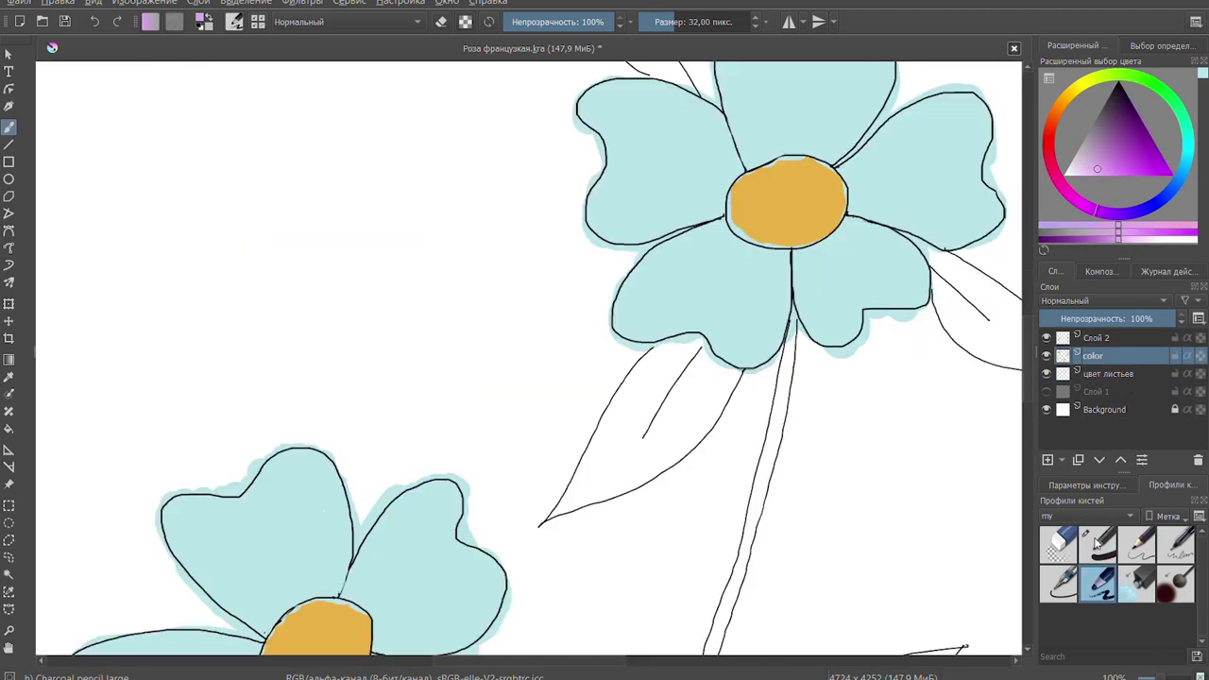
- Hatch violet over the lower-left petal, undoing a too-strong magenta stroke
{"action": "left_click_drag", "start_coordinate": [639, 281], "coordinate": [750, 284]}
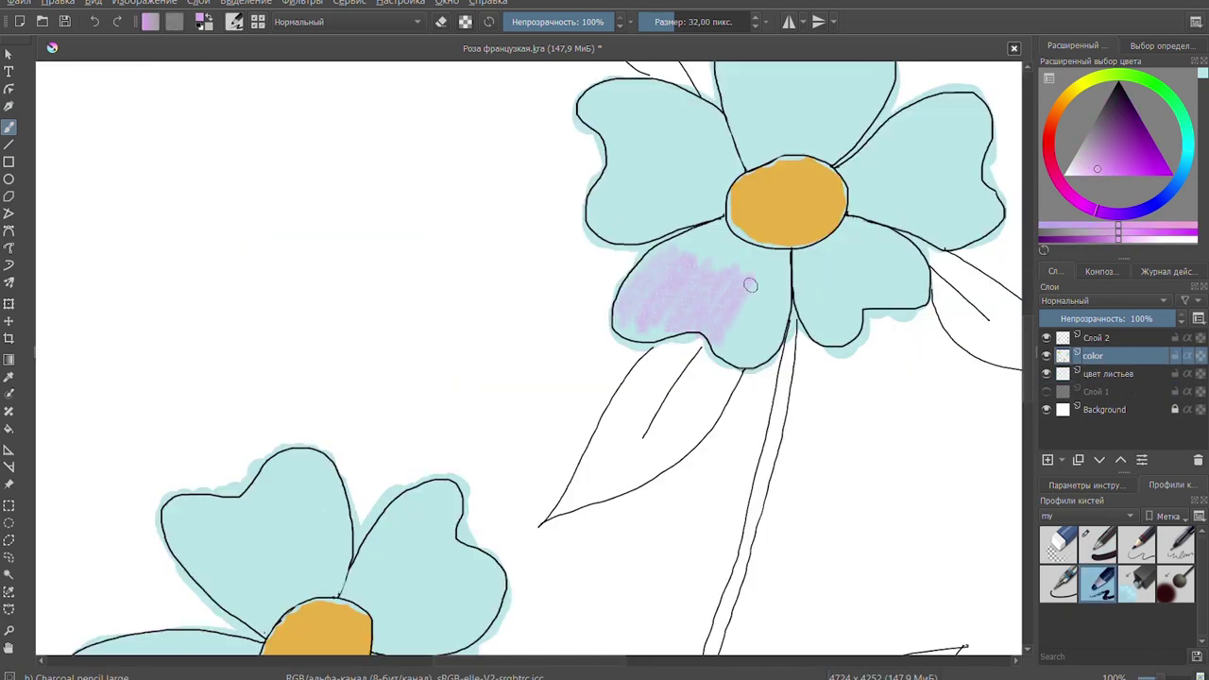
{"action": "left_click", "coordinate": [1073, 201]}
{"action": "left_click_drag", "start_coordinate": [628, 283], "coordinate": [724, 303]}
{"action": "key", "text": "ctrl+z"}
{"action": "key", "text": "ctrl+z"}
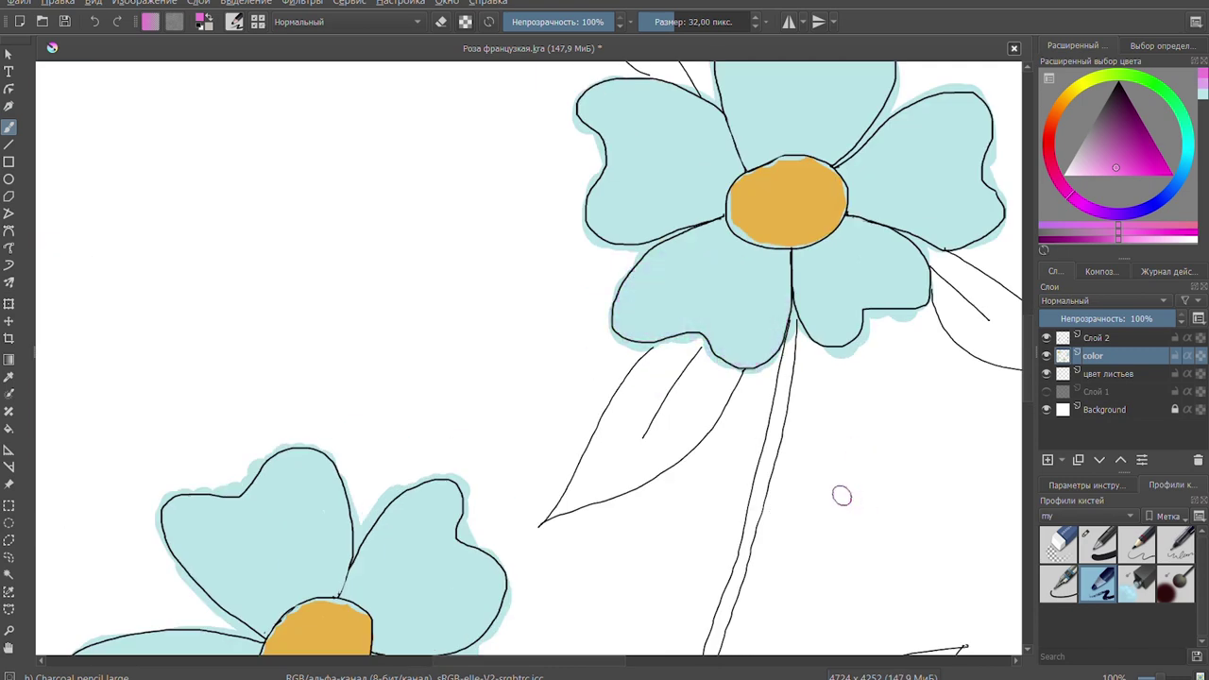
{"action": "left_click", "coordinate": [1099, 218]}
{"action": "mouse_move", "coordinate": [623, 284]}
{"action": "left_mouse_down"}
{"action": "mouse_move", "coordinate": [737, 321]}
{"action": "mouse_move", "coordinate": [784, 368]}
{"action": "mouse_move", "coordinate": [699, 349]}
{"action": "left_mouse_up"}
- Hatch violet over the upper-left, top and lower-right petals
{"action": "left_click", "coordinate": [1115, 167]}
{"action": "key", "text": "minus"}
{"action": "key", "text": "minus"}
{"action": "key", "text": "minus"}
{"action": "scroll", "coordinate": [585, 340], "scroll_direction": "up", "scroll_amount": 5}
{"action": "scroll", "coordinate": [585, 340], "scroll_direction": "down", "scroll_amount": 2}
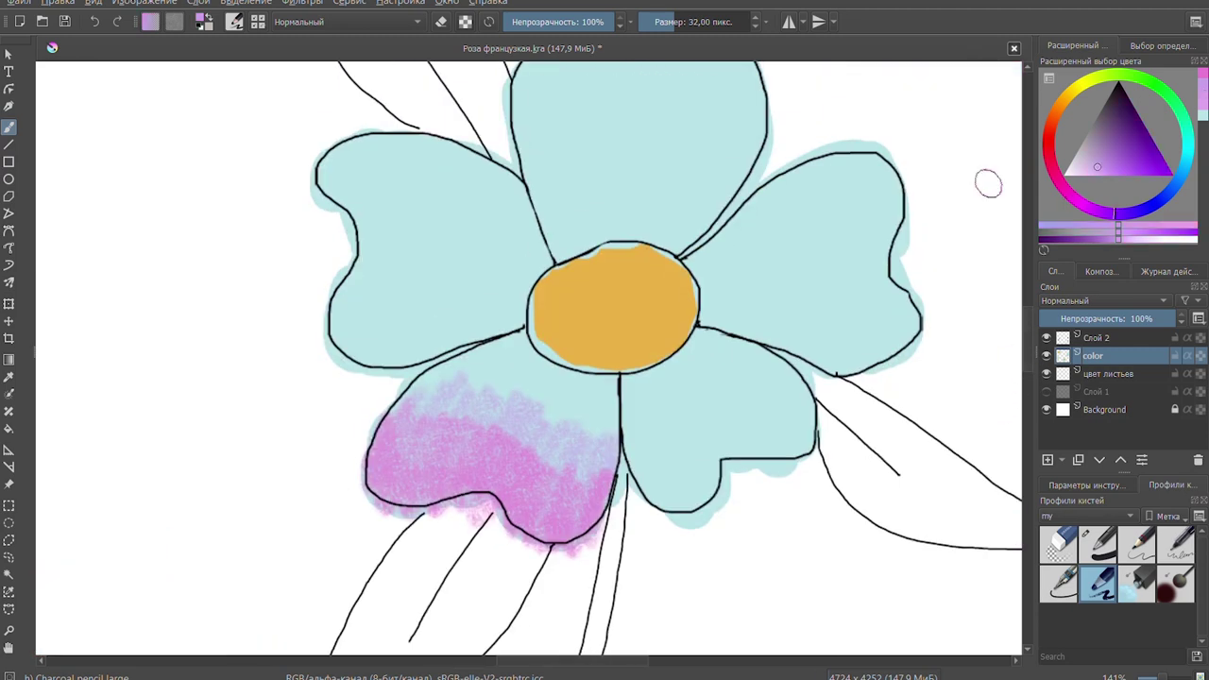
{"action": "left_click_drag", "start_coordinate": [335, 156], "coordinate": [424, 201]}
{"action": "scroll", "coordinate": [614, 283], "scroll_direction": "up", "scroll_amount": 3}
{"action": "left_click_drag", "start_coordinate": [543, 180], "coordinate": [624, 336]}
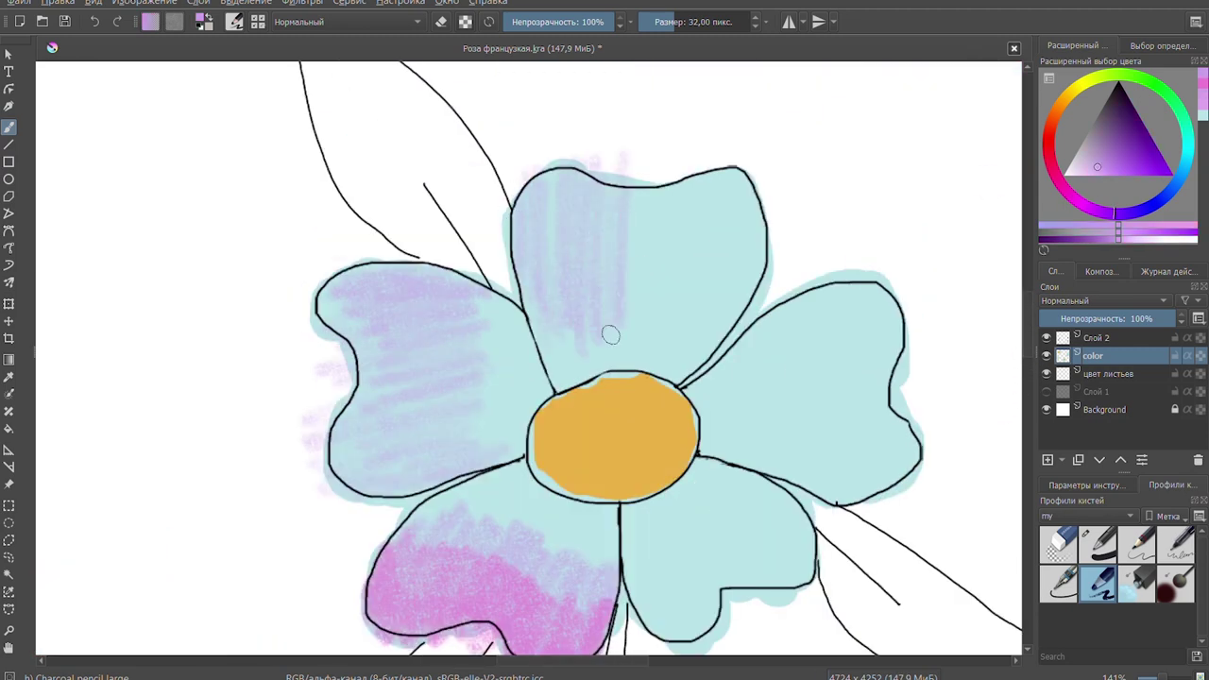
{"action": "left_click_drag", "start_coordinate": [751, 189], "coordinate": [733, 314]}
{"action": "left_click_drag", "start_coordinate": [663, 527], "coordinate": [733, 599]}
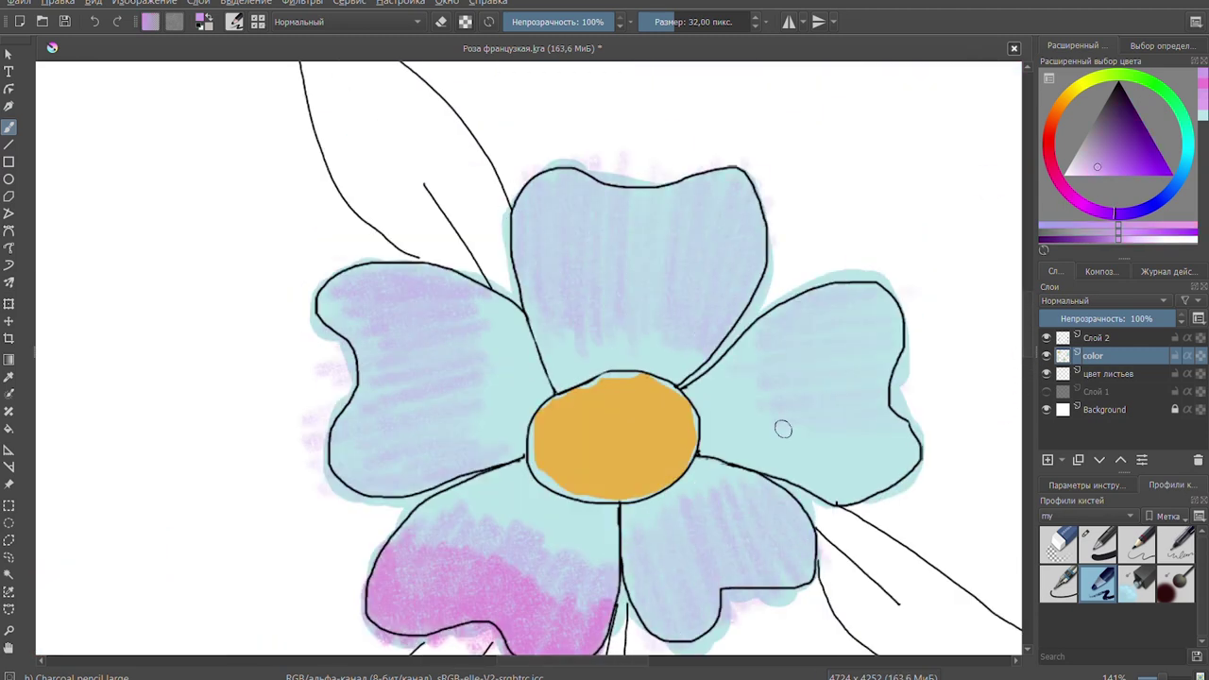
- Hatch pink along the left petal and across the top petal
{"action": "left_click_drag", "start_coordinate": [391, 271], "coordinate": [421, 459]}
{"action": "left_click_drag", "start_coordinate": [311, 283], "coordinate": [415, 472]}
{"action": "left_click_drag", "start_coordinate": [331, 359], "coordinate": [416, 481]}
{"action": "scroll", "coordinate": [462, 330], "scroll_direction": "down", "scroll_amount": 3}
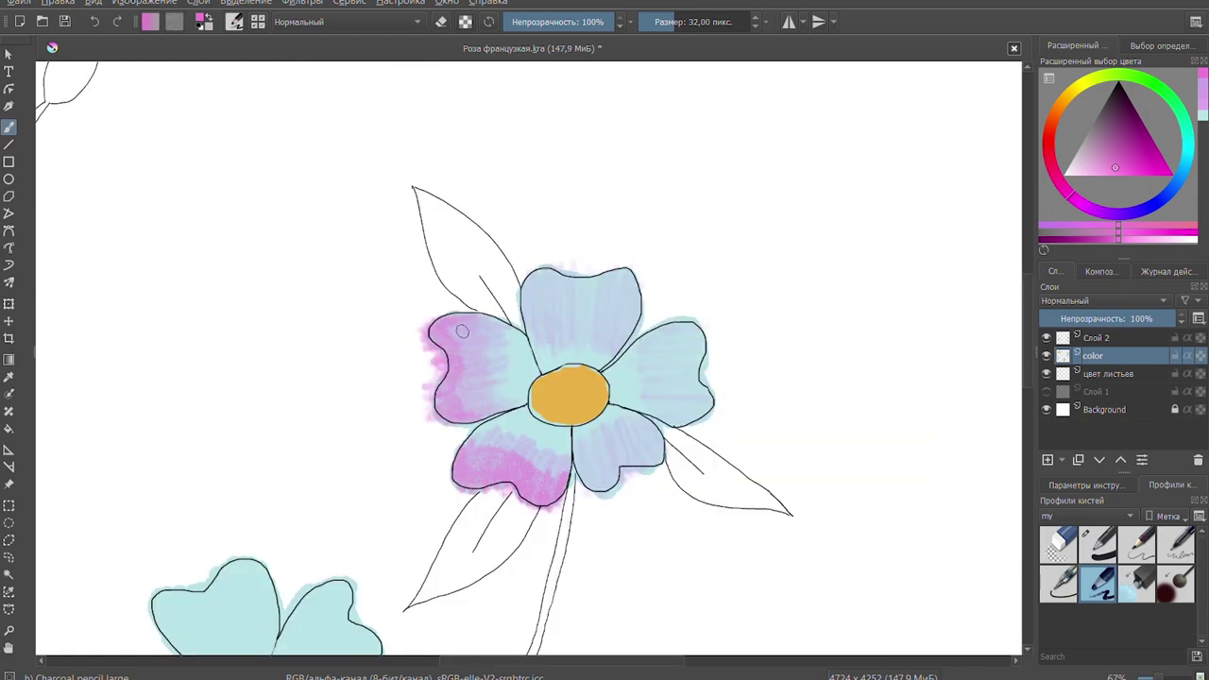
{"action": "scroll", "coordinate": [462, 330], "scroll_direction": "up", "scroll_amount": 3}
{"action": "mouse_move", "coordinate": [633, 237]}
{"action": "left_mouse_down"}
{"action": "mouse_move", "coordinate": [648, 151]}
{"action": "mouse_move", "coordinate": [728, 202]}
{"action": "mouse_move", "coordinate": [574, 150]}
{"action": "left_mouse_up"}
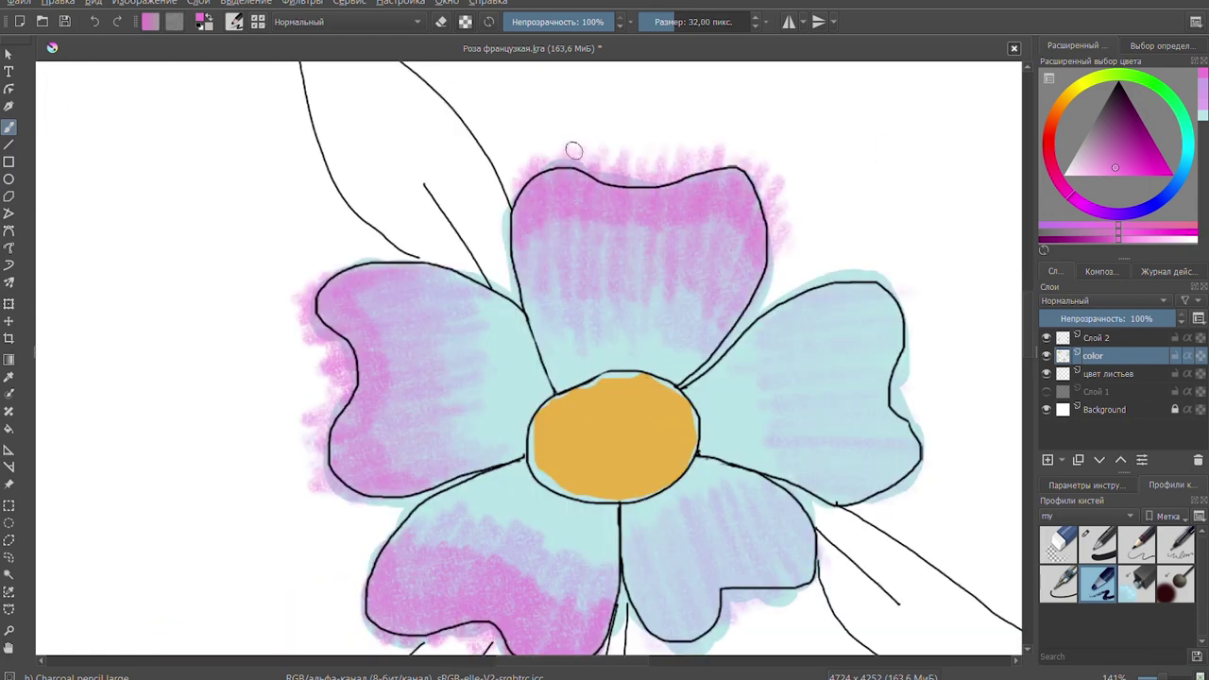
- Shade pink over the lower-right petal and down the right petal's edge
{"action": "key", "text": "minus"}
{"action": "key", "text": "minus"}
{"action": "scroll", "coordinate": [527, 464], "scroll_direction": "up", "scroll_amount": 3}
{"action": "mouse_move", "coordinate": [695, 505]}
{"action": "left_mouse_down"}
{"action": "mouse_move", "coordinate": [803, 415]}
{"action": "mouse_move", "coordinate": [682, 492]}
{"action": "left_mouse_up"}
{"action": "left_click_drag", "start_coordinate": [877, 166], "coordinate": [909, 324]}
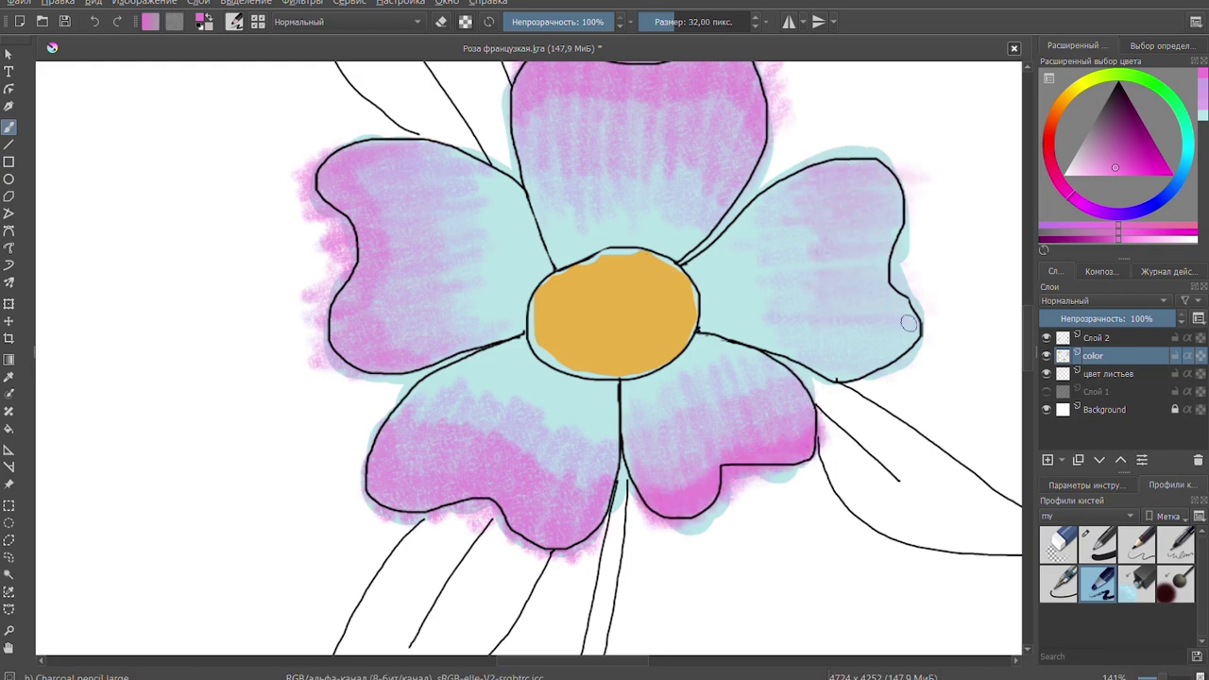
{"action": "left_click_drag", "start_coordinate": [885, 169], "coordinate": [892, 357]}
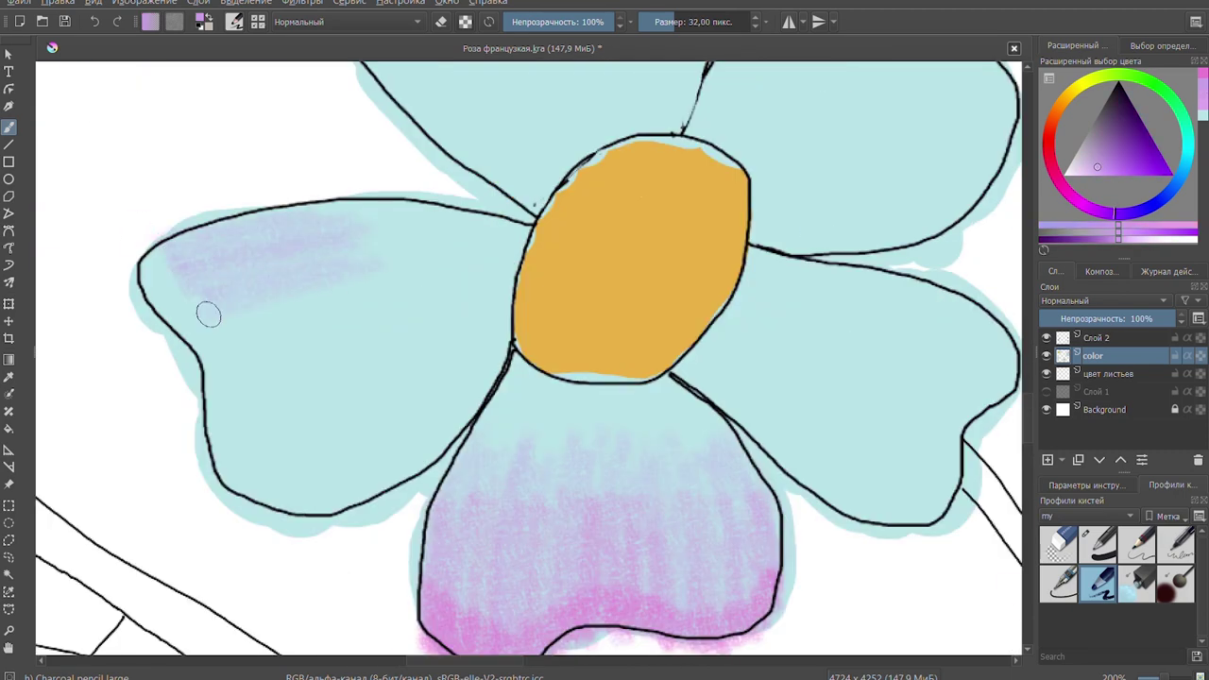
- Layer lavender pencil across the upper petals, then more pink hatching on the right and upper petals
{"action": "left_click_drag", "start_coordinate": [209, 315], "coordinate": [295, 370]}
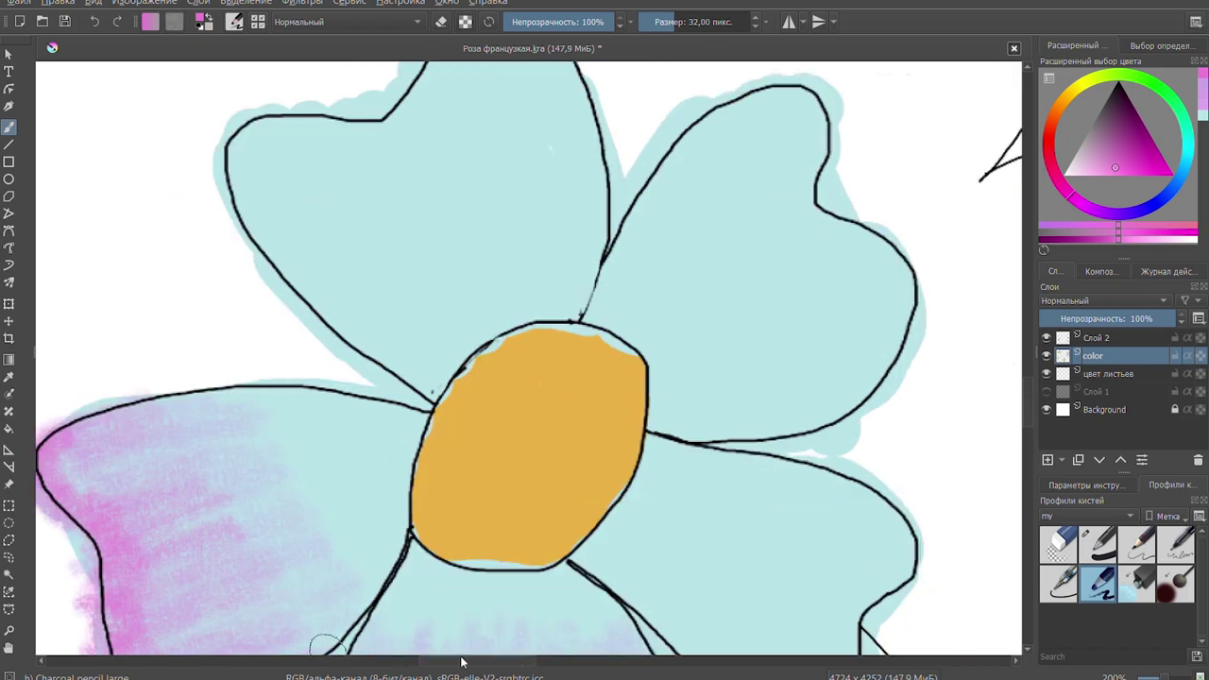
{"action": "mouse_move", "coordinate": [264, 312]}
{"action": "left_mouse_down"}
{"action": "mouse_move", "coordinate": [297, 223]}
{"action": "mouse_move", "coordinate": [539, 243]}
{"action": "mouse_move", "coordinate": [755, 312]}
{"action": "mouse_move", "coordinate": [659, 312]}
{"action": "left_mouse_up"}
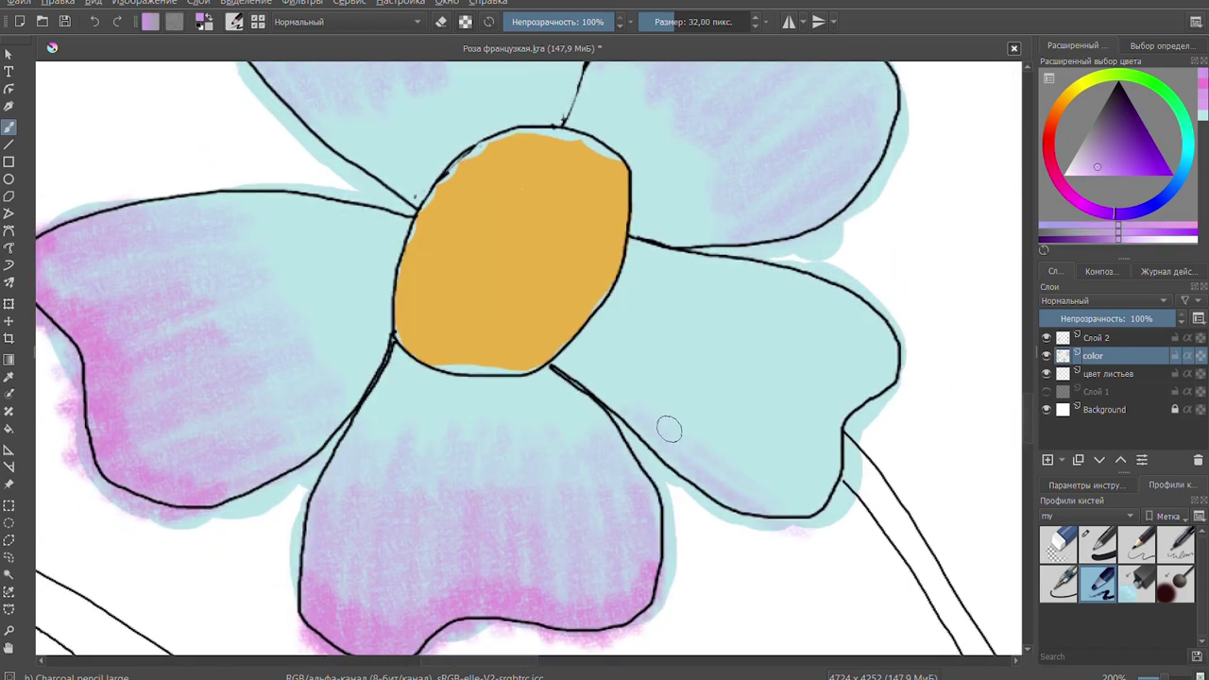
{"action": "left_click_drag", "start_coordinate": [669, 426], "coordinate": [799, 299]}
{"action": "mouse_move", "coordinate": [696, 466]}
{"action": "left_mouse_down"}
{"action": "mouse_move", "coordinate": [907, 343]}
{"action": "mouse_move", "coordinate": [784, 510]}
{"action": "left_mouse_up"}
{"action": "left_click_drag", "start_coordinate": [888, 321], "coordinate": [745, 494]}
{"action": "mouse_move", "coordinate": [283, 345]}
{"action": "left_mouse_down"}
{"action": "mouse_move", "coordinate": [523, 277]}
{"action": "mouse_move", "coordinate": [346, 224]}
{"action": "mouse_move", "coordinate": [508, 170]}
{"action": "mouse_move", "coordinate": [557, 123]}
{"action": "left_mouse_up"}
{"action": "mouse_move", "coordinate": [661, 349]}
{"action": "left_mouse_down"}
{"action": "mouse_move", "coordinate": [815, 277]}
{"action": "mouse_move", "coordinate": [769, 162]}
{"action": "mouse_move", "coordinate": [887, 425]}
{"action": "left_mouse_up"}
{"action": "left_click_drag", "start_coordinate": [850, 330], "coordinate": [689, 237]}
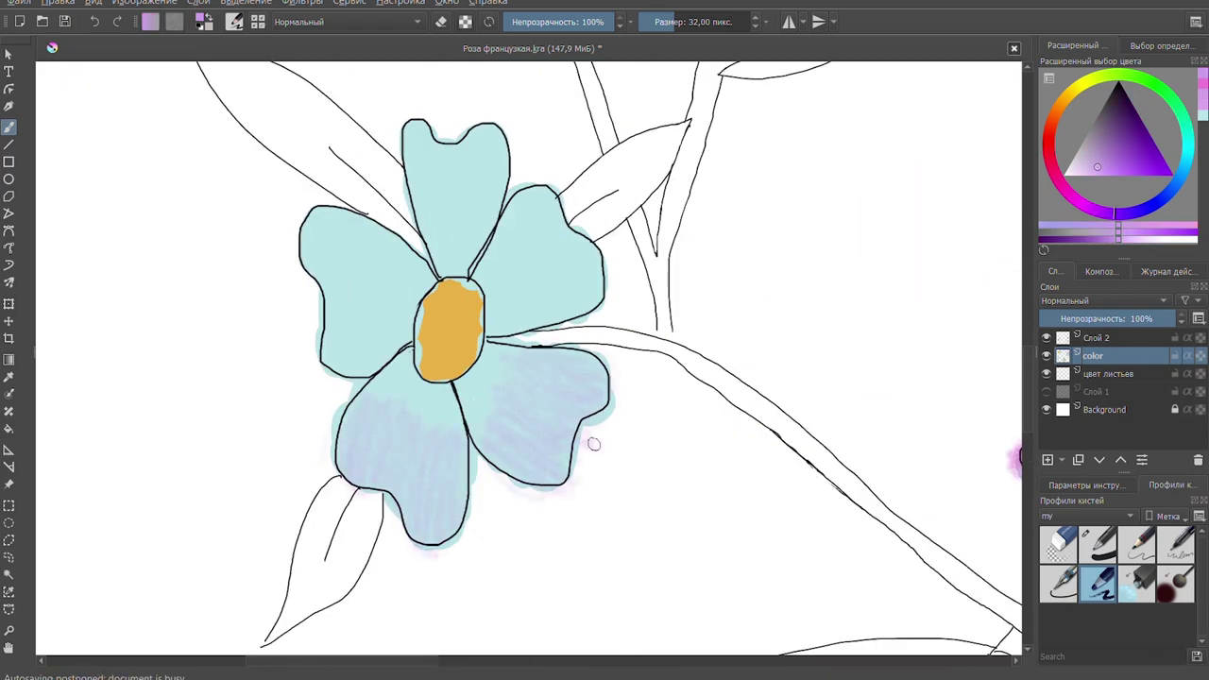
- Hatch purple over the upper-right and top petals, then pink on the lower-left petal
{"action": "left_click_drag", "start_coordinate": [575, 211], "coordinate": [529, 302]}
{"action": "left_click_drag", "start_coordinate": [472, 136], "coordinate": [467, 236]}
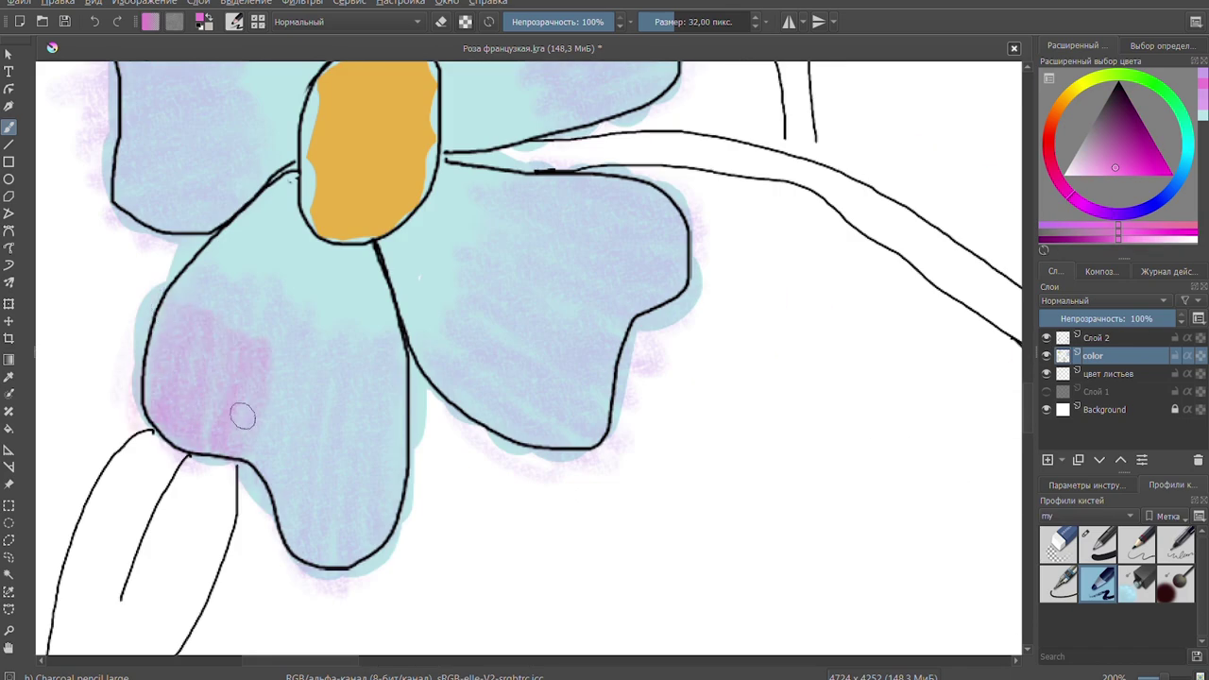
{"action": "left_click_drag", "start_coordinate": [243, 413], "coordinate": [373, 529]}
{"action": "left_click_drag", "start_coordinate": [160, 425], "coordinate": [378, 526]}
- Add pink hatching over the right, upper and left petals
{"action": "mouse_move", "coordinate": [482, 418]}
{"action": "left_mouse_down"}
{"action": "mouse_move", "coordinate": [662, 208]}
{"action": "mouse_move", "coordinate": [585, 454]}
{"action": "left_mouse_up"}
{"action": "left_click_drag", "start_coordinate": [680, 188], "coordinate": [642, 312]}
{"action": "left_click_drag", "start_coordinate": [488, 312], "coordinate": [661, 510]}
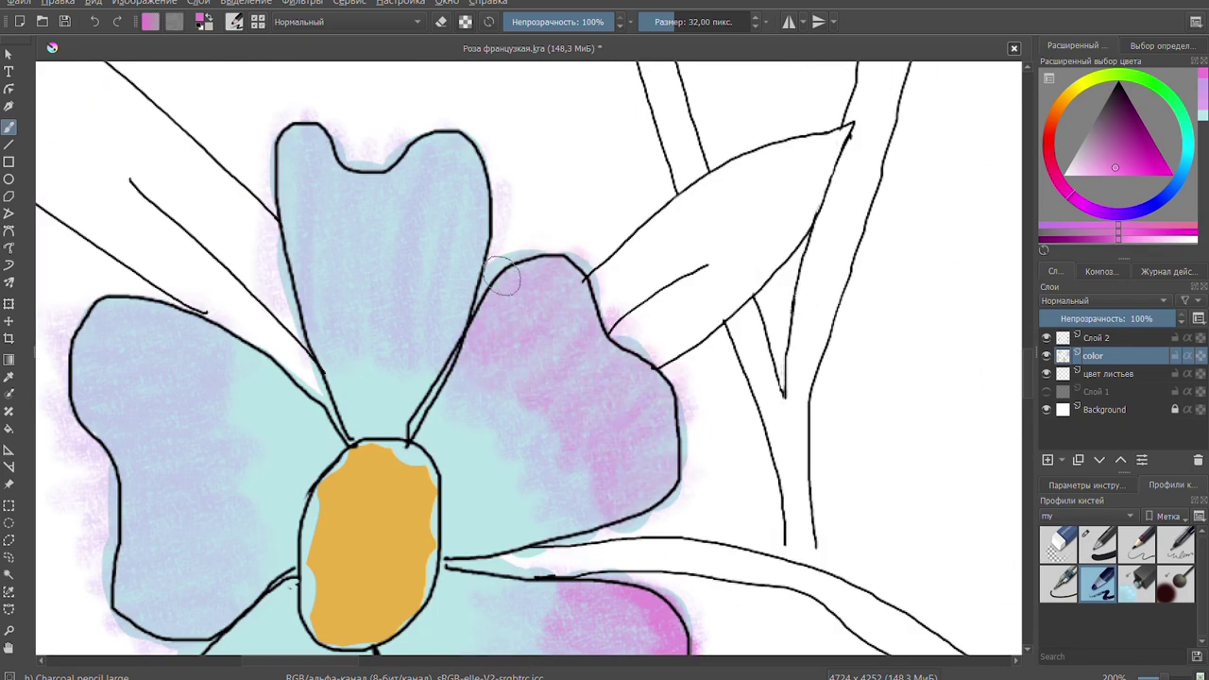
{"action": "left_click_drag", "start_coordinate": [491, 264], "coordinate": [670, 425]}
{"action": "left_click_drag", "start_coordinate": [292, 141], "coordinate": [434, 303]}
{"action": "left_click_drag", "start_coordinate": [472, 151], "coordinate": [412, 170]}
{"action": "scroll", "coordinate": [413, 170], "scroll_direction": "left", "scroll_amount": 3}
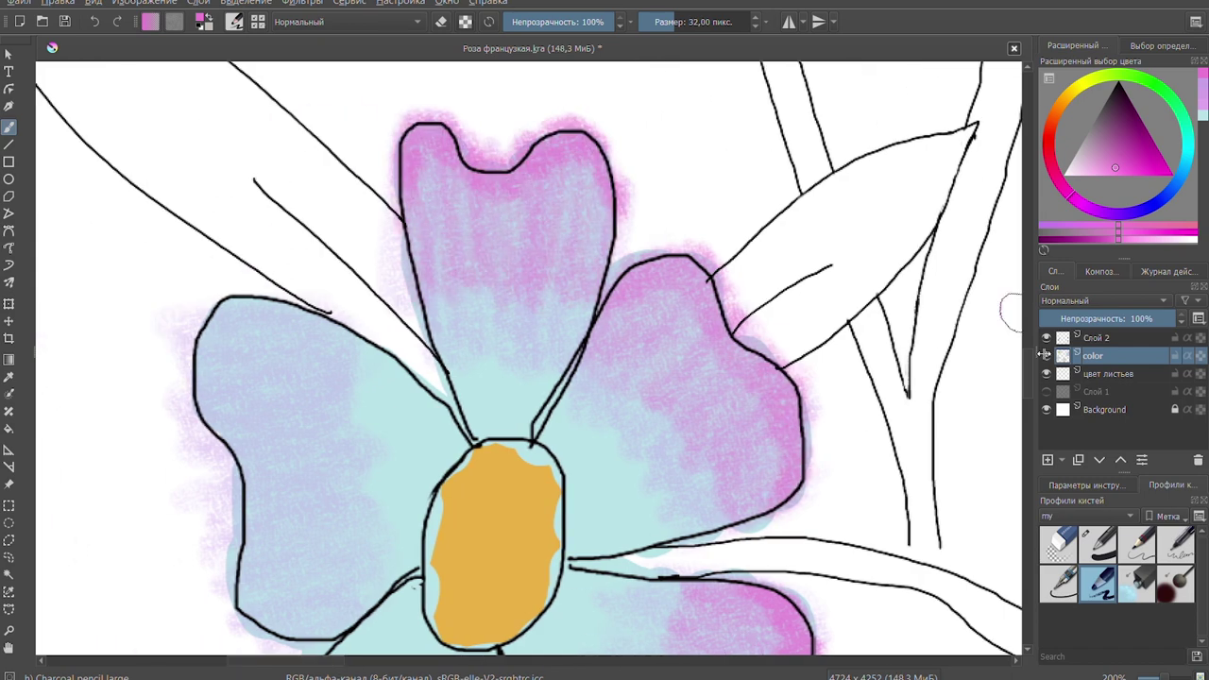
{"action": "scroll", "coordinate": [413, 170], "scroll_direction": "down", "scroll_amount": 4}
{"action": "mouse_move", "coordinate": [232, 157]}
{"action": "left_mouse_down"}
{"action": "mouse_move", "coordinate": [315, 405]}
{"action": "mouse_move", "coordinate": [194, 159]}
{"action": "left_mouse_up"}
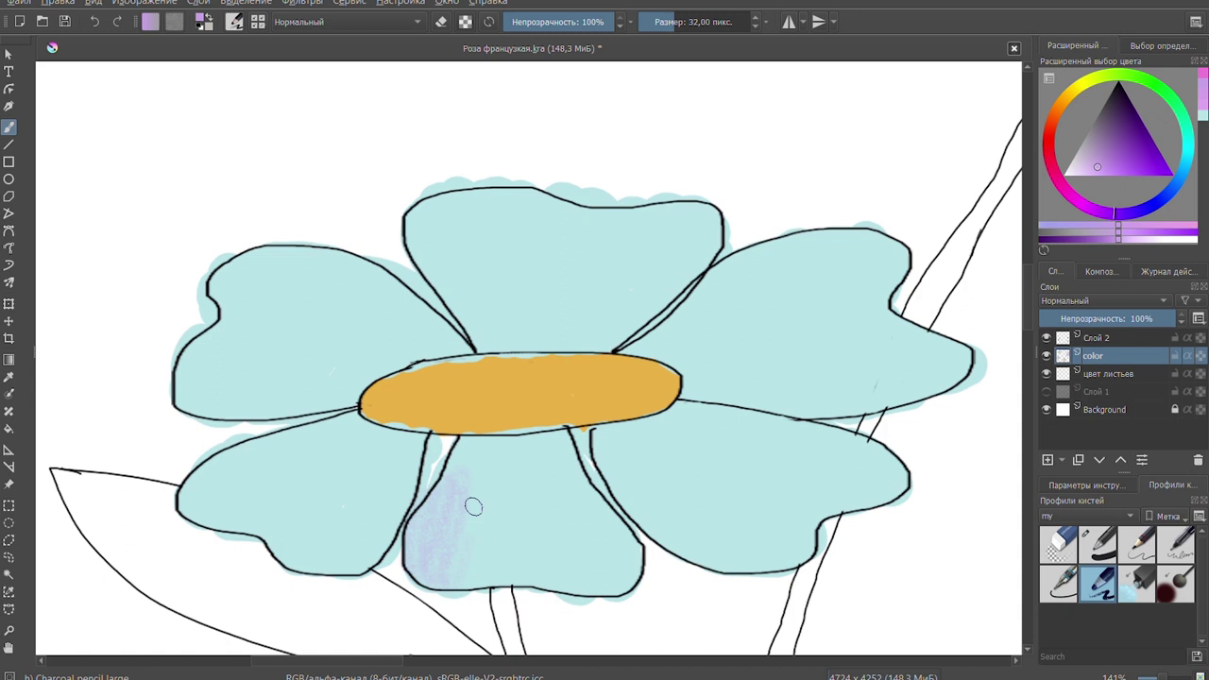
- Hatch lavender over three petals, then pink over the bottom-centre petal
{"action": "left_click_drag", "start_coordinate": [473, 507], "coordinate": [558, 519]}
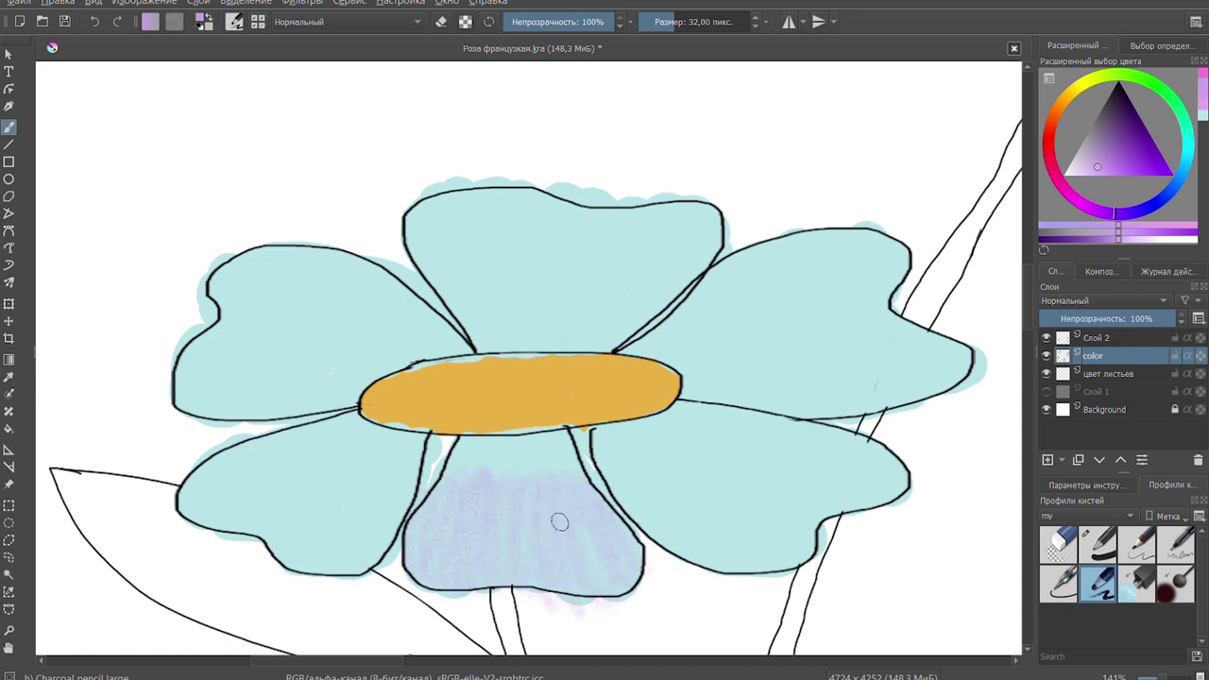
{"action": "left_click_drag", "start_coordinate": [245, 467], "coordinate": [282, 562]}
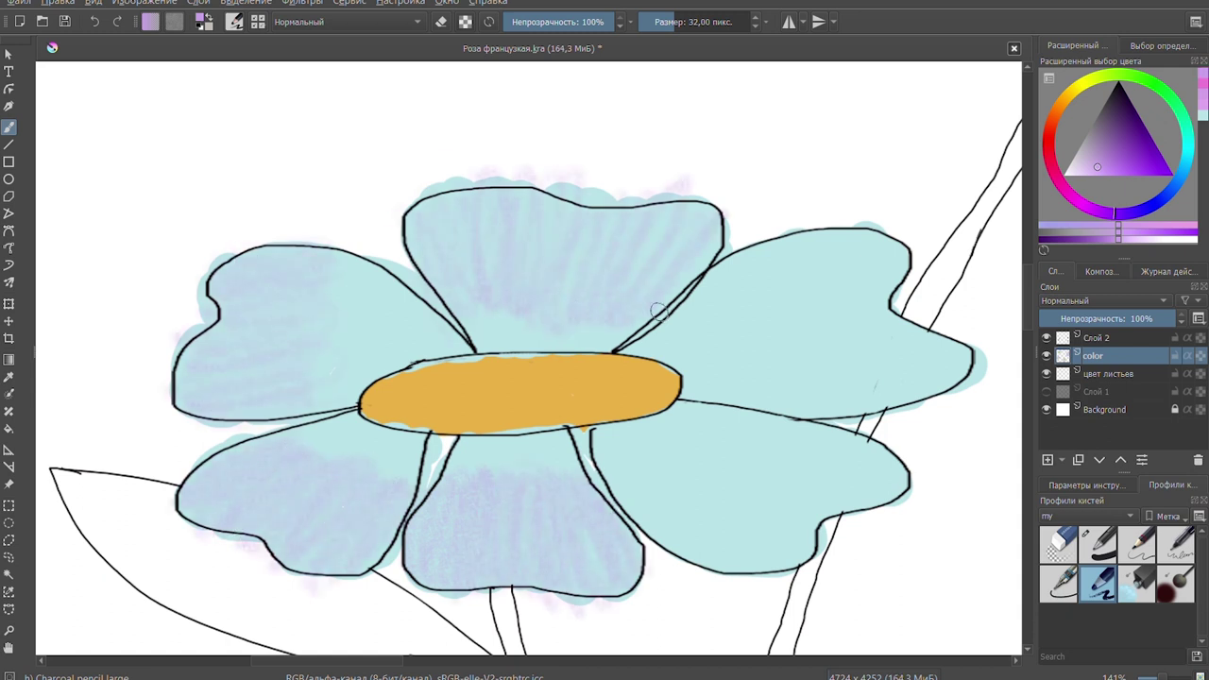
{"action": "mouse_move", "coordinate": [717, 247]}
{"action": "left_mouse_down"}
{"action": "mouse_move", "coordinate": [768, 315]}
{"action": "mouse_move", "coordinate": [961, 335]}
{"action": "left_mouse_up"}
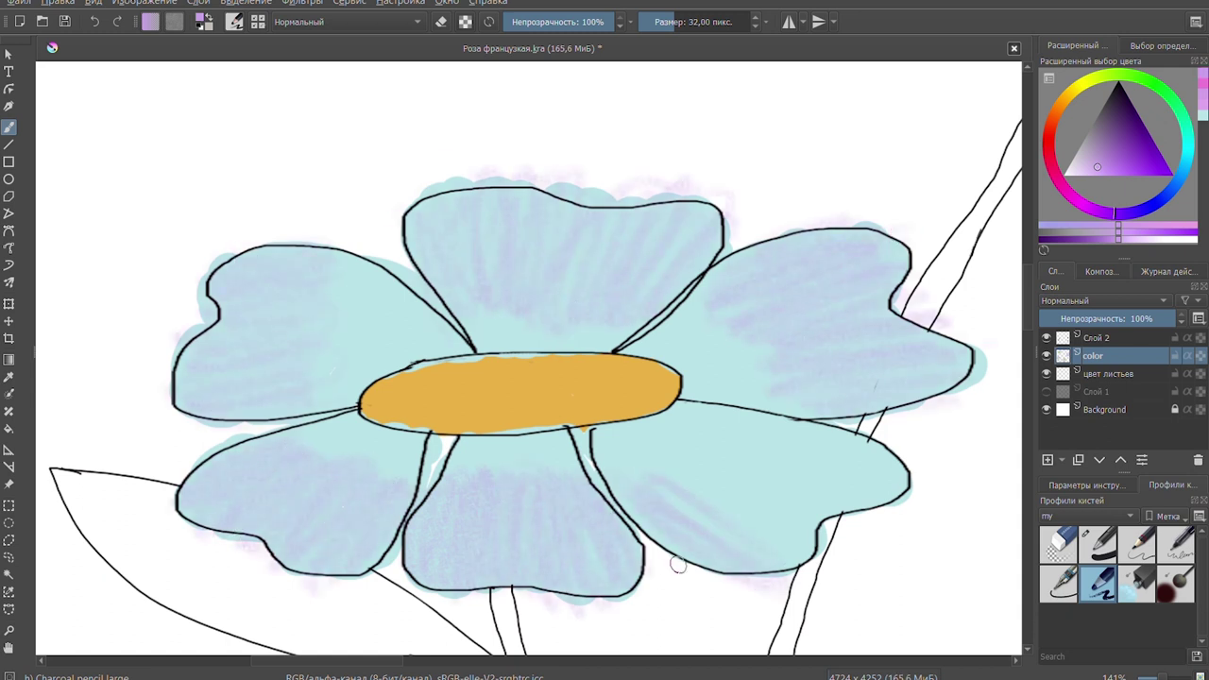
{"action": "left_click", "coordinate": [1204, 87]}
{"action": "key", "text": "plus"}
{"action": "left_click_drag", "start_coordinate": [375, 319], "coordinate": [671, 415]}
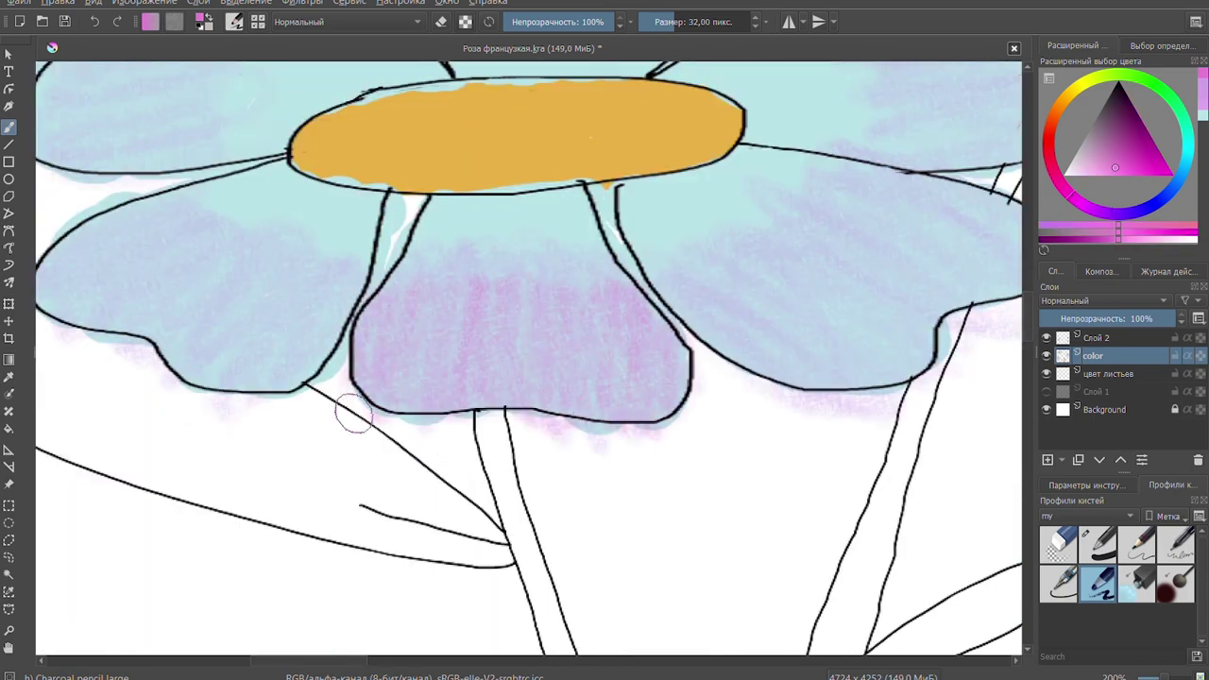
{"action": "left_click_drag", "start_coordinate": [350, 409], "coordinate": [583, 410]}
- Shade pink over the left petal and along its outer edge
{"action": "key", "text": "minus"}
{"action": "left_click_drag", "start_coordinate": [264, 368], "coordinate": [472, 255]}
{"action": "left_click_drag", "start_coordinate": [207, 321], "coordinate": [520, 302]}
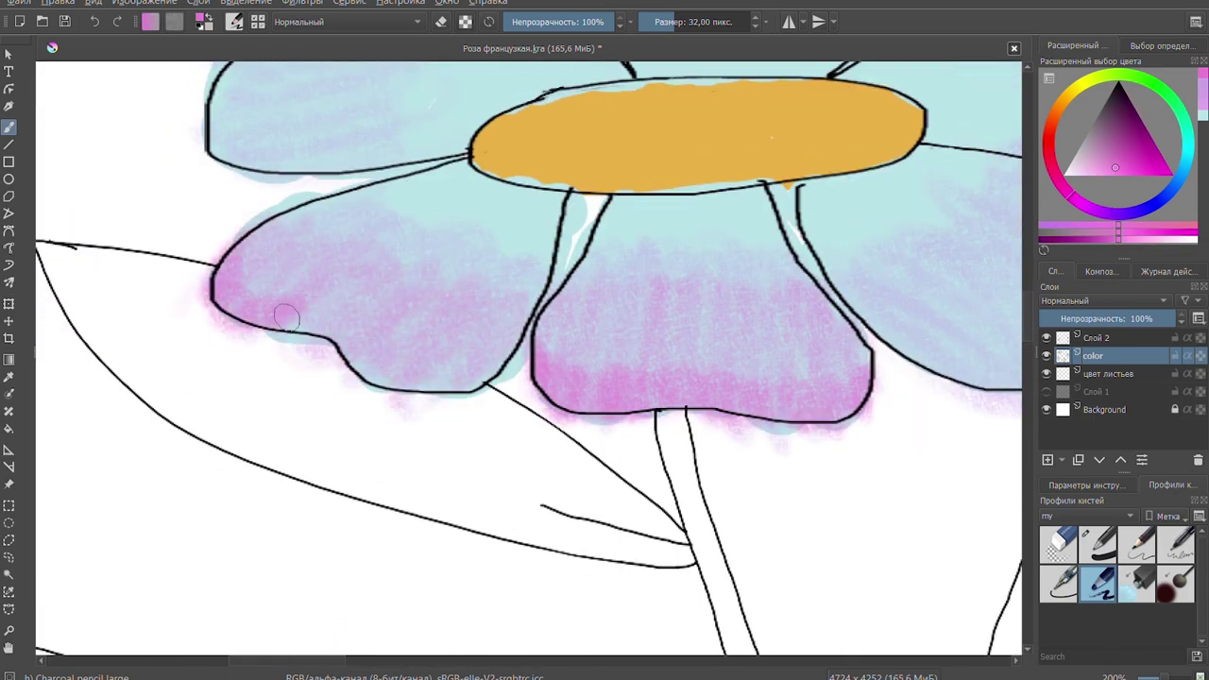
{"action": "left_click_drag", "start_coordinate": [283, 397], "coordinate": [481, 312]}
{"action": "key", "text": "minus"}
{"action": "key", "text": "minus"}
{"action": "key", "text": "minus"}
{"action": "key", "text": "plus"}
{"action": "key", "text": "plus"}
{"action": "key", "text": "plus"}
{"action": "mouse_move", "coordinate": [353, 307]}
{"action": "left_mouse_down"}
{"action": "mouse_move", "coordinate": [226, 472]}
{"action": "mouse_move", "coordinate": [256, 305]}
{"action": "mouse_move", "coordinate": [266, 492]}
{"action": "left_mouse_up"}
- Shade the top, right and lower petals pink
{"action": "scroll", "coordinate": [529, 378], "scroll_direction": "right", "scroll_amount": 3}
{"action": "mouse_move", "coordinate": [406, 283]}
{"action": "left_mouse_down"}
{"action": "mouse_move", "coordinate": [482, 180]}
{"action": "mouse_move", "coordinate": [850, 226]}
{"action": "left_mouse_up"}
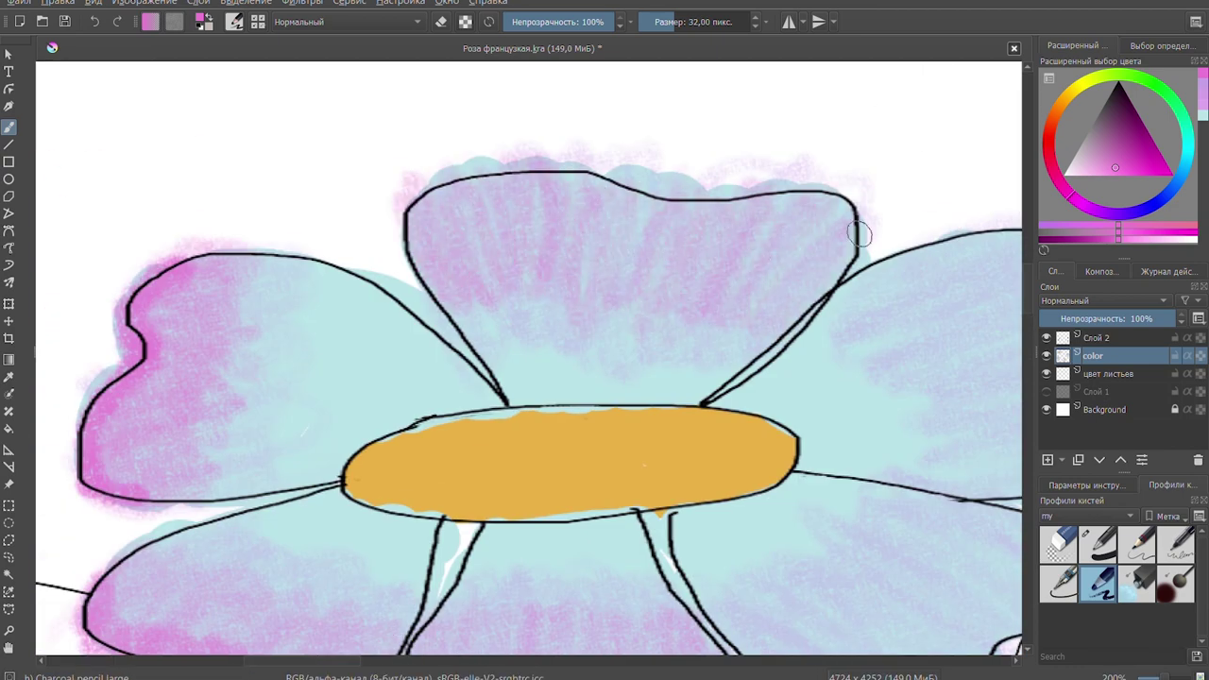
{"action": "left_click_drag", "start_coordinate": [425, 189], "coordinate": [796, 196]}
{"action": "left_click_drag", "start_coordinate": [407, 302], "coordinate": [443, 246]}
{"action": "scroll", "coordinate": [796, 197], "scroll_direction": "right", "scroll_amount": 5}
{"action": "left_click_drag", "start_coordinate": [567, 331], "coordinate": [707, 310]}
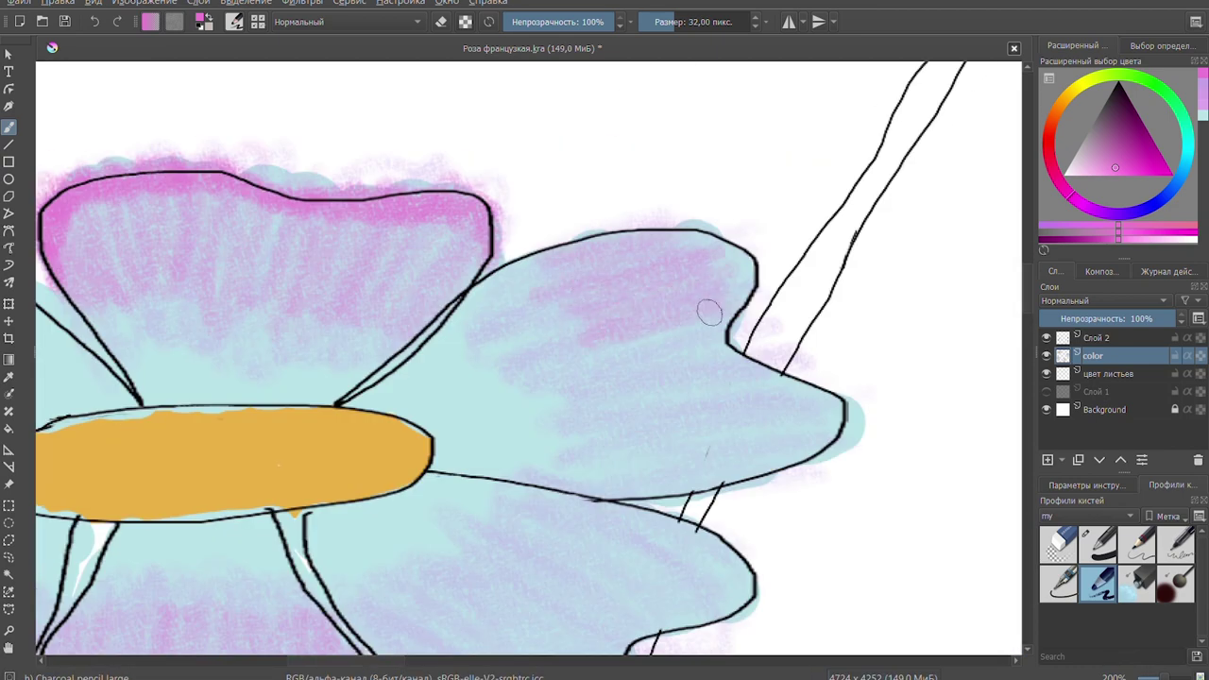
{"action": "mouse_move", "coordinate": [662, 397]}
{"action": "left_mouse_down"}
{"action": "mouse_move", "coordinate": [724, 230]}
{"action": "mouse_move", "coordinate": [792, 367]}
{"action": "left_mouse_up"}
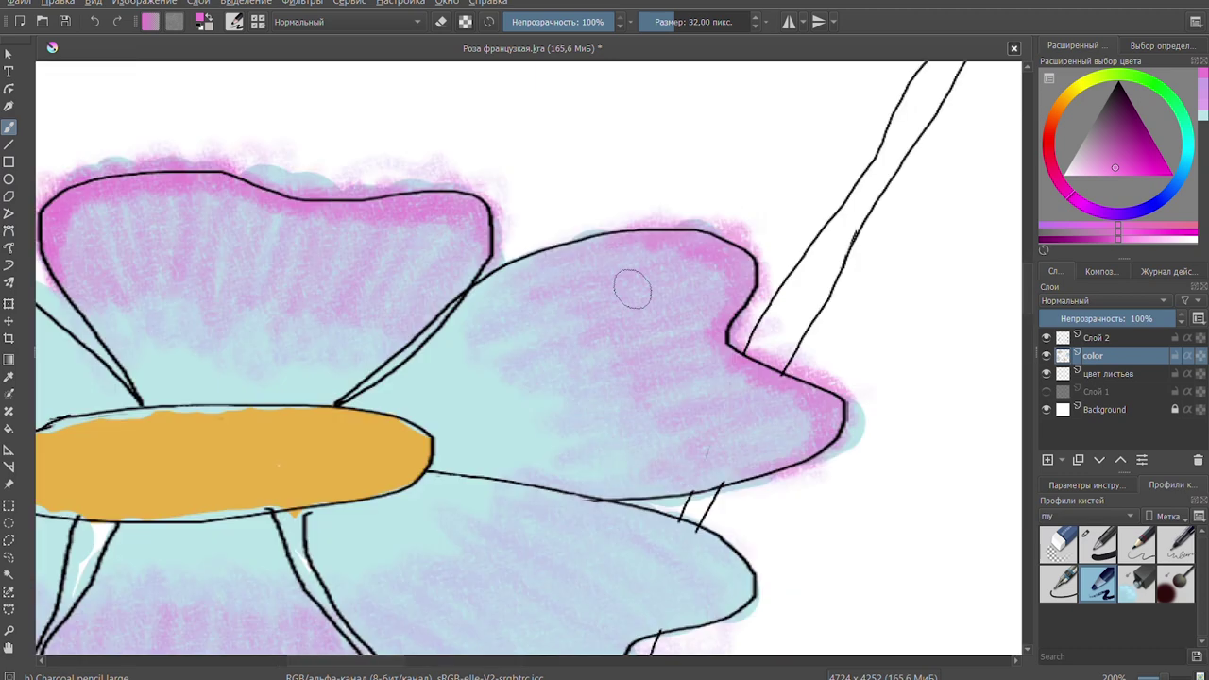
{"action": "scroll", "coordinate": [629, 284], "scroll_direction": "down", "scroll_amount": 5}
{"action": "mouse_move", "coordinate": [397, 377]}
{"action": "left_mouse_down"}
{"action": "mouse_move", "coordinate": [548, 418]}
{"action": "mouse_move", "coordinate": [699, 274]}
{"action": "left_mouse_up"}
{"action": "mouse_move", "coordinate": [428, 416]}
{"action": "left_mouse_down"}
{"action": "mouse_move", "coordinate": [624, 387]}
{"action": "mouse_move", "coordinate": [746, 264]}
{"action": "left_mouse_up"}
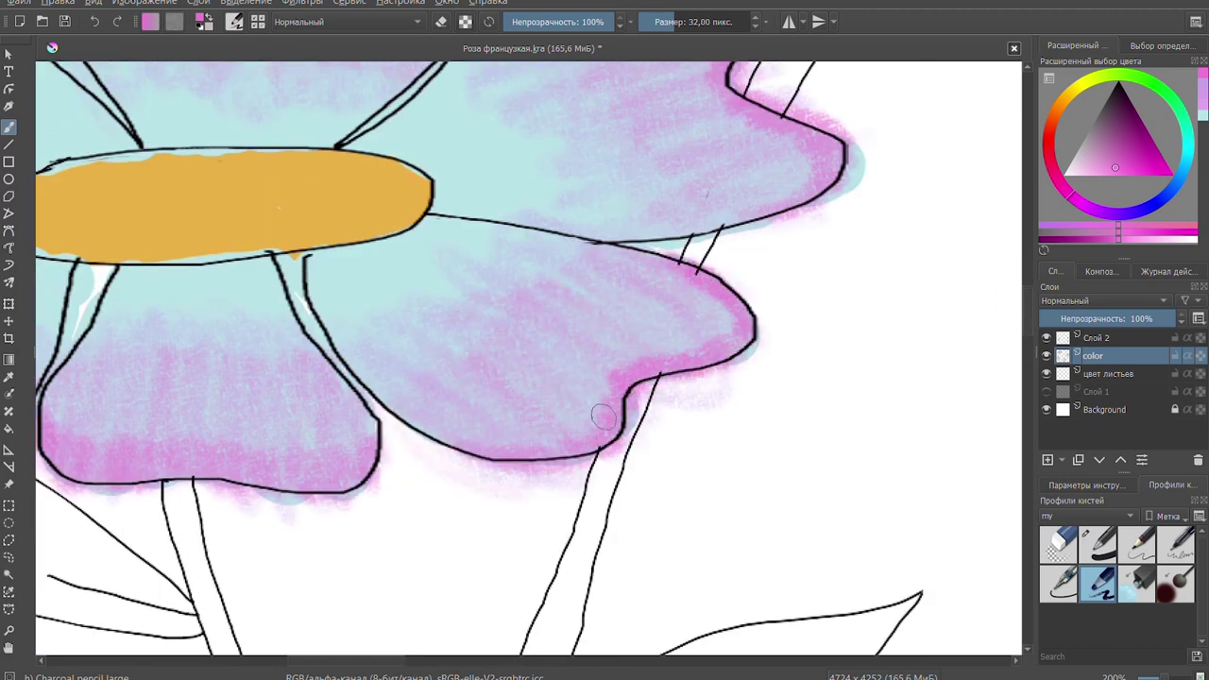
- Fit the page in view, select the цвет листьев layer and pick green #7ceaa4
{"action": "key", "text": "2"}
{"action": "left_click", "coordinate": [1110, 373]}
{"action": "left_click", "coordinate": [1171, 118]}
- Try light and dark green test strokes, then undo them
{"action": "left_click", "coordinate": [1161, 45]}
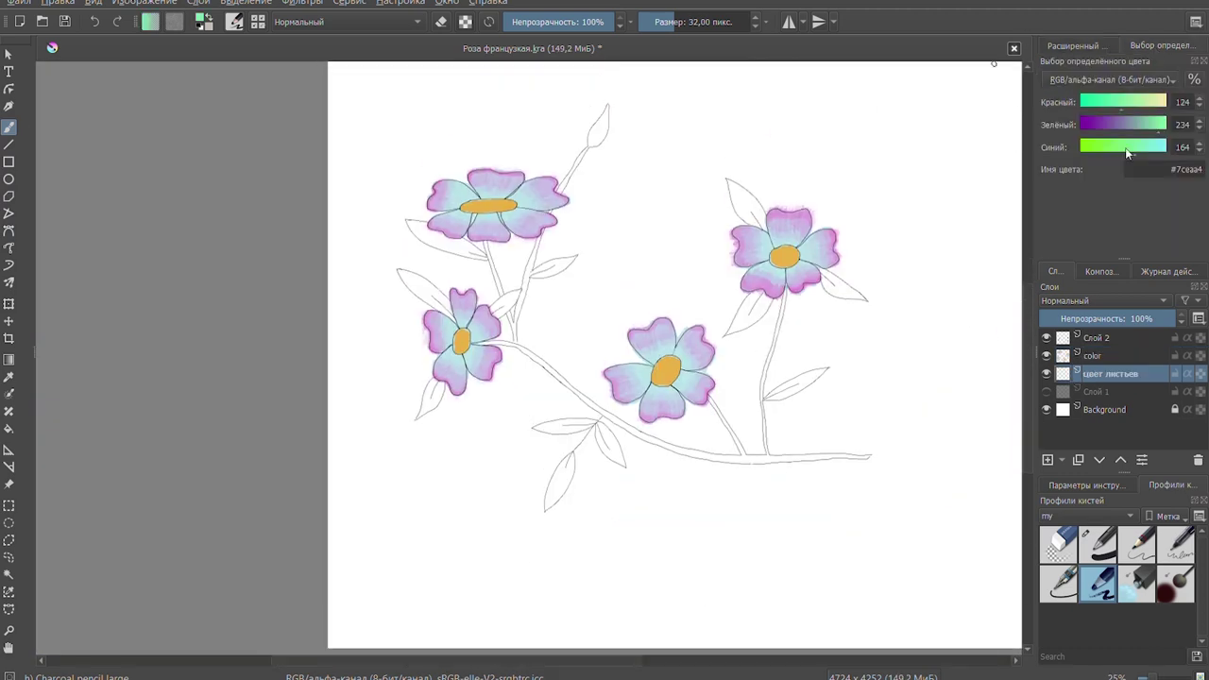
{"action": "scroll", "coordinate": [986, 344], "scroll_direction": "up", "scroll_amount": 5}
{"action": "left_click", "coordinate": [1077, 45]}
{"action": "left_click_drag", "start_coordinate": [696, 151], "coordinate": [661, 340]}
{"action": "left_click_drag", "start_coordinate": [731, 156], "coordinate": [694, 335]}
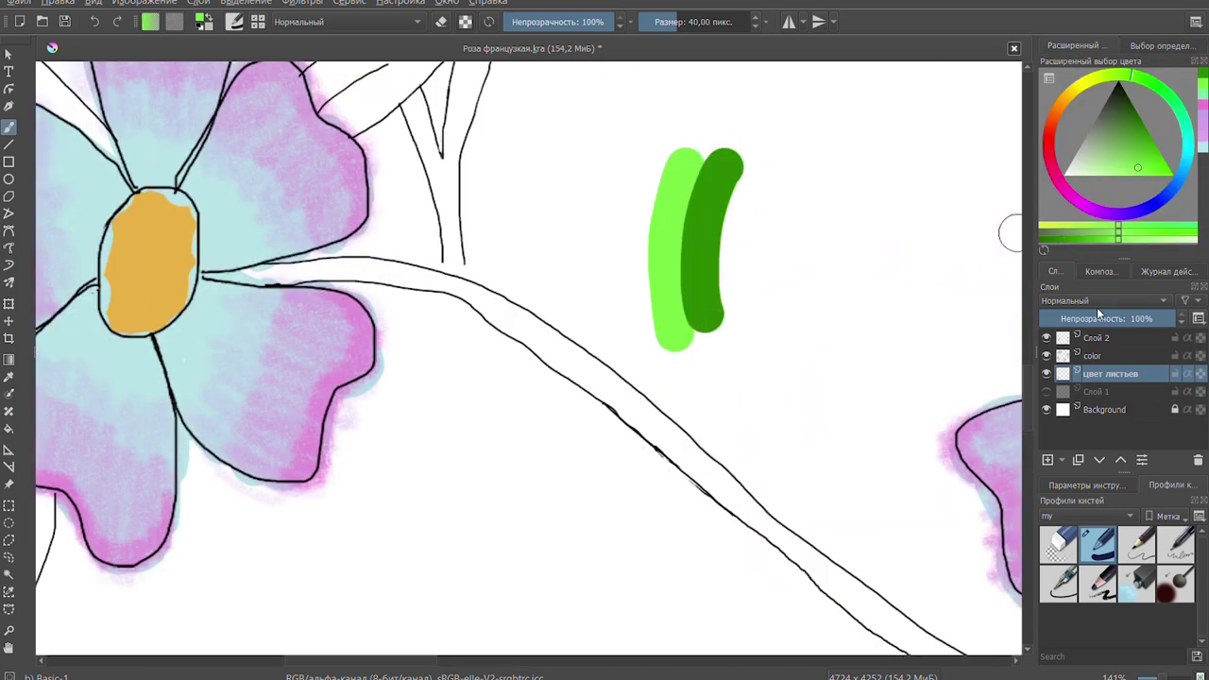
{"action": "key", "text": "ctrl+z"}
{"action": "key", "text": "ctrl+z"}
{"action": "scroll", "coordinate": [1017, 411], "scroll_direction": "down", "scroll_amount": 5}
- On the color layer, paint the bud cyan with a pink tip
{"action": "key", "text": "1"}
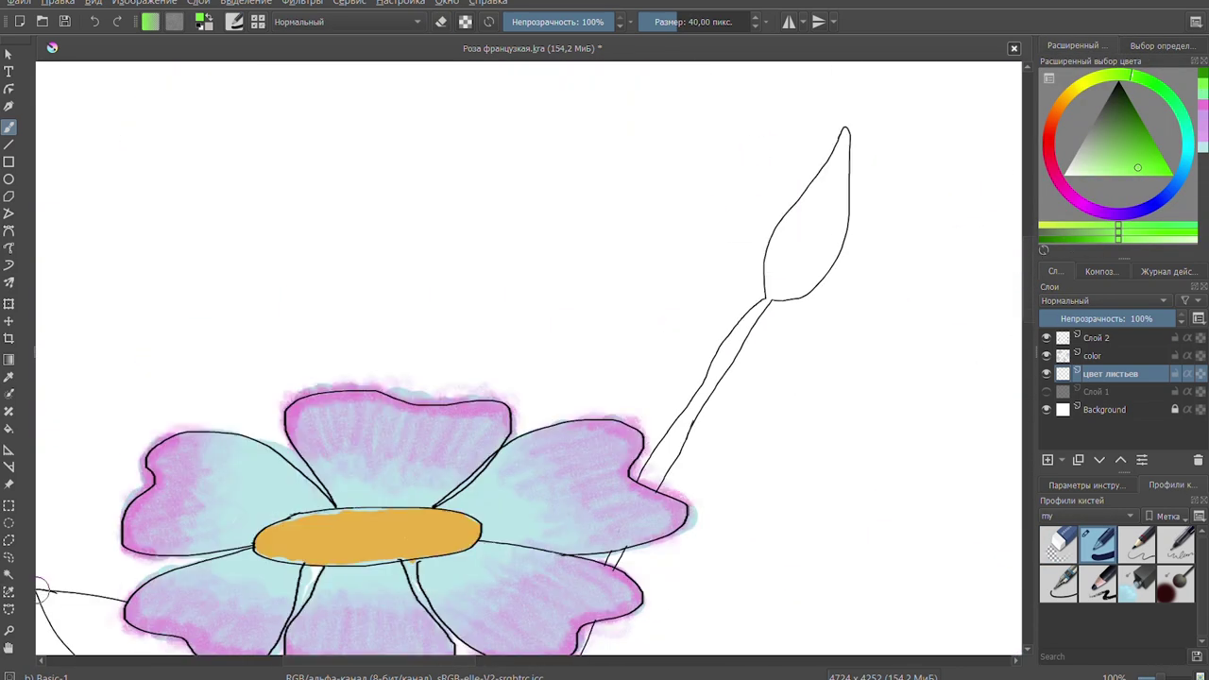
{"action": "left_click", "coordinate": [1095, 355]}
{"action": "left_click_drag", "start_coordinate": [794, 216], "coordinate": [854, 153]}
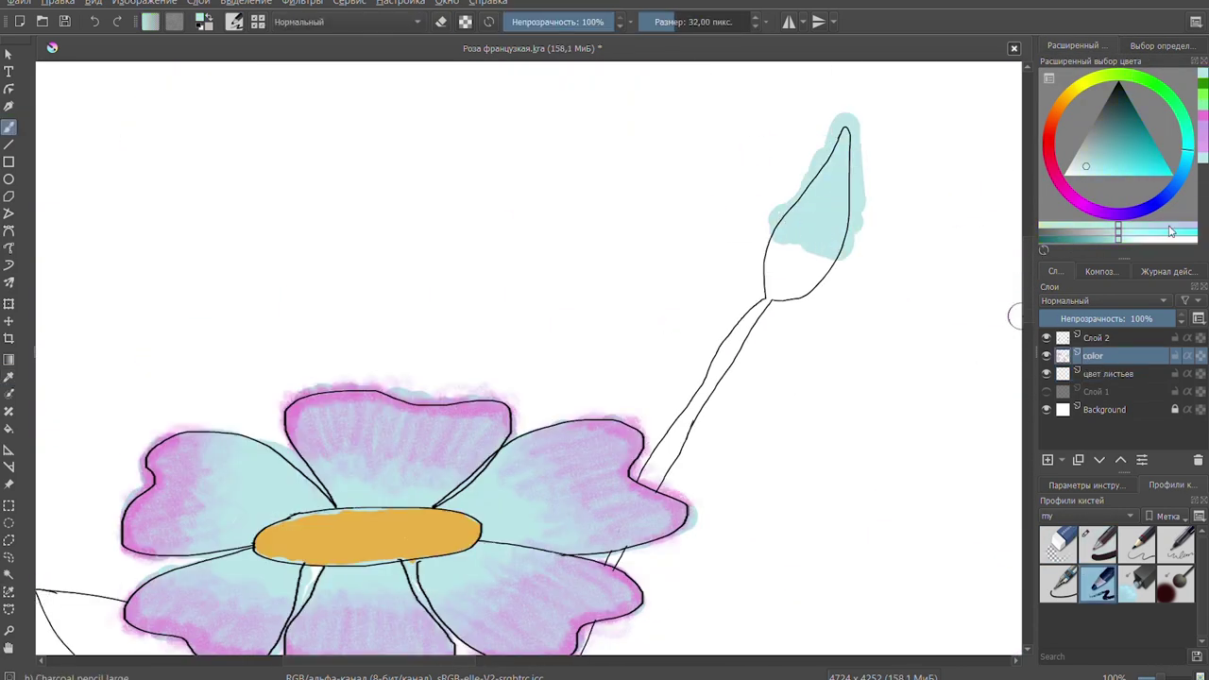
{"action": "left_click", "coordinate": [1171, 231]}
{"action": "left_click_drag", "start_coordinate": [802, 236], "coordinate": [855, 118]}
- On the цвет листьев layer, paint the bud's stem, a lower stem and the upper-left leaf green
{"action": "scroll", "coordinate": [1017, 318], "scroll_direction": "up", "scroll_amount": 2}
{"action": "left_click", "coordinate": [1110, 373]}
{"action": "left_click_drag", "start_coordinate": [907, 227], "coordinate": [789, 388]}
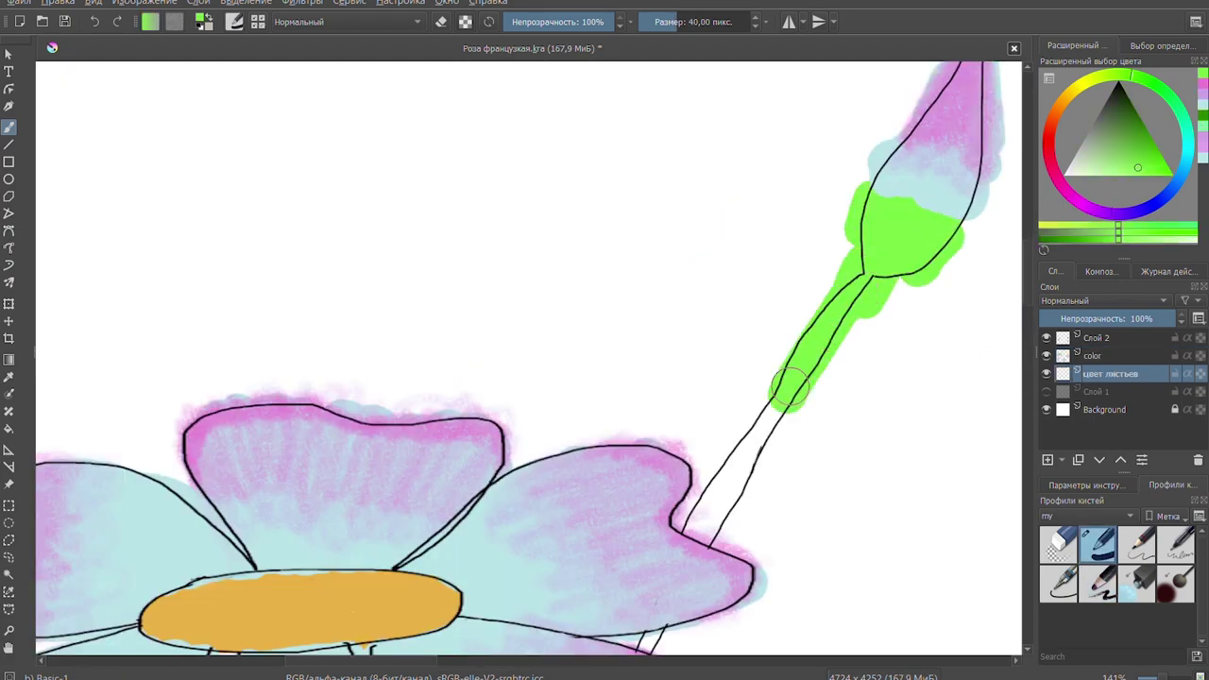
{"action": "scroll", "coordinate": [788, 387], "scroll_direction": "down", "scroll_amount": 5}
{"action": "left_click_drag", "start_coordinate": [648, 81], "coordinate": [724, 391]}
{"action": "scroll", "coordinate": [723, 391], "scroll_direction": "left", "scroll_amount": 4}
{"action": "mouse_move", "coordinate": [245, 142]}
{"action": "left_mouse_down"}
{"action": "mouse_move", "coordinate": [418, 223]}
{"action": "mouse_move", "coordinate": [512, 302]}
{"action": "left_mouse_up"}
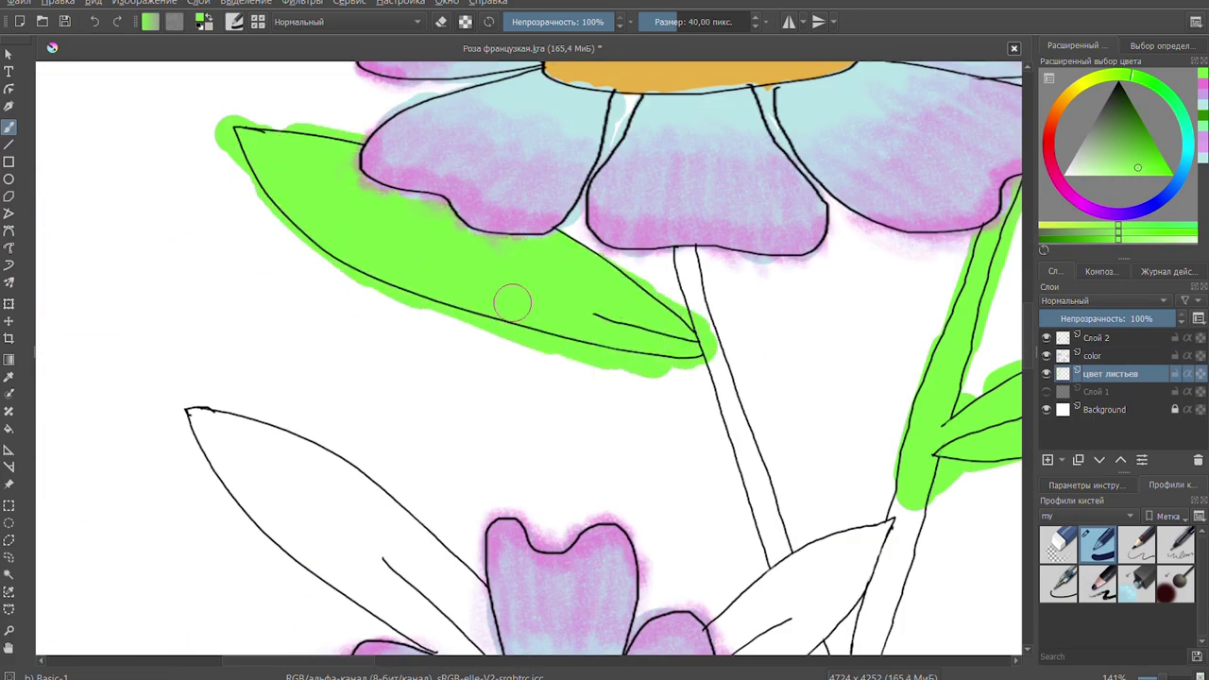
{"action": "scroll", "coordinate": [512, 302], "scroll_direction": "down", "scroll_amount": 5}
{"action": "scroll", "coordinate": [539, 572], "scroll_direction": "up", "scroll_amount": 3}
- Erase the stray line crossing the green stem on Слой 2
{"action": "left_click", "coordinate": [1095, 338]}
{"action": "left_click", "coordinate": [1057, 545]}
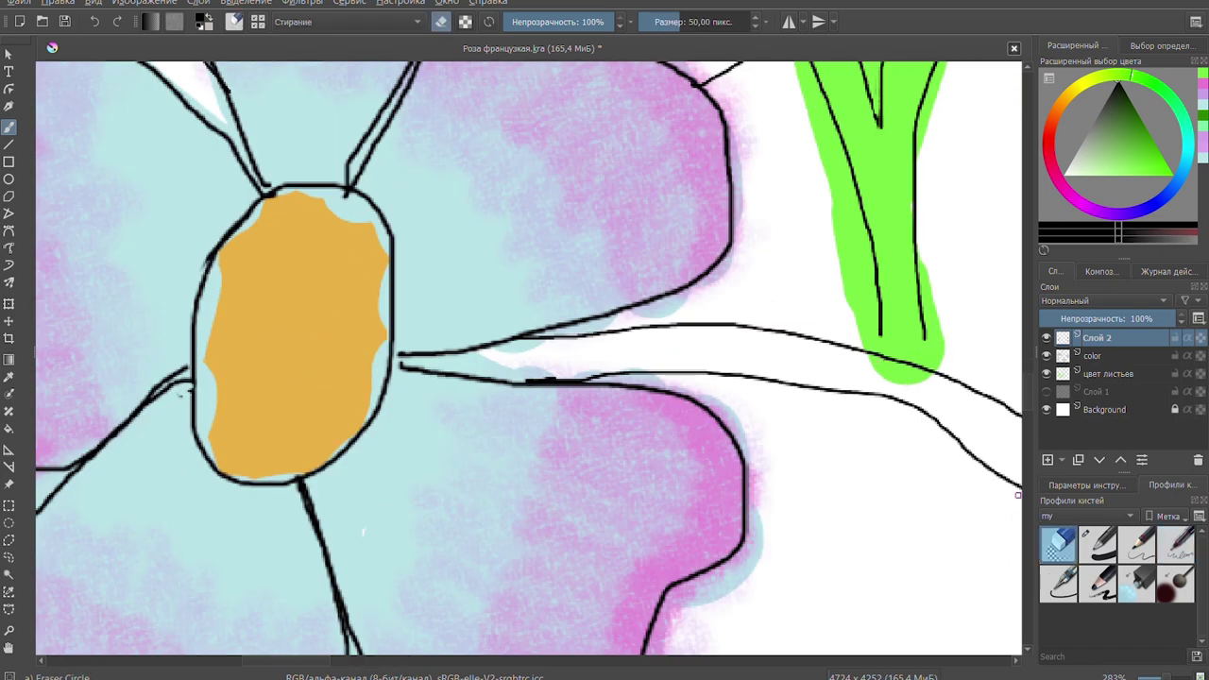
{"action": "left_click_drag", "start_coordinate": [878, 357], "coordinate": [933, 371]}
{"action": "key", "text": "slash"}
- With a Basic brush on the leaf layer, fill a leaf, the stems and two stem leaves green
{"action": "left_click", "coordinate": [1097, 545]}
{"action": "left_click", "coordinate": [1109, 373]}
{"action": "scroll", "coordinate": [734, 324], "scroll_direction": "down", "scroll_amount": 3}
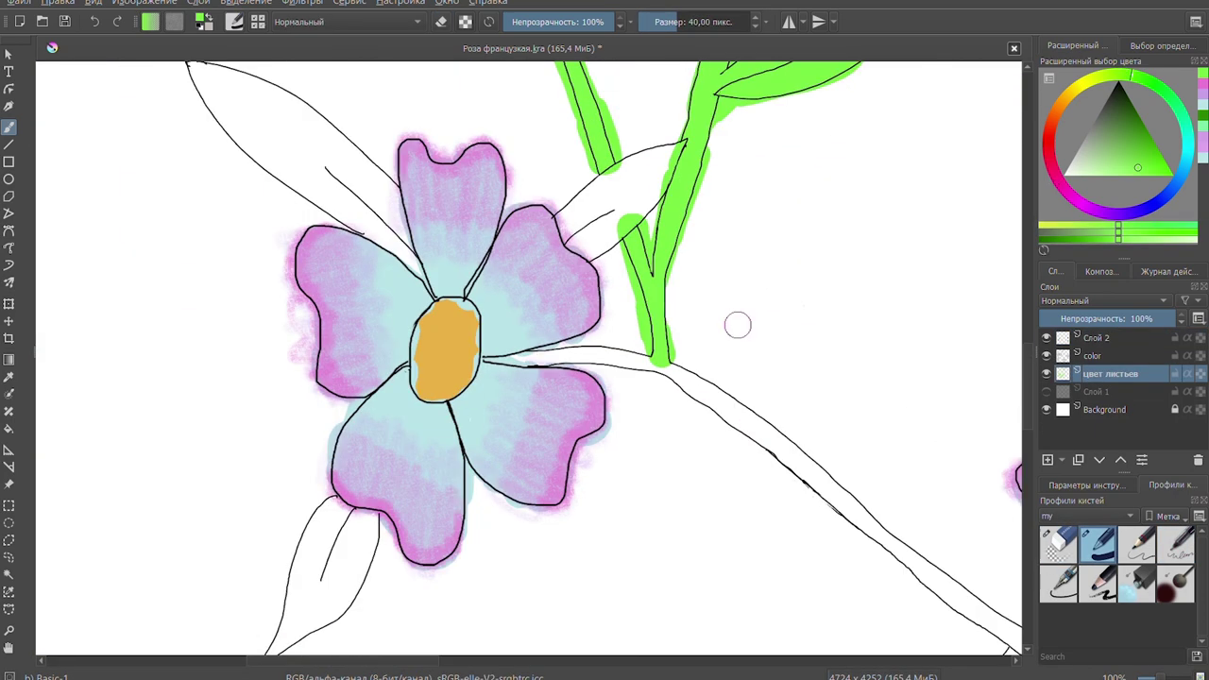
{"action": "left_click_drag", "start_coordinate": [510, 284], "coordinate": [529, 340]}
{"action": "left_click_drag", "start_coordinate": [501, 397], "coordinate": [397, 548]}
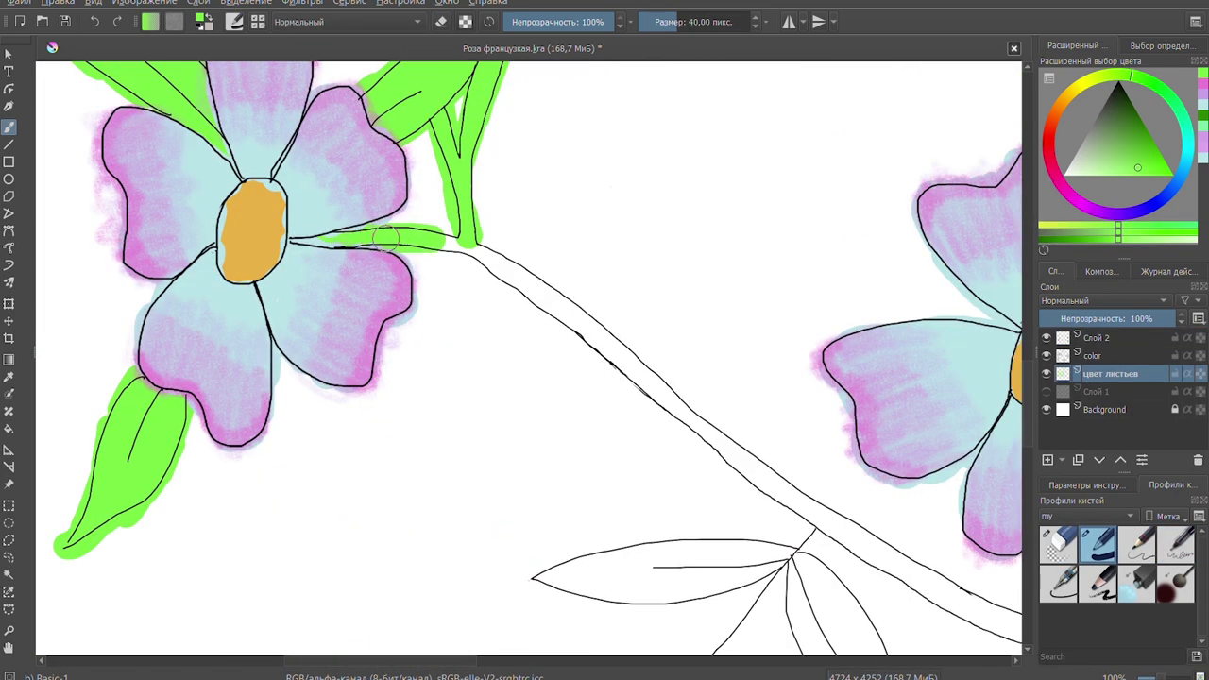
{"action": "mouse_move", "coordinate": [406, 242]}
{"action": "left_mouse_down"}
{"action": "mouse_move", "coordinate": [580, 324]}
{"action": "mouse_move", "coordinate": [938, 601]}
{"action": "left_mouse_up"}
{"action": "left_click_drag", "start_coordinate": [694, 311], "coordinate": [591, 520]}
{"action": "mouse_move", "coordinate": [798, 269]}
{"action": "left_mouse_down"}
{"action": "mouse_move", "coordinate": [533, 283]}
{"action": "mouse_move", "coordinate": [902, 444]}
{"action": "left_mouse_up"}
- Paint the diagonal and horizontal stems, a stem leaf and the leaf near the upper flower green
{"action": "scroll", "coordinate": [520, 553], "scroll_direction": "down", "scroll_amount": 2}
{"action": "scroll", "coordinate": [520, 554], "scroll_direction": "up", "scroll_amount": 5}
{"action": "left_click_drag", "start_coordinate": [529, 359], "coordinate": [1010, 463]}
{"action": "mouse_move", "coordinate": [623, 76]}
{"action": "left_mouse_down"}
{"action": "mouse_move", "coordinate": [790, 438]}
{"action": "mouse_move", "coordinate": [1011, 472]}
{"action": "left_mouse_up"}
{"action": "left_click_drag", "start_coordinate": [396, 435], "coordinate": [718, 443]}
{"action": "left_click_drag", "start_coordinate": [661, 236], "coordinate": [689, 548]}
{"action": "left_click_drag", "start_coordinate": [605, 444], "coordinate": [558, 481]}
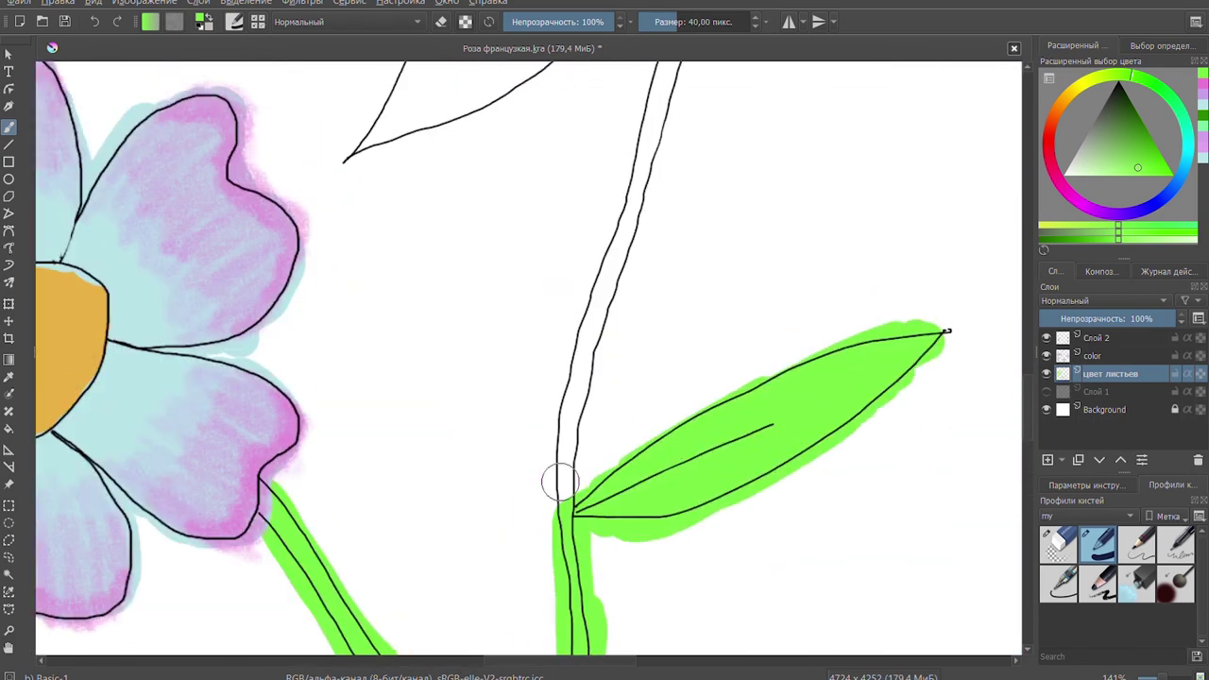
{"action": "left_click_drag", "start_coordinate": [567, 189], "coordinate": [595, 566]}
{"action": "left_click_drag", "start_coordinate": [567, 255], "coordinate": [427, 441]}
- Paint the leaf above the upper flower green
{"action": "scroll", "coordinate": [428, 441], "scroll_direction": "down", "scroll_amount": 3}
{"action": "left_click_drag", "start_coordinate": [529, 231], "coordinate": [498, 168]}
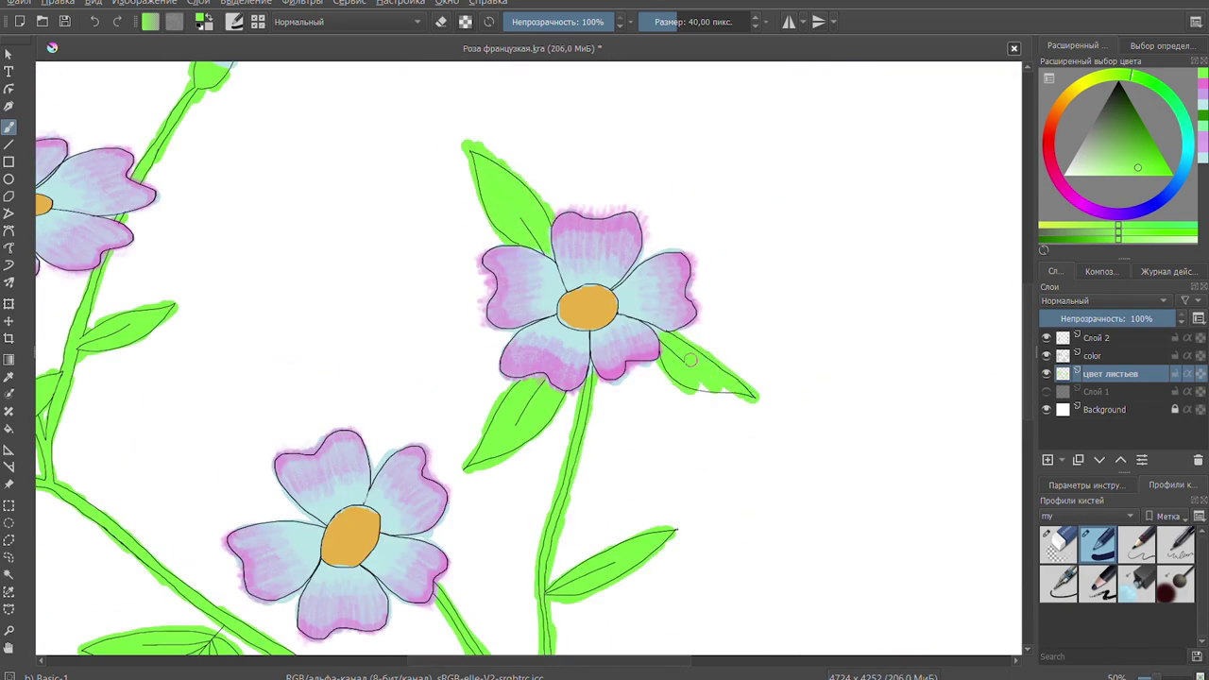
{"action": "scroll", "coordinate": [691, 360], "scroll_direction": "down", "scroll_amount": 2}
{"action": "left_click", "coordinate": [1097, 583]}
{"action": "scroll", "coordinate": [643, 349], "scroll_direction": "up", "scroll_amount": 5}
- Shade the first leaf with darker green charcoal, rotating and mirroring the canvas view
{"action": "scroll", "coordinate": [946, 250], "scroll_direction": "up", "scroll_amount": 5}
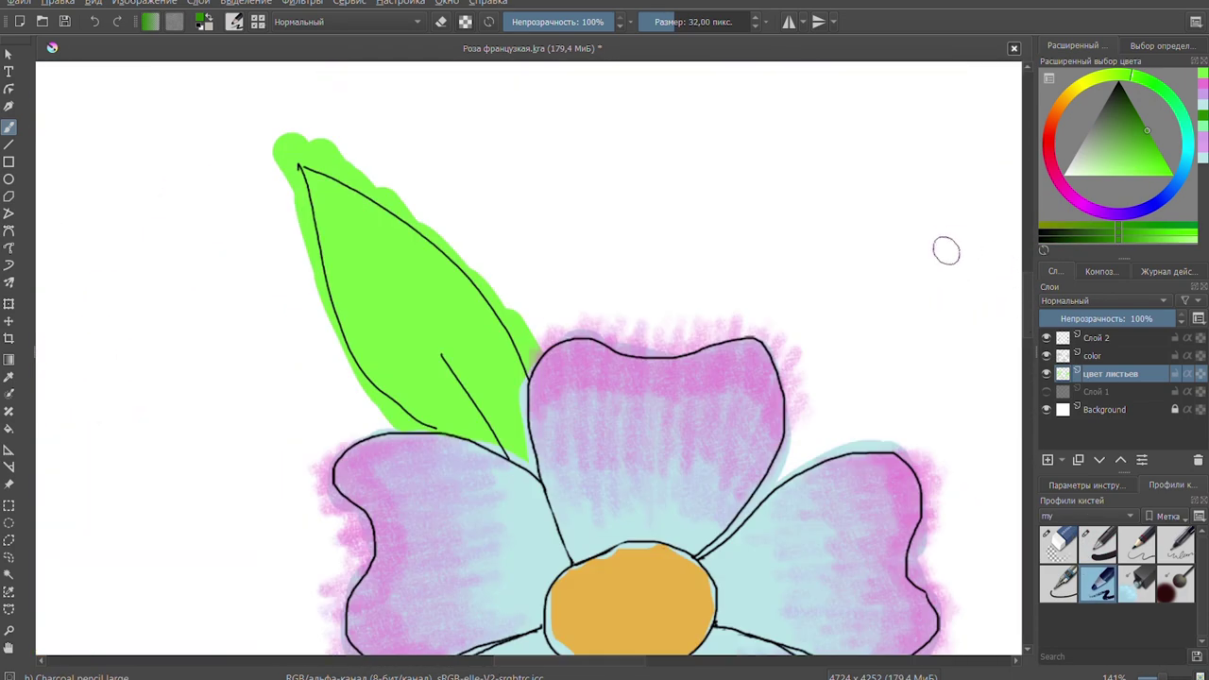
{"action": "mouse_move", "coordinate": [359, 340]}
{"action": "left_mouse_down"}
{"action": "mouse_move", "coordinate": [519, 453]}
{"action": "mouse_move", "coordinate": [397, 312]}
{"action": "left_mouse_up"}
{"action": "scroll", "coordinate": [523, 357], "scroll_direction": "up", "scroll_amount": 1}
{"action": "left_click_drag", "start_coordinate": [463, 406], "coordinate": [515, 465]}
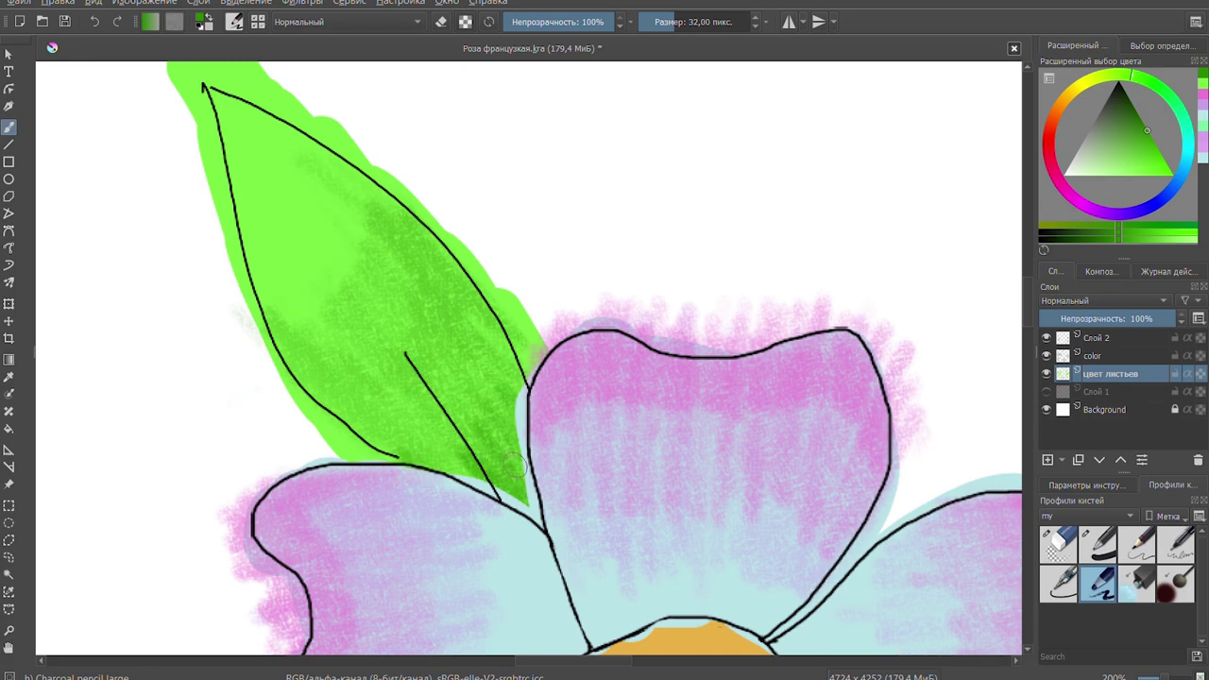
{"action": "key", "text": "5"}
{"action": "key", "text": "m"}
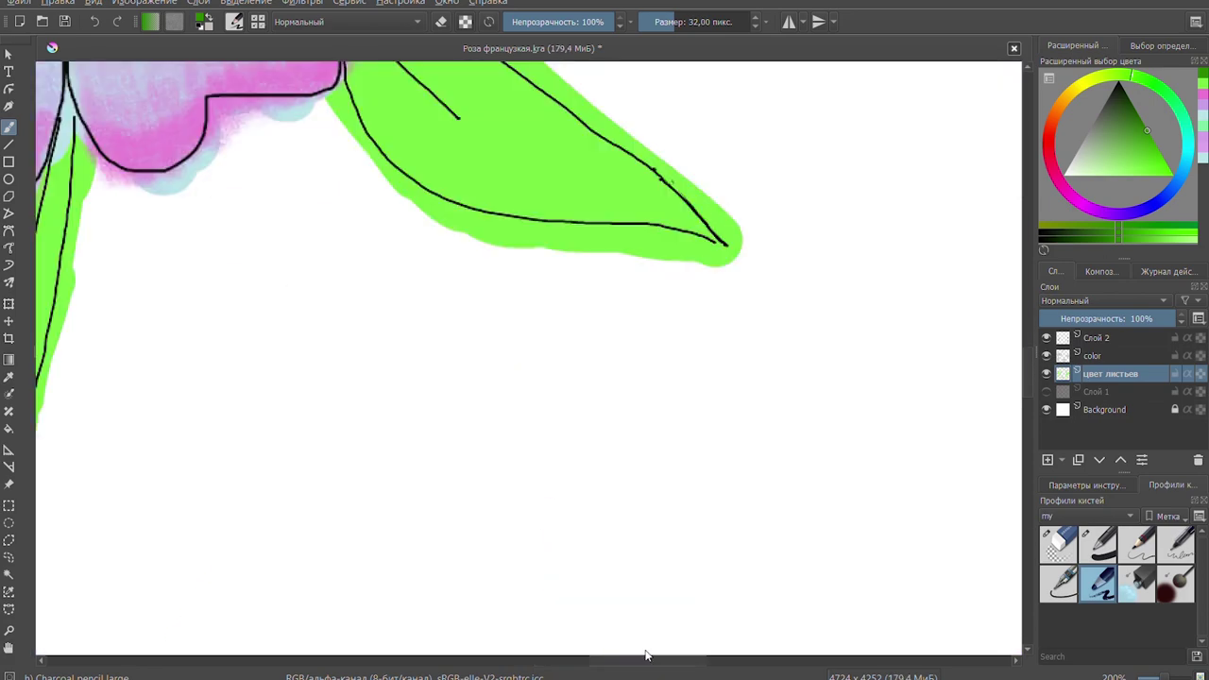
{"action": "left_click_drag", "start_coordinate": [318, 243], "coordinate": [380, 260]}
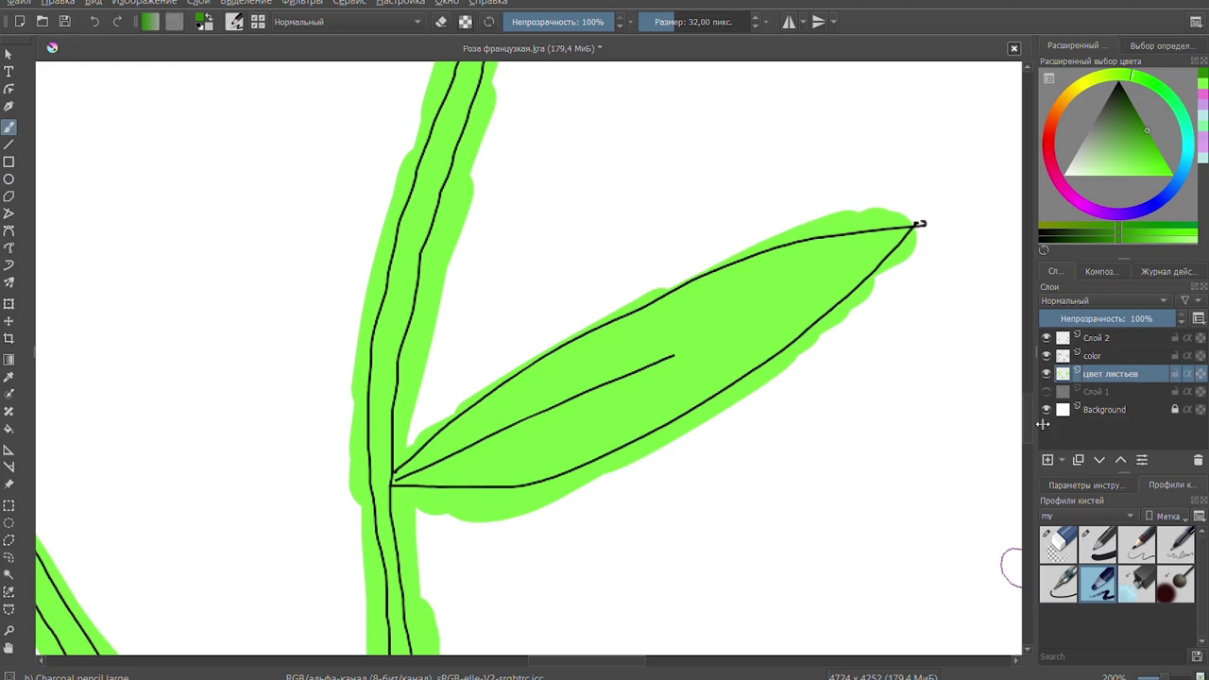
{"action": "left_click_drag", "start_coordinate": [414, 468], "coordinate": [470, 430]}
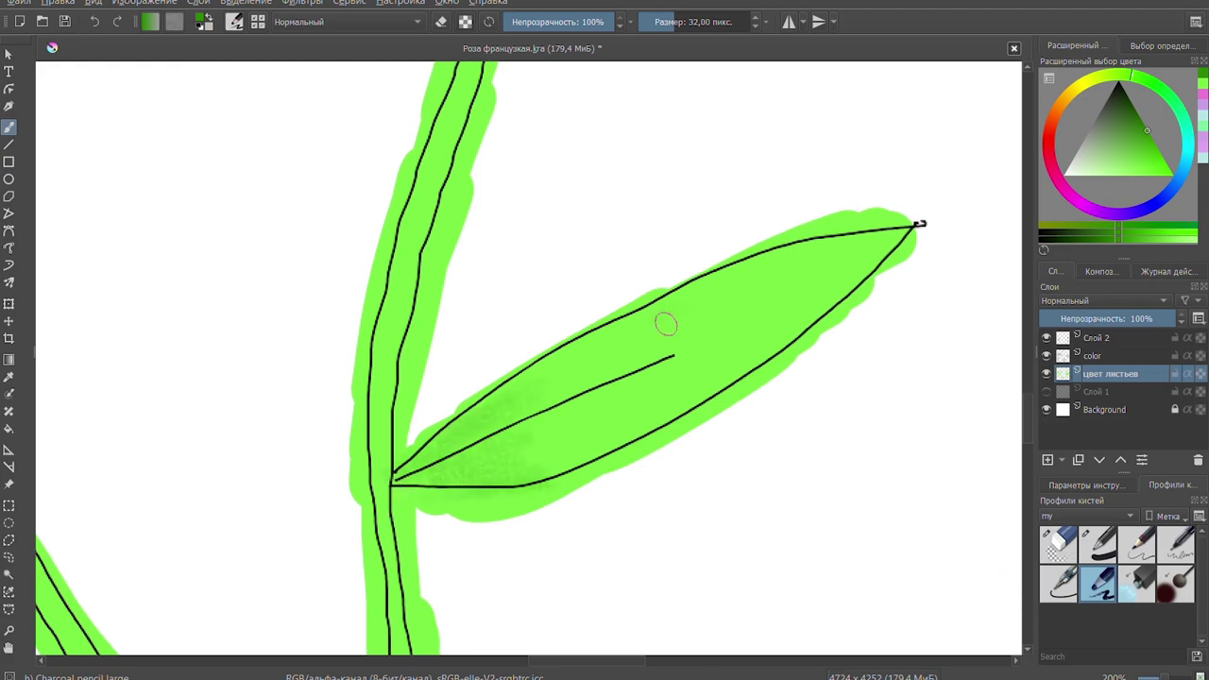
- Add darker green charcoal shading to the remaining leaves around the flower
{"action": "left_click_drag", "start_coordinate": [666, 324], "coordinate": [728, 297]}
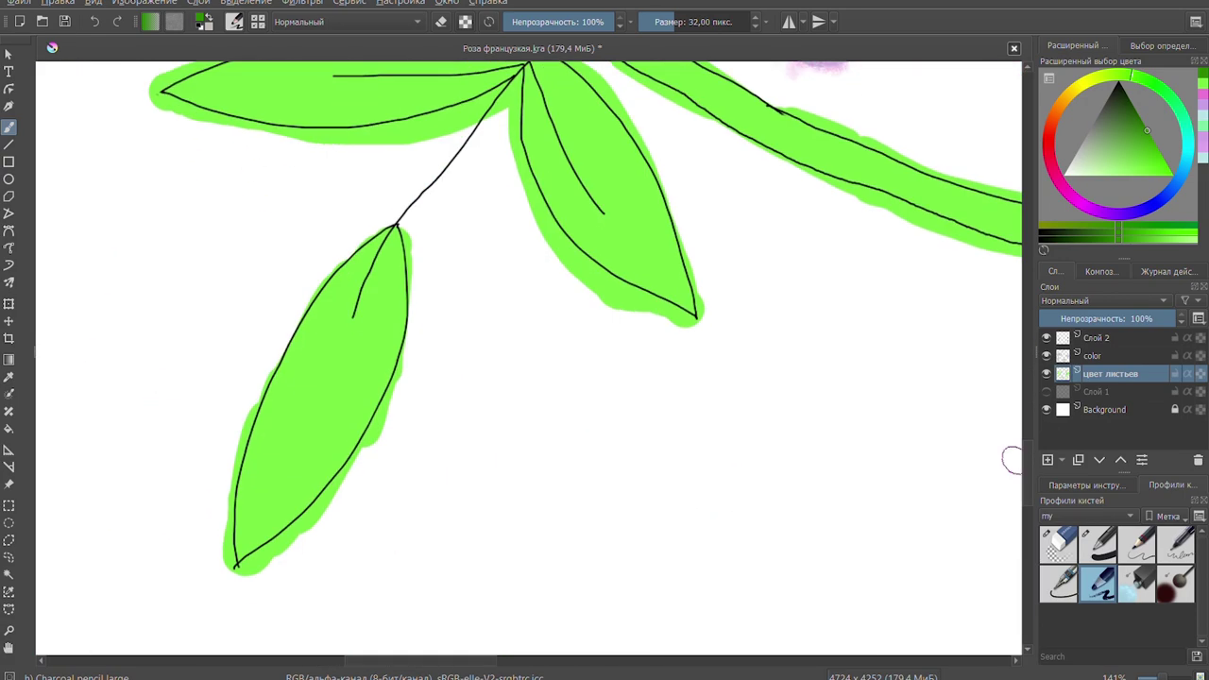
{"action": "mouse_move", "coordinate": [292, 415]}
{"action": "left_mouse_down"}
{"action": "mouse_move", "coordinate": [387, 255]}
{"action": "mouse_move", "coordinate": [332, 433]}
{"action": "left_mouse_up"}
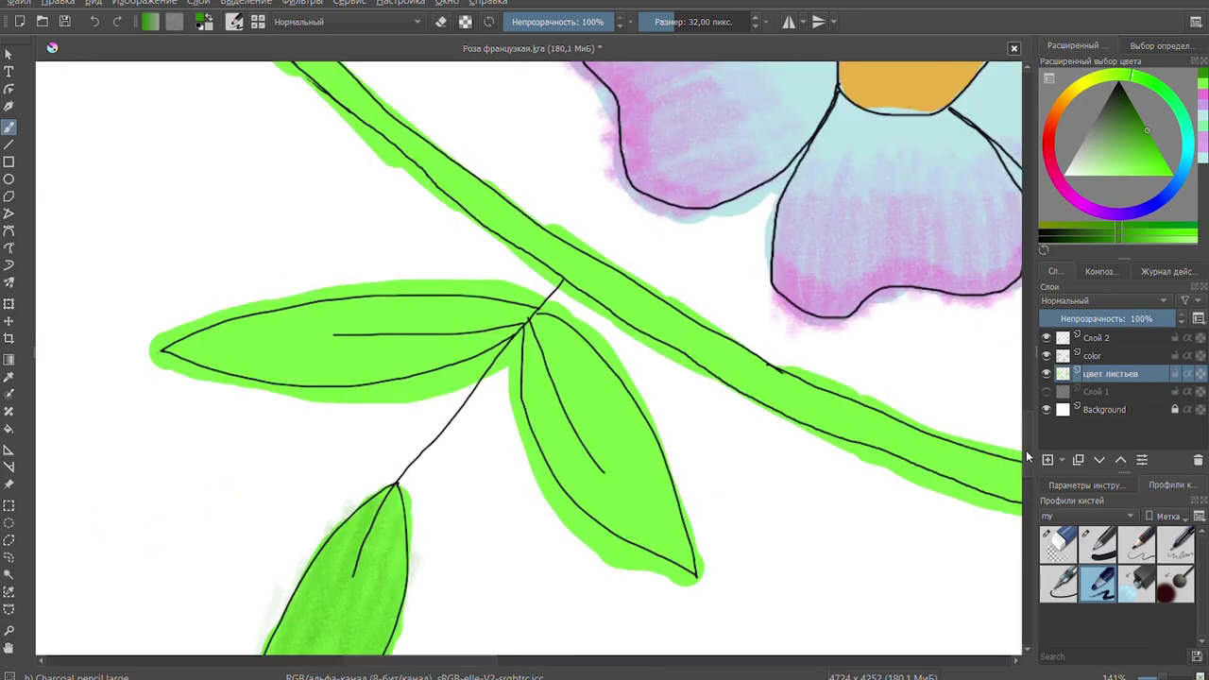
{"action": "left_click_drag", "start_coordinate": [661, 472], "coordinate": [619, 522]}
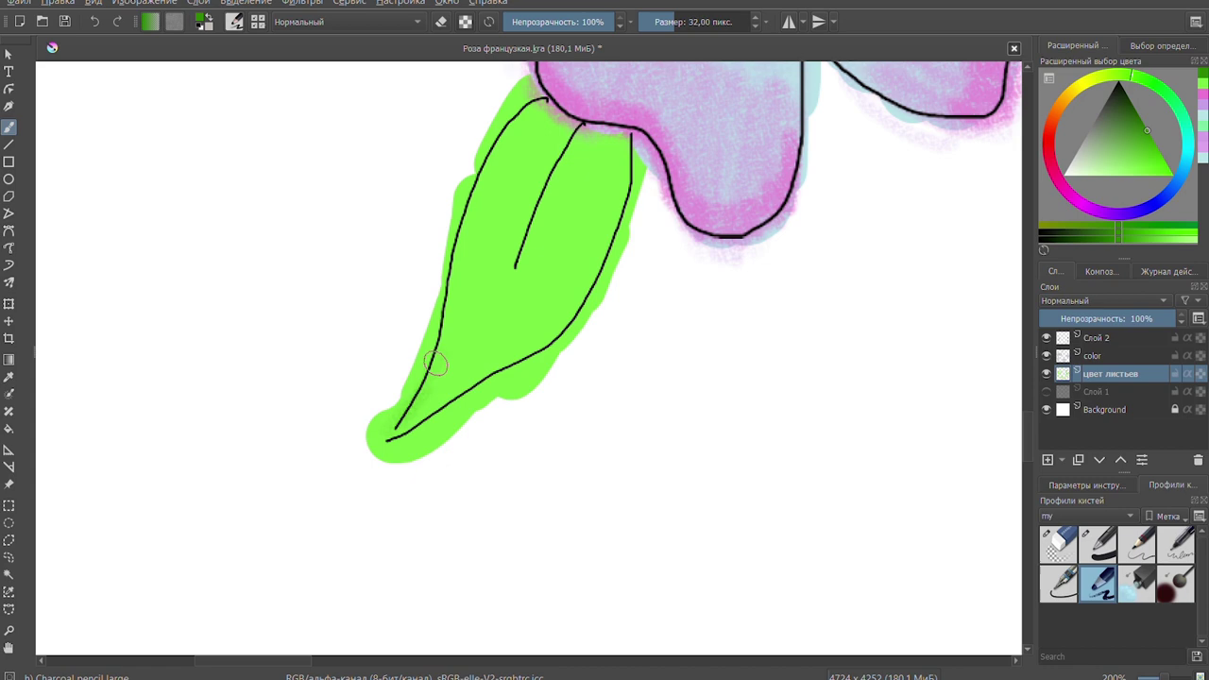
{"action": "left_click_drag", "start_coordinate": [436, 364], "coordinate": [528, 189]}
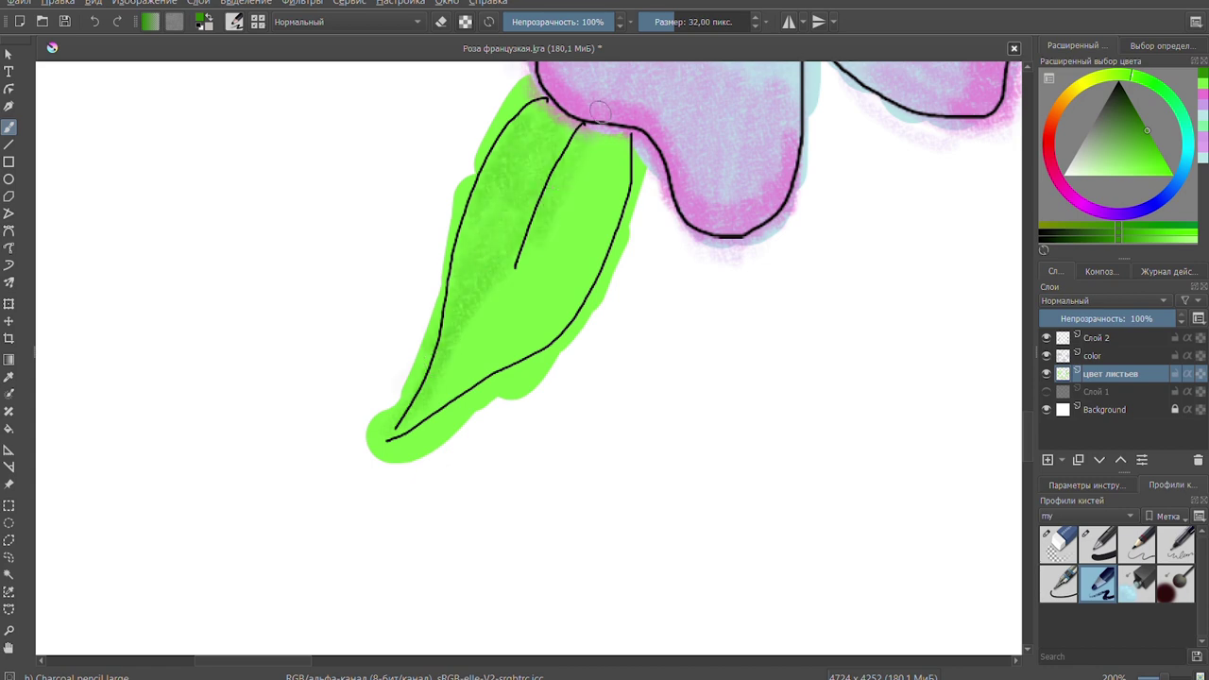
{"action": "left_click_drag", "start_coordinate": [510, 265], "coordinate": [604, 122]}
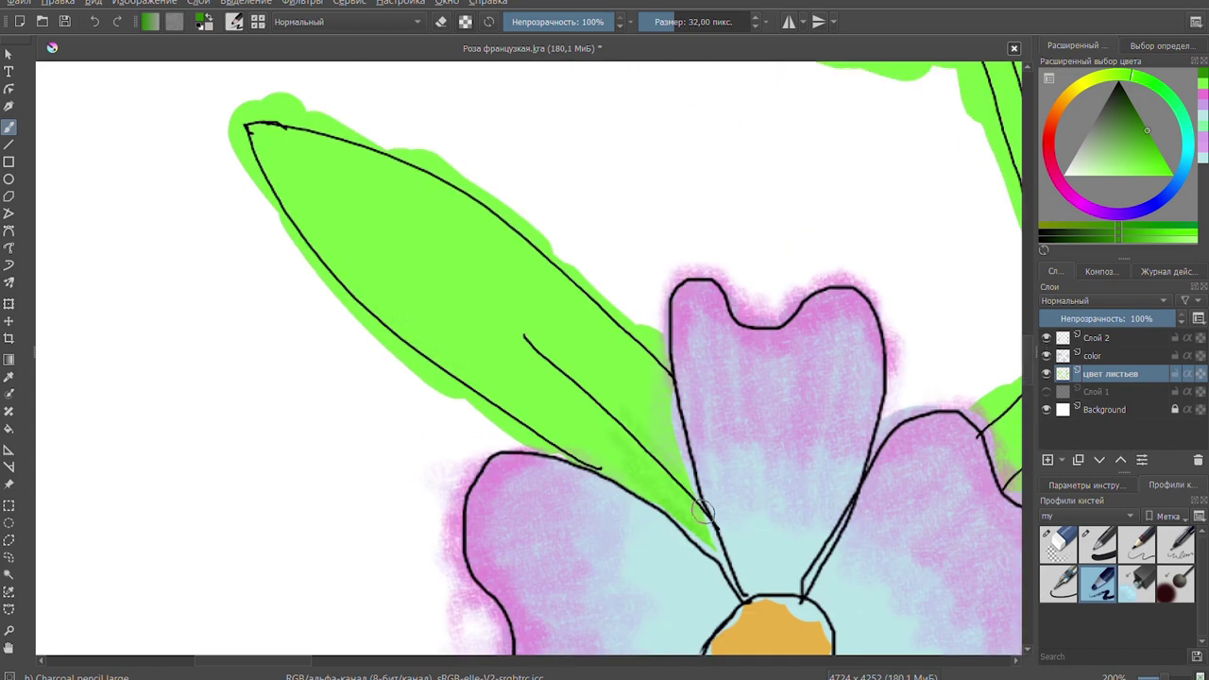
{"action": "mouse_move", "coordinate": [501, 274]}
{"action": "left_mouse_down"}
{"action": "mouse_move", "coordinate": [651, 416]}
{"action": "mouse_move", "coordinate": [548, 508]}
{"action": "left_mouse_up"}
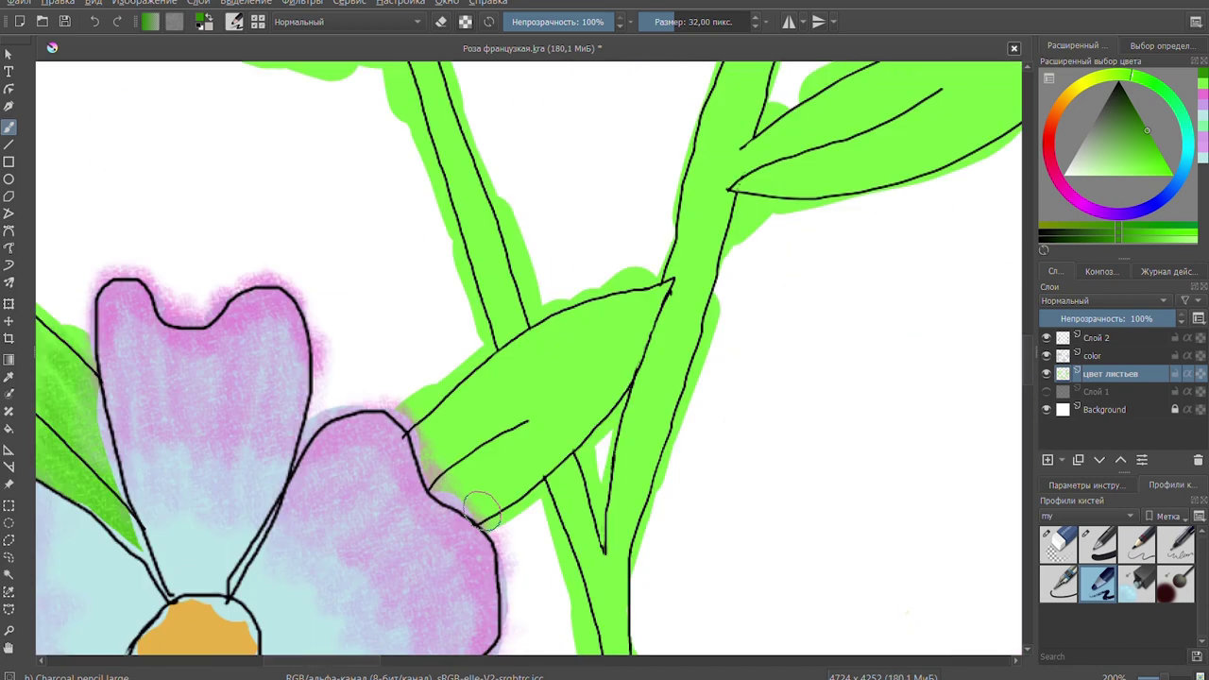
{"action": "left_click_drag", "start_coordinate": [457, 435], "coordinate": [491, 491]}
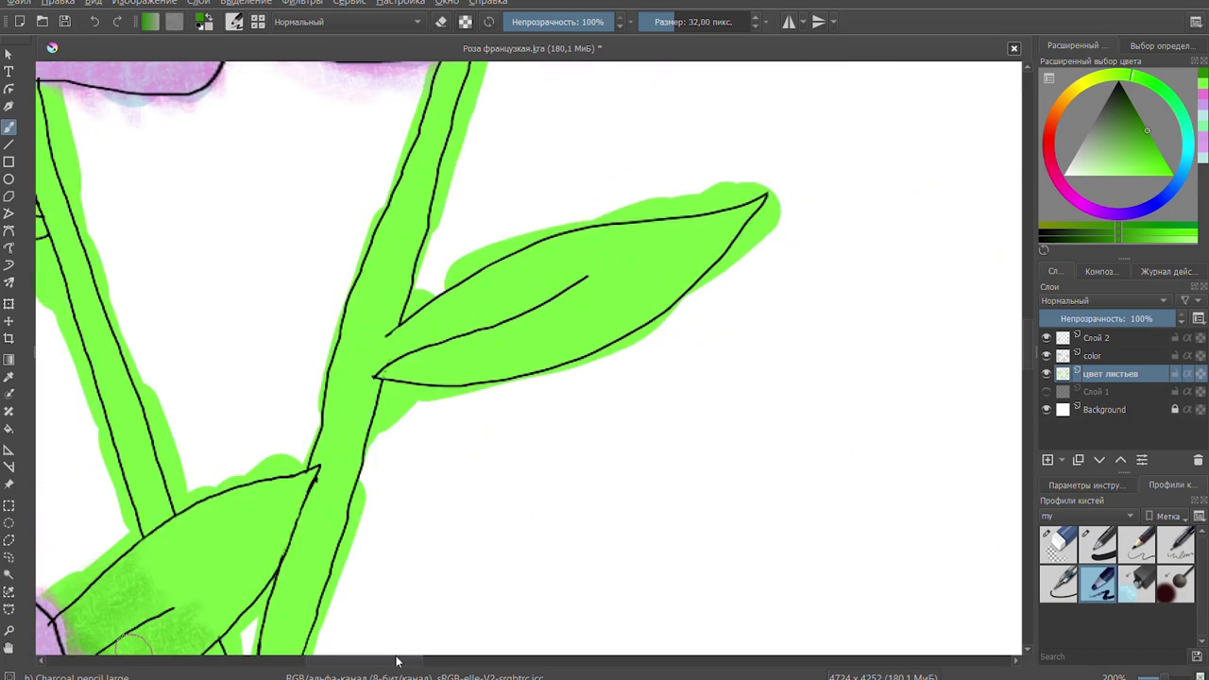
{"action": "left_click_drag", "start_coordinate": [421, 353], "coordinate": [680, 227]}
- Shade the green base of the top bud and darken its stem
{"action": "scroll", "coordinate": [498, 384], "scroll_direction": "down", "scroll_amount": 5}
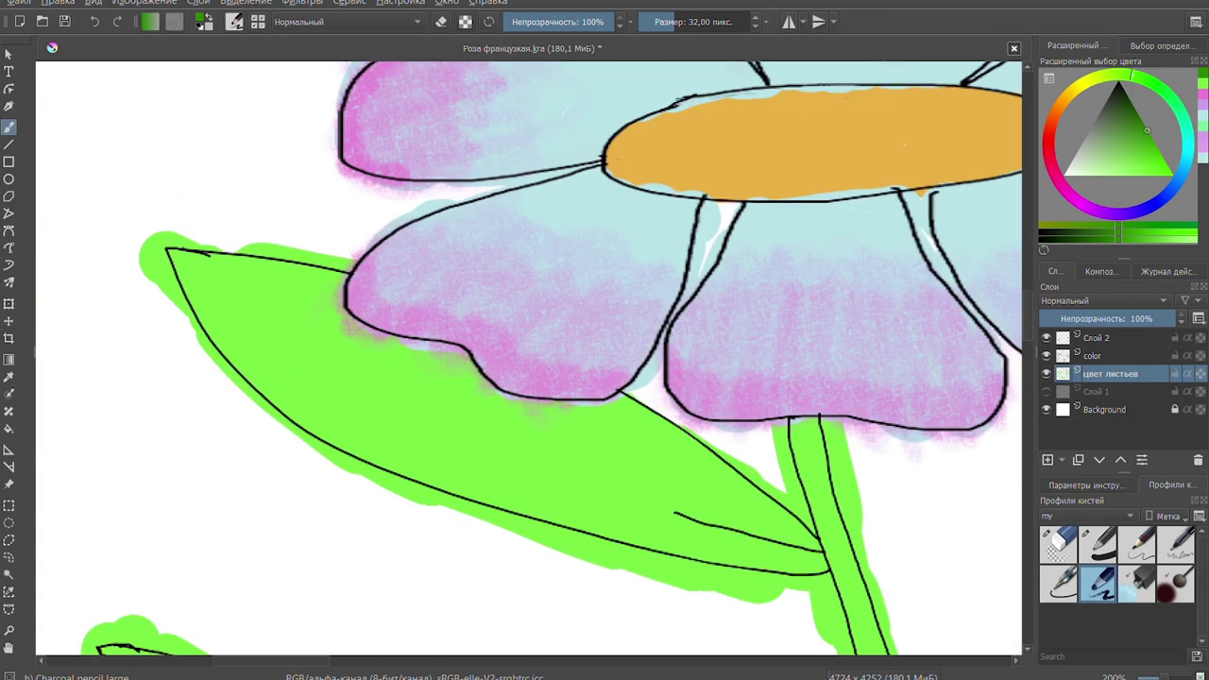
{"action": "scroll", "coordinate": [935, 189], "scroll_direction": "up", "scroll_amount": 5}
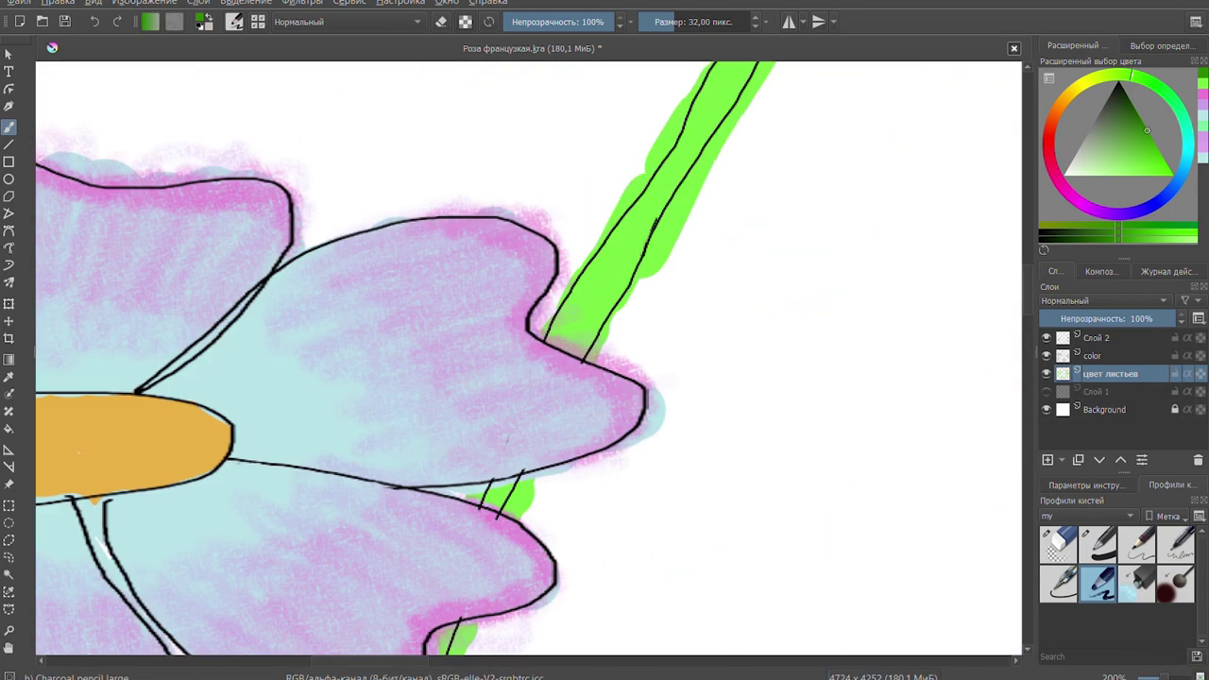
{"action": "left_click_drag", "start_coordinate": [813, 208], "coordinate": [888, 235]}
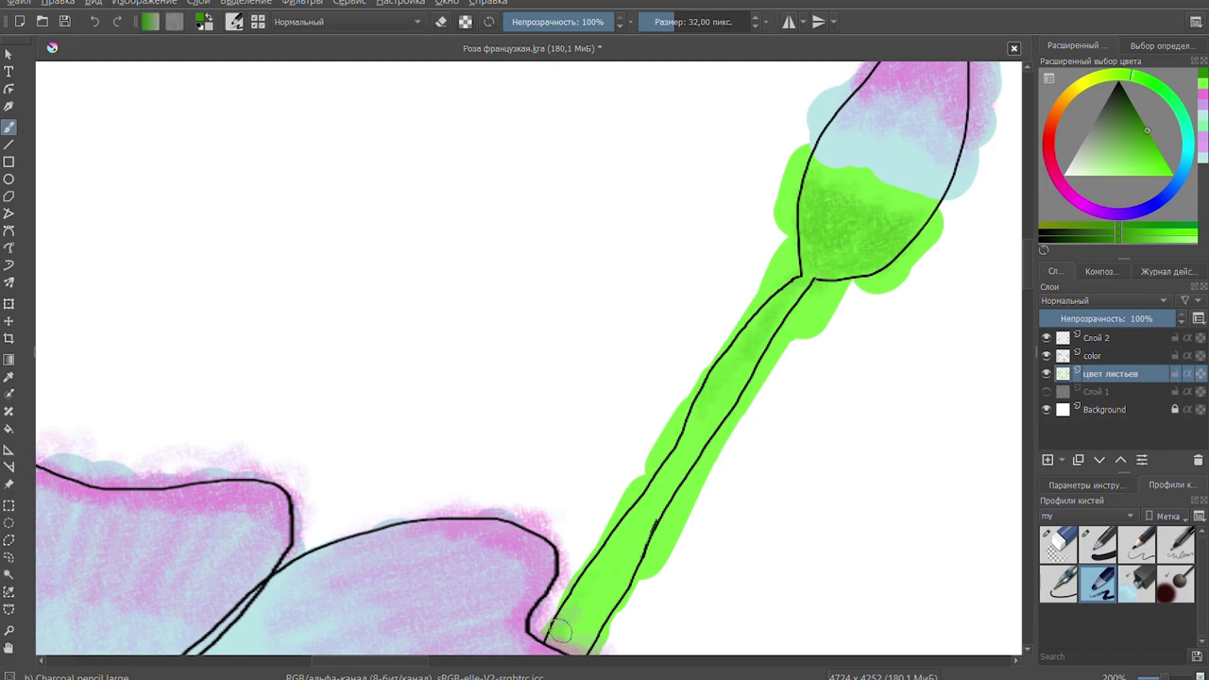
{"action": "left_click_drag", "start_coordinate": [557, 631], "coordinate": [727, 378]}
{"action": "scroll", "coordinate": [661, 397], "scroll_direction": "down", "scroll_amount": 3}
{"action": "scroll", "coordinate": [425, 378], "scroll_direction": "down", "scroll_amount": 1}
- Darken the stems where they meet the leaves, including along the left stem
{"action": "left_click_drag", "start_coordinate": [434, 189], "coordinate": [312, 482]}
{"action": "scroll", "coordinate": [661, 359], "scroll_direction": "up", "scroll_amount": 3}
{"action": "left_click_drag", "start_coordinate": [284, 179], "coordinate": [212, 420]}
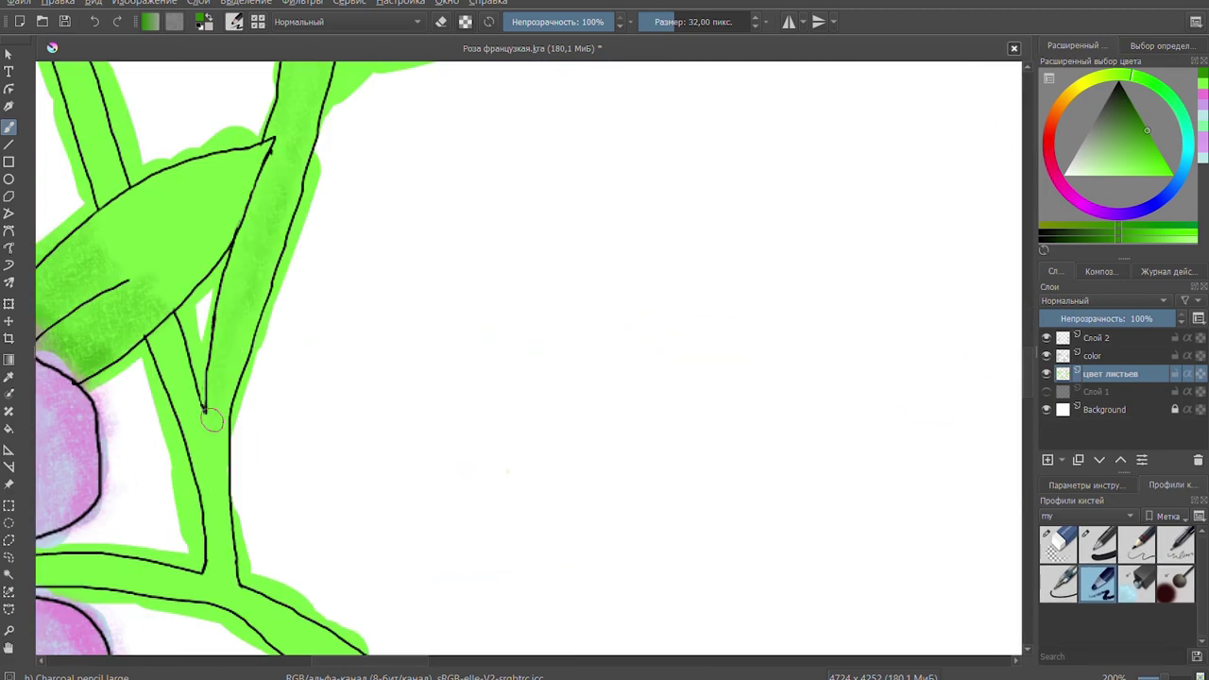
{"action": "scroll", "coordinate": [1004, 359], "scroll_direction": "down", "scroll_amount": 1}
{"action": "scroll", "coordinate": [1004, 359], "scroll_direction": "down", "scroll_amount": 3}
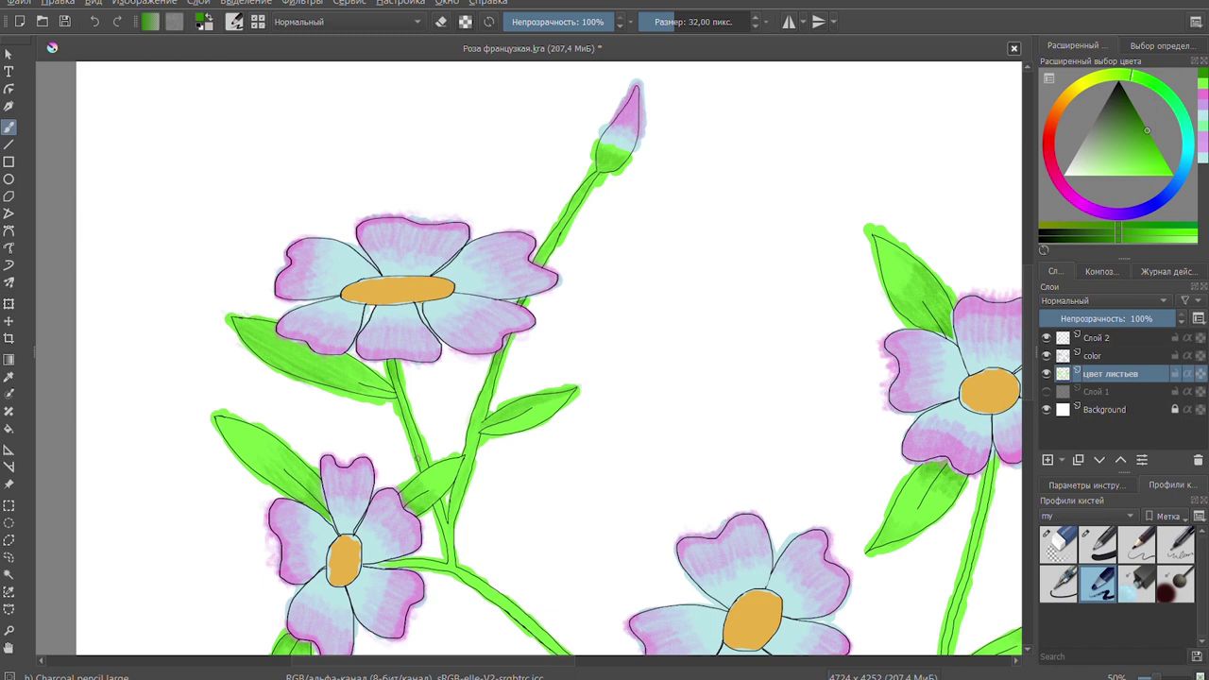
{"action": "scroll", "coordinate": [385, 397], "scroll_direction": "down", "scroll_amount": 3}
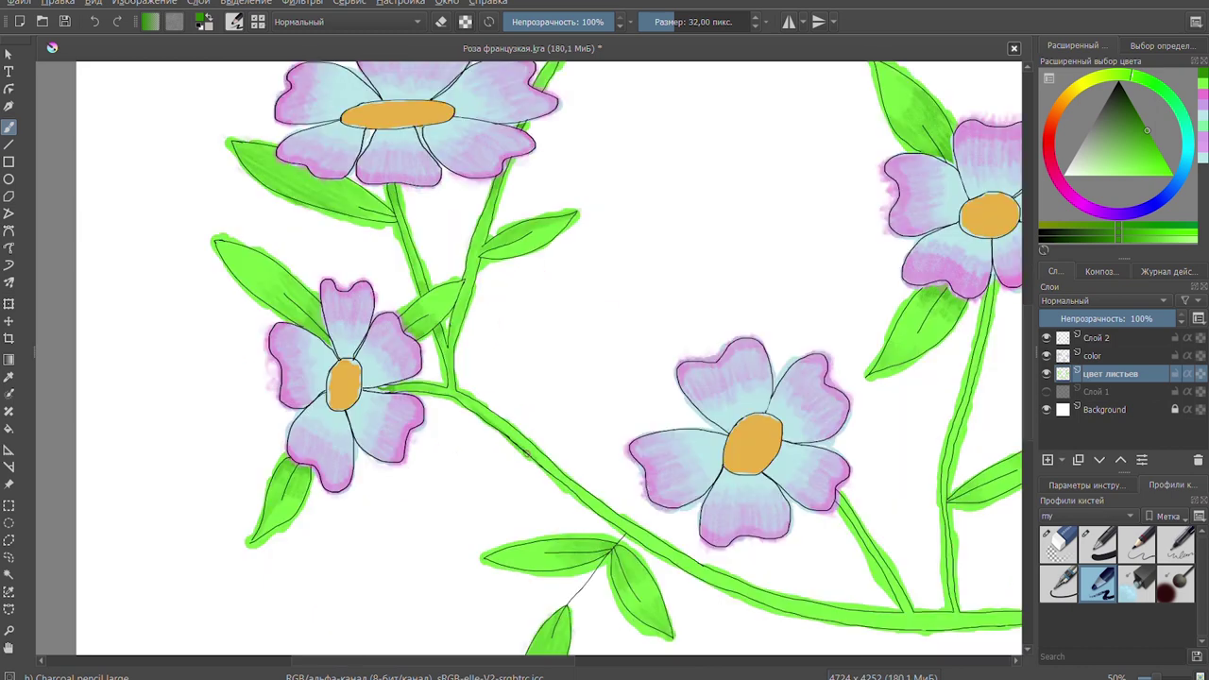
{"action": "left_click_drag", "start_coordinate": [642, 548], "coordinate": [461, 404]}
{"action": "scroll", "coordinate": [497, 420], "scroll_direction": "down", "scroll_amount": 3}
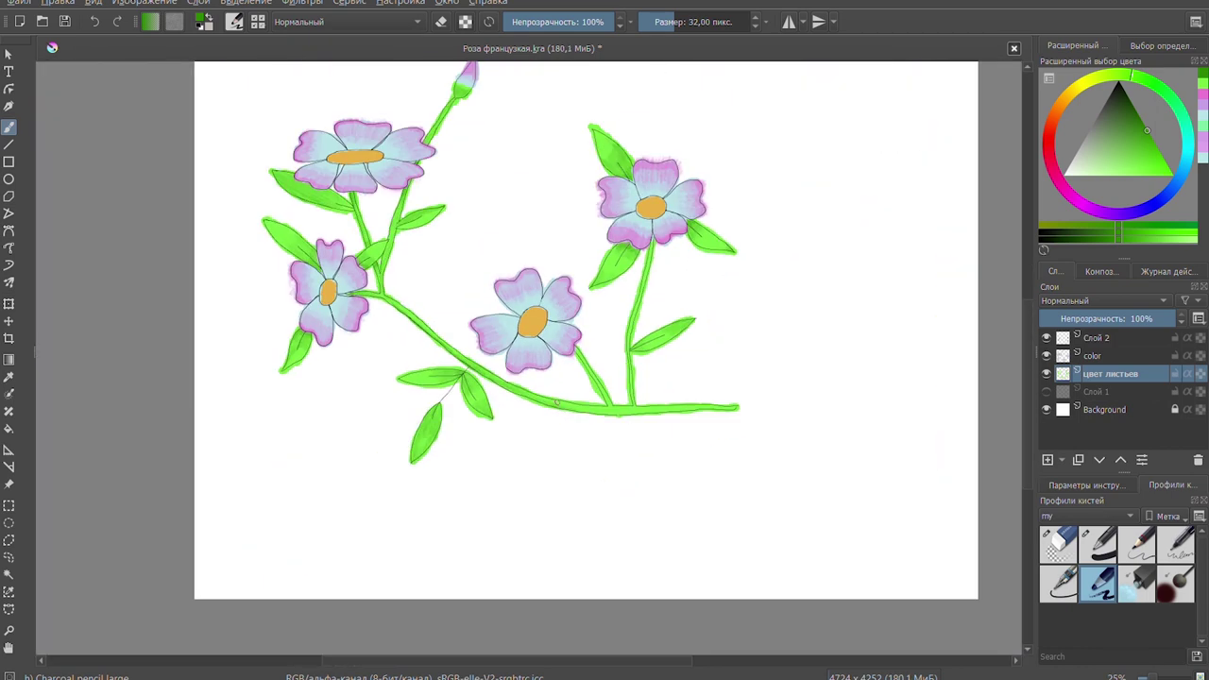
{"action": "scroll", "coordinate": [454, 410], "scroll_direction": "up", "scroll_amount": 3}
{"action": "scroll", "coordinate": [648, 370], "scroll_direction": "up", "scroll_amount": 2}
{"action": "scroll", "coordinate": [647, 369], "scroll_direction": "up", "scroll_amount": 2}
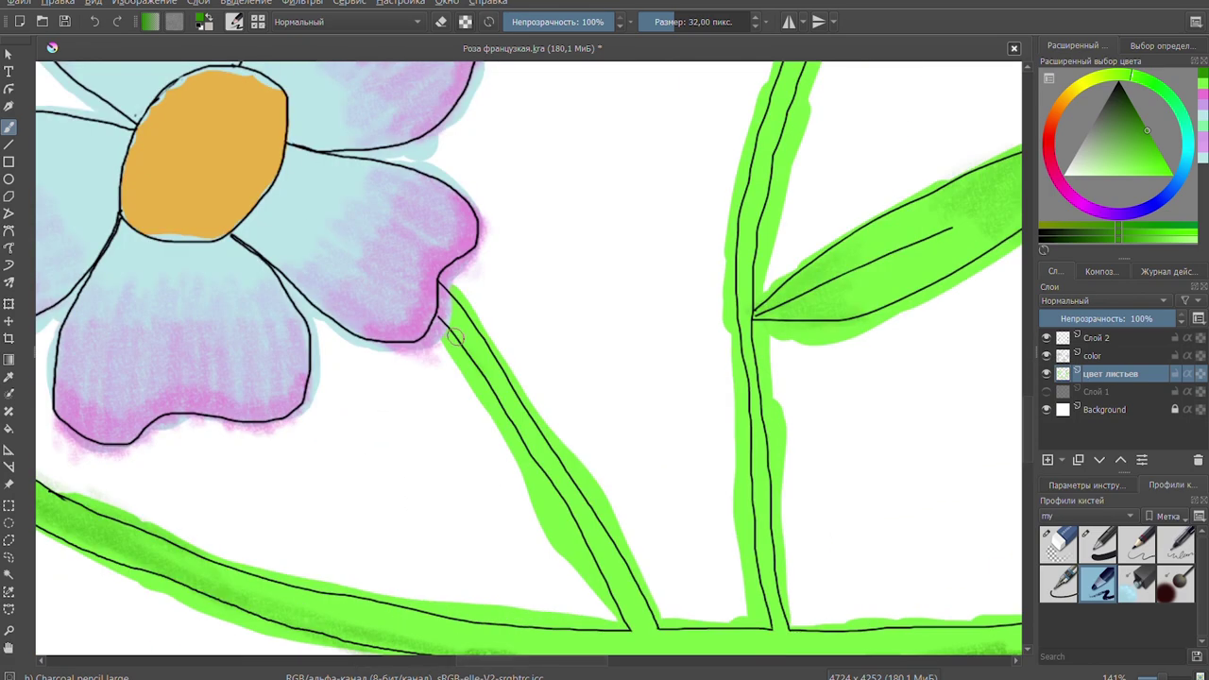
{"action": "left_click_drag", "start_coordinate": [451, 295], "coordinate": [606, 462]}
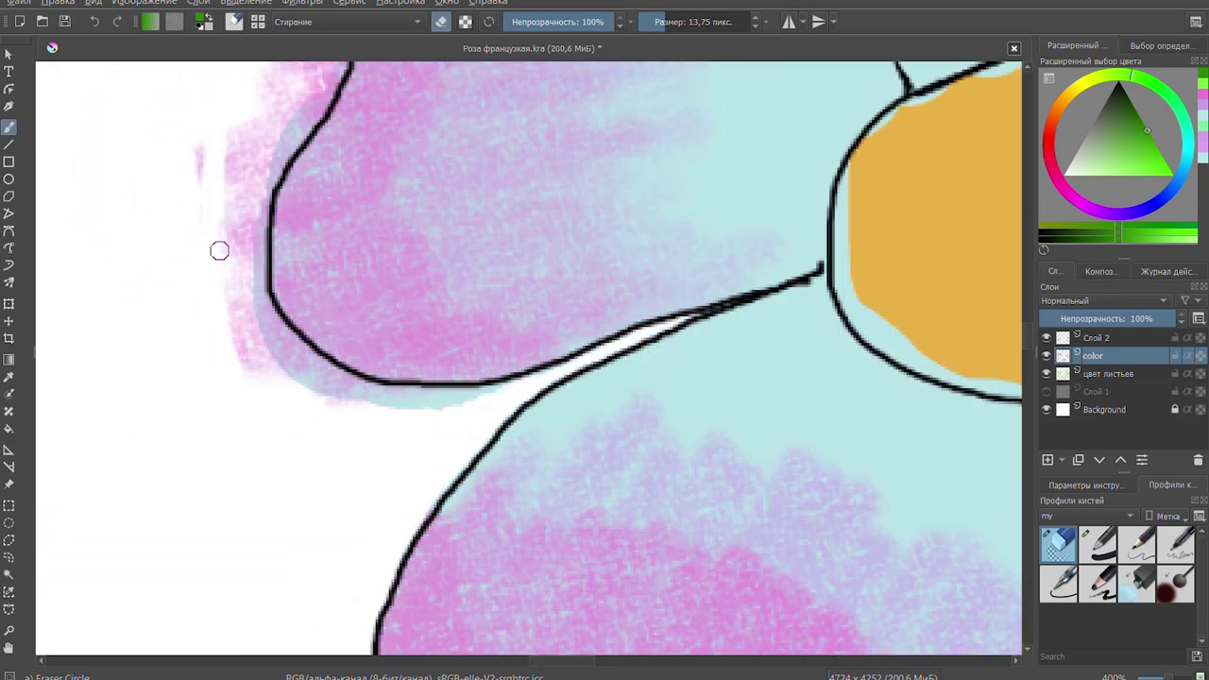
- Erase the pink and cyan spill along the petal edges and the leaf border
{"action": "mouse_move", "coordinate": [218, 249]}
{"action": "left_mouse_down"}
{"action": "mouse_move", "coordinate": [471, 390]}
{"action": "mouse_move", "coordinate": [284, 141]}
{"action": "left_mouse_up"}
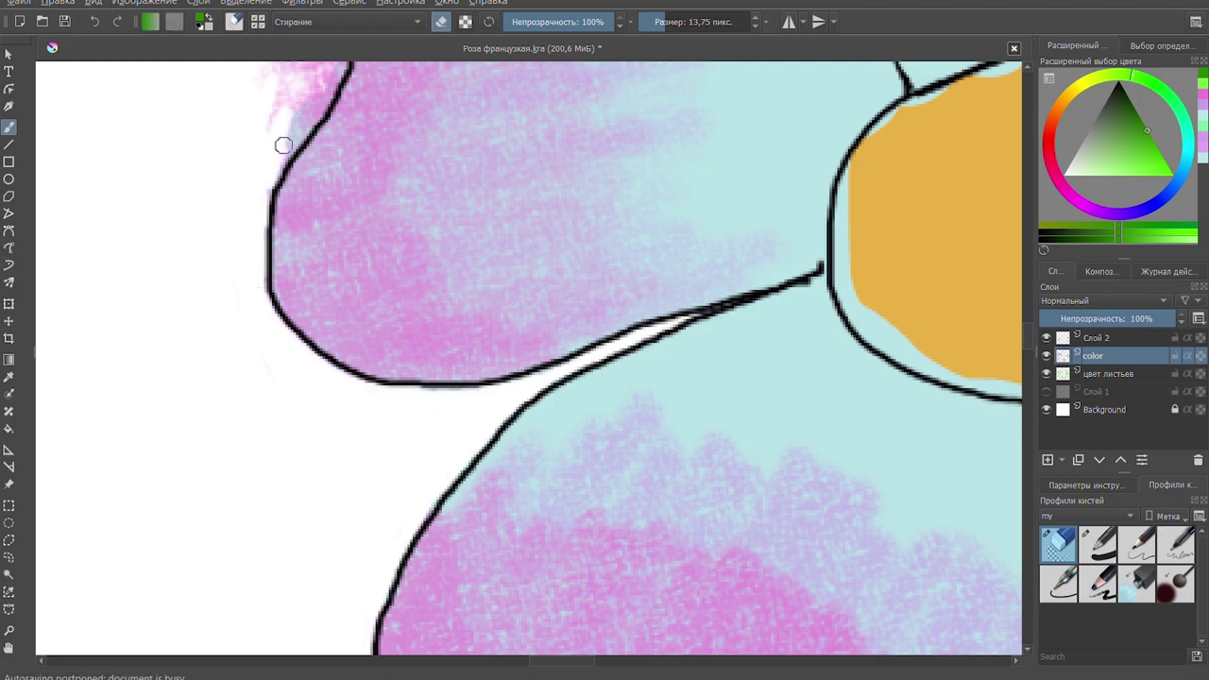
{"action": "mouse_move", "coordinate": [198, 302]}
{"action": "left_mouse_down"}
{"action": "mouse_move", "coordinate": [256, 91]}
{"action": "mouse_move", "coordinate": [246, 349]}
{"action": "left_mouse_up"}
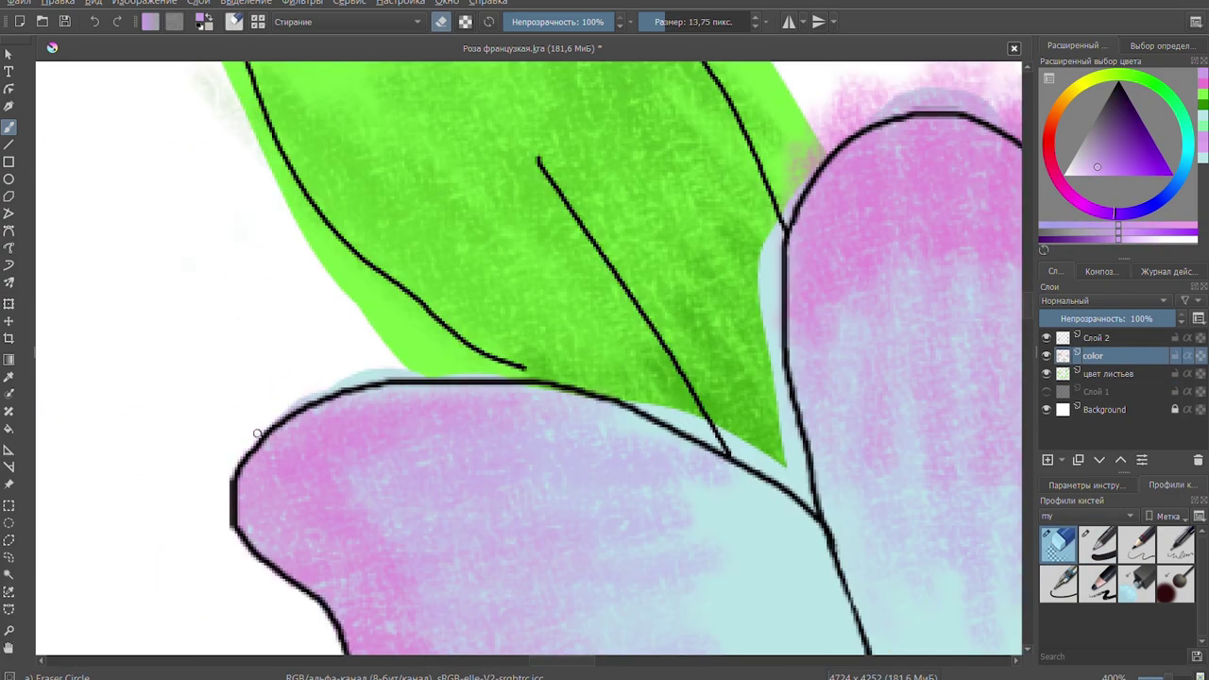
{"action": "left_click_drag", "start_coordinate": [784, 416], "coordinate": [770, 227]}
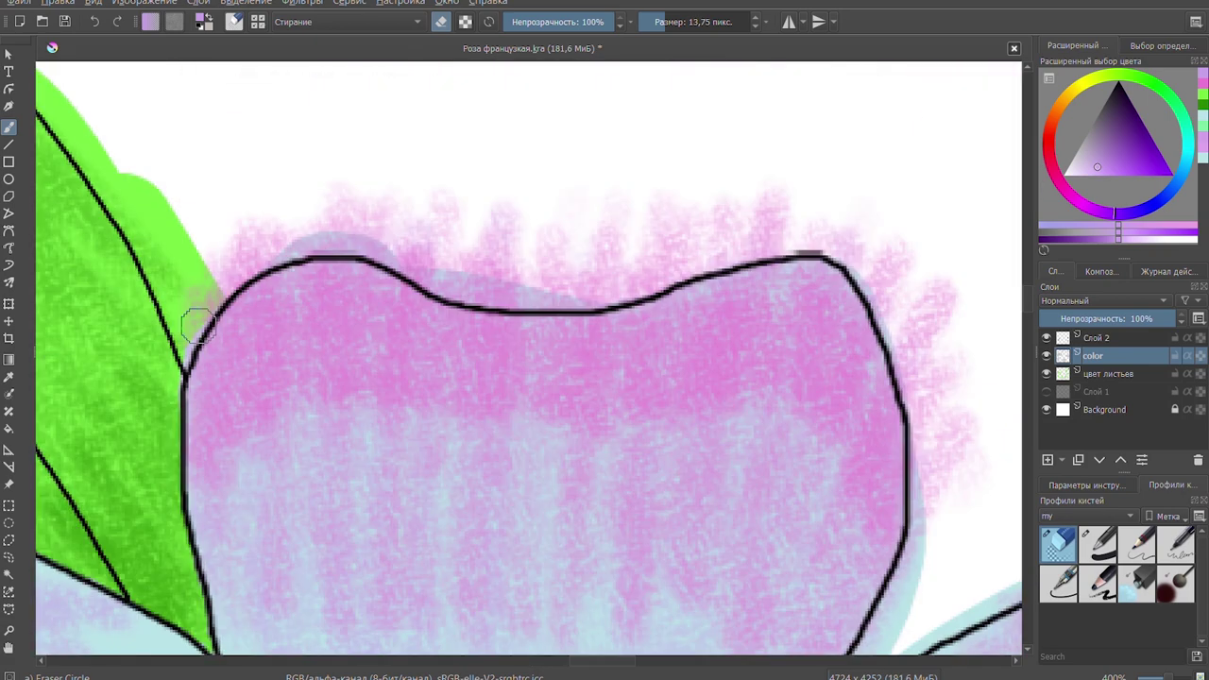
{"action": "mouse_move", "coordinate": [194, 318]}
{"action": "left_mouse_down"}
{"action": "mouse_move", "coordinate": [305, 249]}
{"action": "mouse_move", "coordinate": [401, 264]}
{"action": "mouse_move", "coordinate": [494, 200]}
{"action": "mouse_move", "coordinate": [844, 240]}
{"action": "mouse_move", "coordinate": [973, 406]}
{"action": "left_mouse_up"}
{"action": "mouse_move", "coordinate": [604, 151]}
{"action": "left_mouse_down"}
{"action": "mouse_move", "coordinate": [633, 386]}
{"action": "mouse_move", "coordinate": [614, 519]}
{"action": "left_mouse_up"}
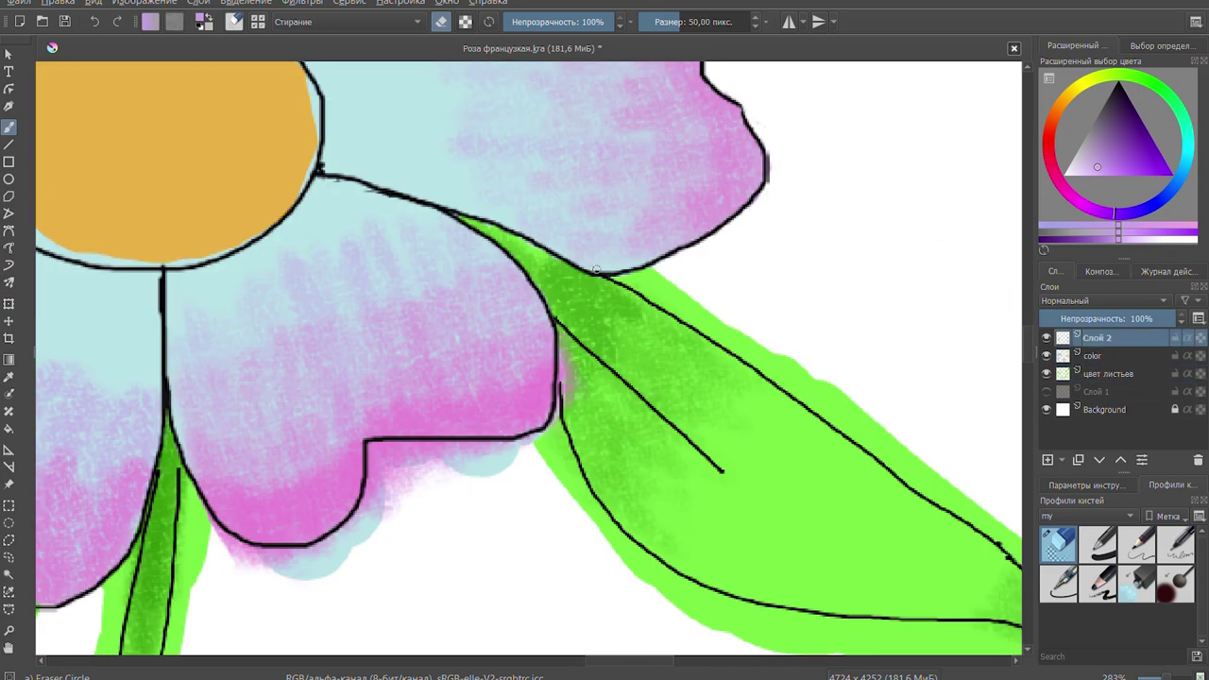
- Erase pink and blue paint below the petal outline and between petal and stem
{"action": "left_click", "coordinate": [1092, 355]}
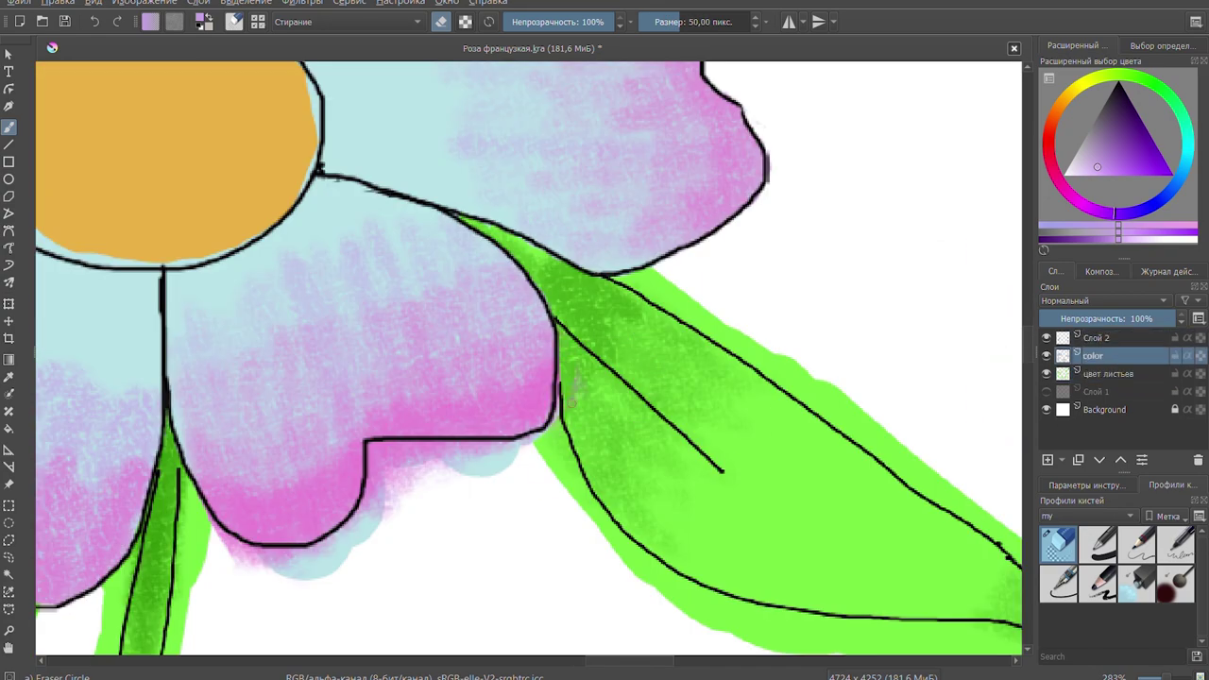
{"action": "mouse_move", "coordinate": [529, 463]}
{"action": "left_mouse_down"}
{"action": "mouse_move", "coordinate": [369, 520]}
{"action": "mouse_move", "coordinate": [215, 510]}
{"action": "mouse_move", "coordinate": [302, 553]}
{"action": "mouse_move", "coordinate": [354, 533]}
{"action": "left_mouse_up"}
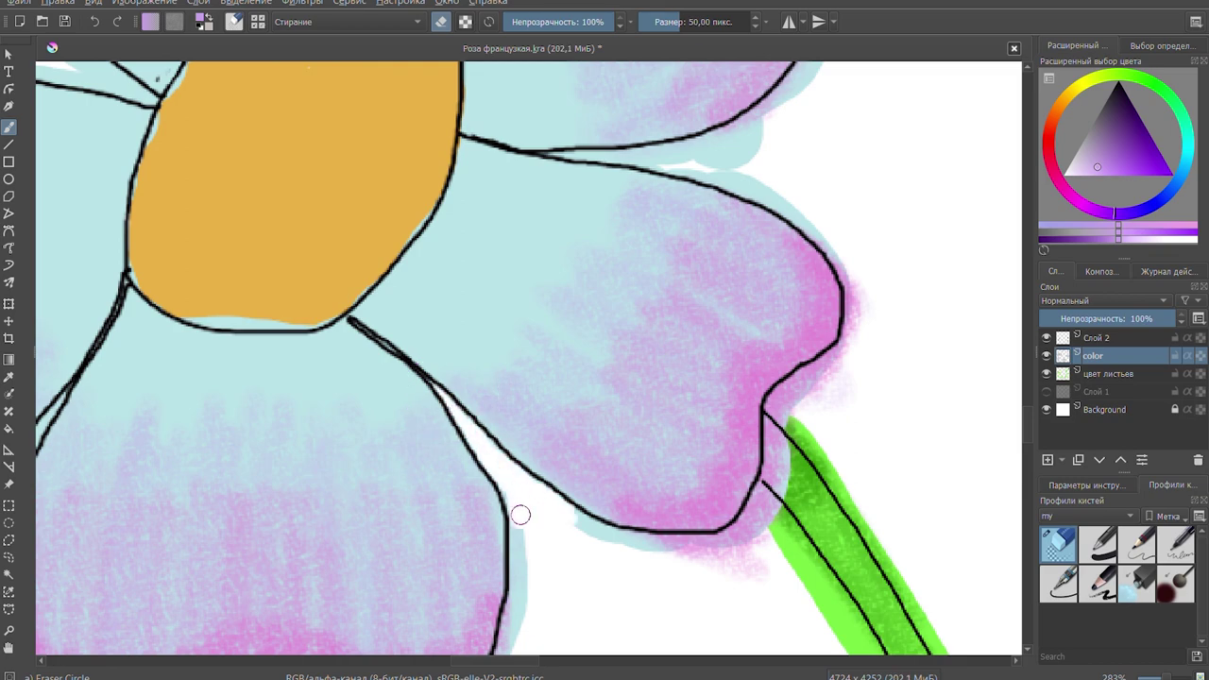
{"action": "left_click_drag", "start_coordinate": [720, 546], "coordinate": [826, 437]}
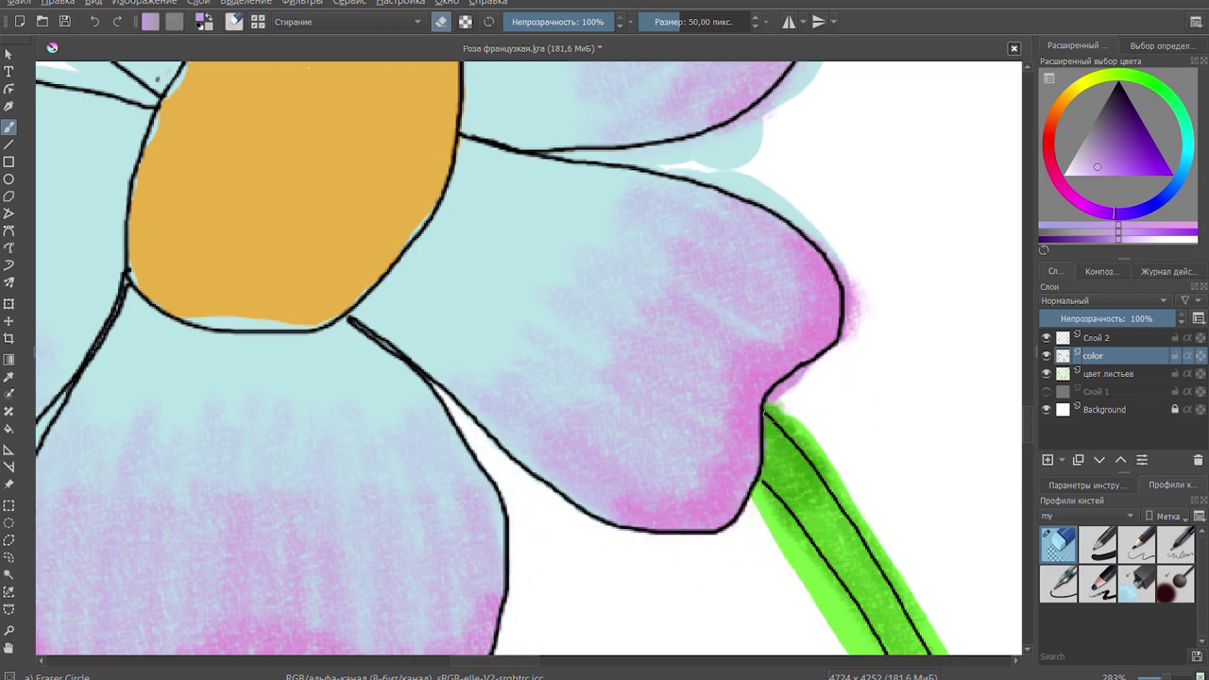
{"action": "scroll", "coordinate": [588, 357], "scroll_direction": "up", "scroll_amount": 5}
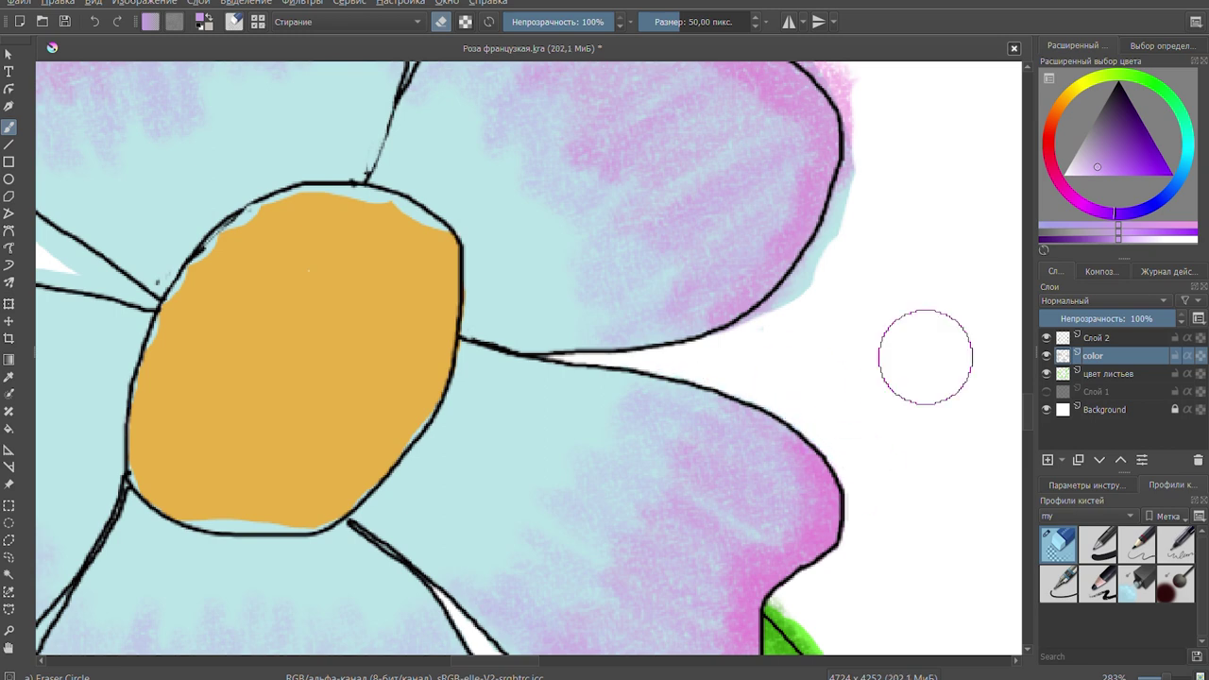
{"action": "scroll", "coordinate": [923, 356], "scroll_direction": "up", "scroll_amount": 5}
{"action": "scroll", "coordinate": [831, 425], "scroll_direction": "up", "scroll_amount": 4}
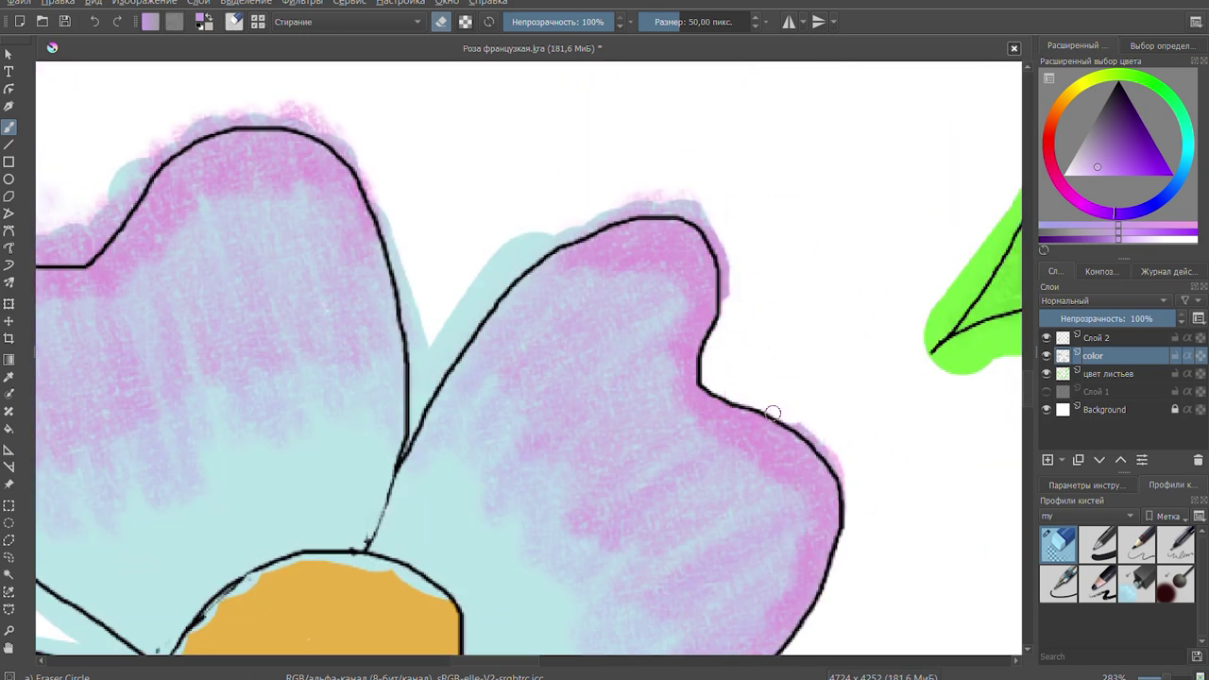
- Erase stray colour along the petal tops, centre and left outline, undoing one bad stroke
{"action": "mouse_move", "coordinate": [607, 216]}
{"action": "left_mouse_down"}
{"action": "mouse_move", "coordinate": [418, 371]}
{"action": "mouse_move", "coordinate": [553, 224]}
{"action": "left_mouse_up"}
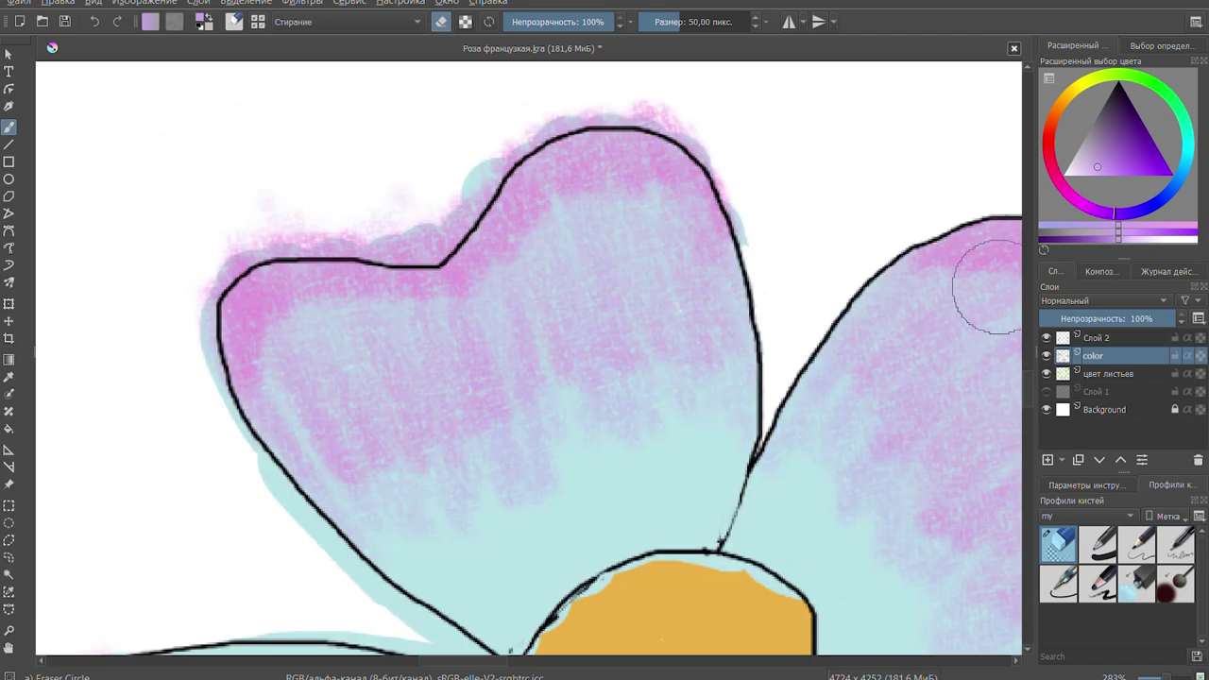
{"action": "left_click_drag", "start_coordinate": [646, 133], "coordinate": [233, 253]}
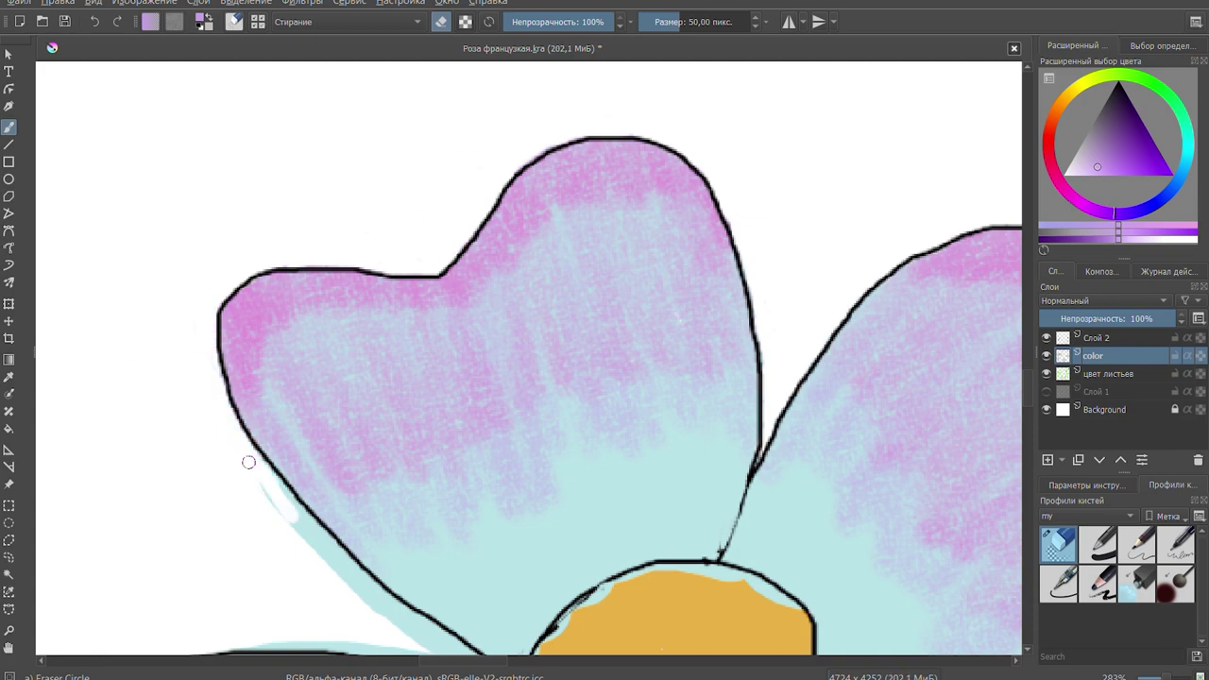
{"action": "left_click_drag", "start_coordinate": [505, 376], "coordinate": [454, 342]}
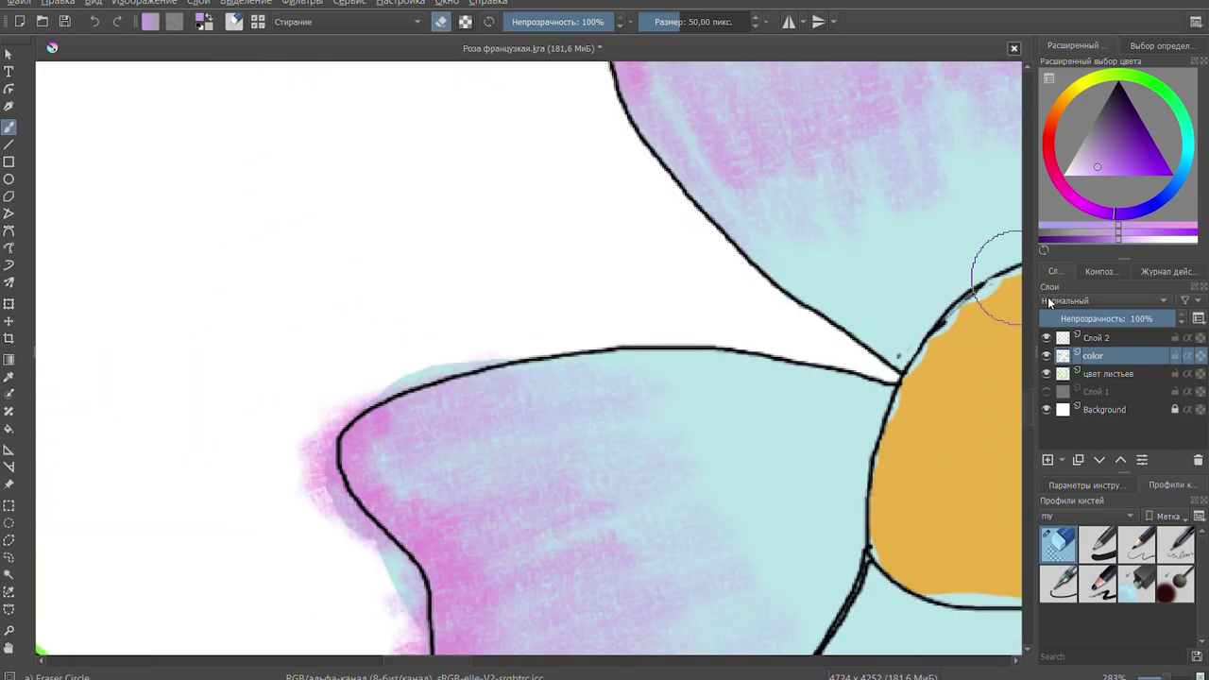
{"action": "mouse_move", "coordinate": [514, 137]}
{"action": "left_mouse_down"}
{"action": "mouse_move", "coordinate": [408, 144]}
{"action": "mouse_move", "coordinate": [359, 292]}
{"action": "mouse_move", "coordinate": [417, 548]}
{"action": "left_mouse_up"}
{"action": "key", "text": "ctrl+z"}
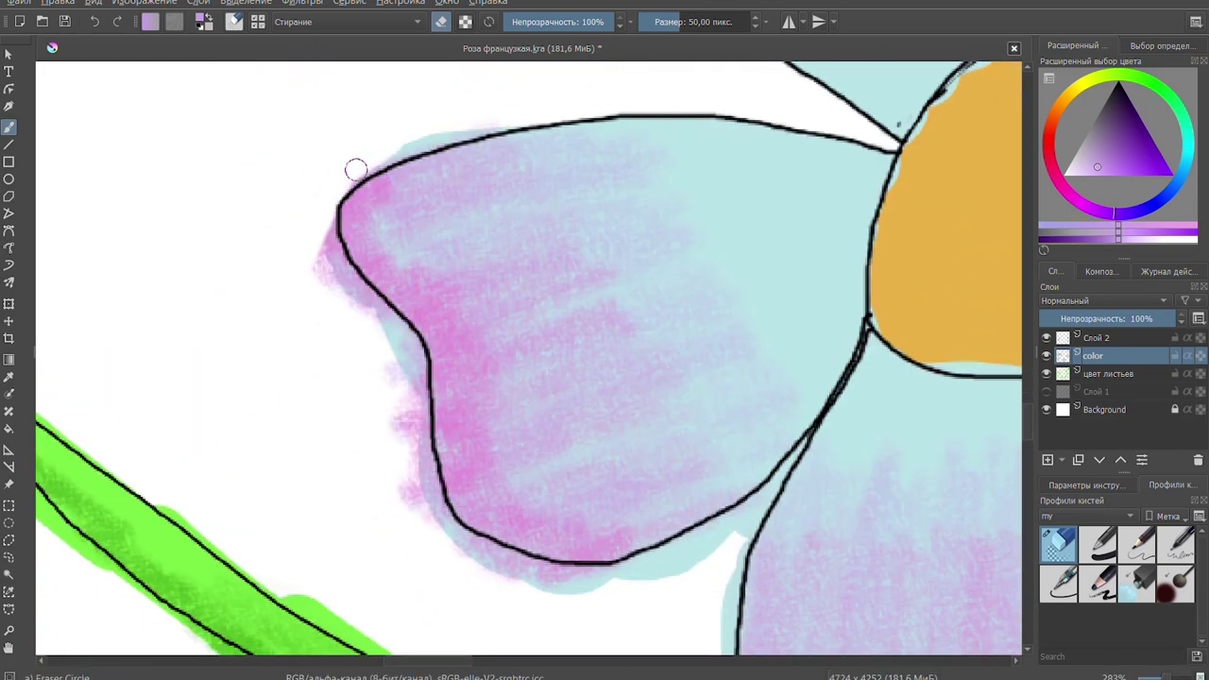
{"action": "left_click_drag", "start_coordinate": [325, 280], "coordinate": [387, 456]}
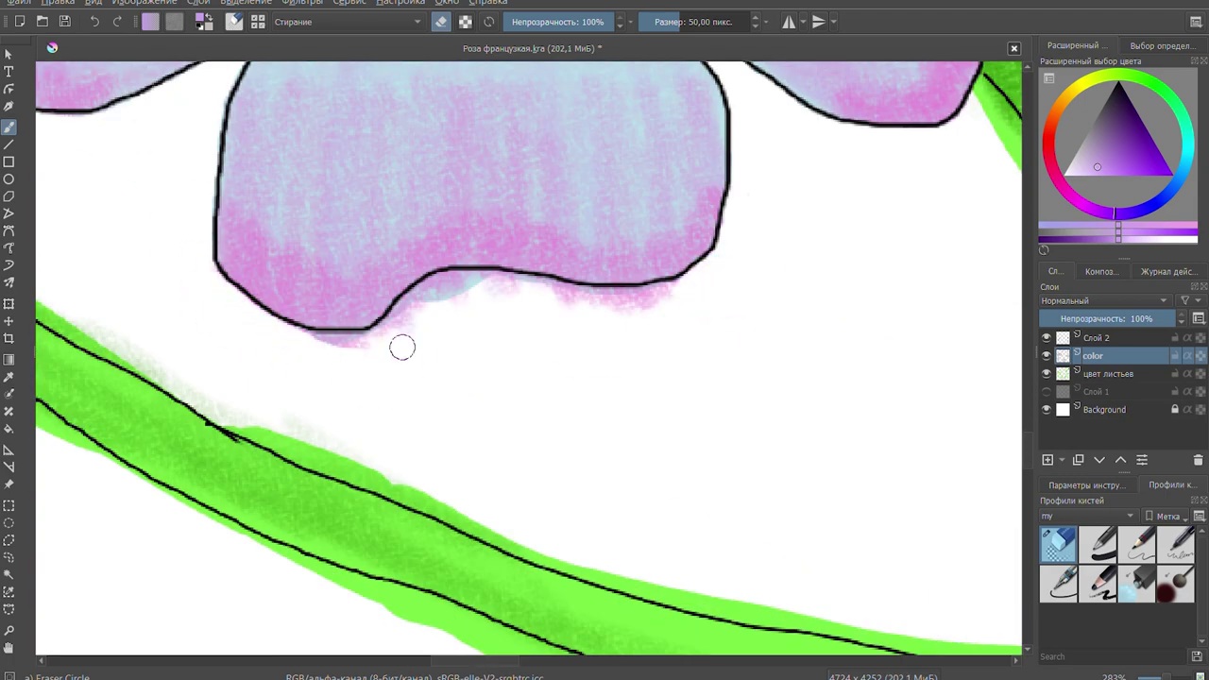
{"action": "left_click_drag", "start_coordinate": [401, 347], "coordinate": [384, 334]}
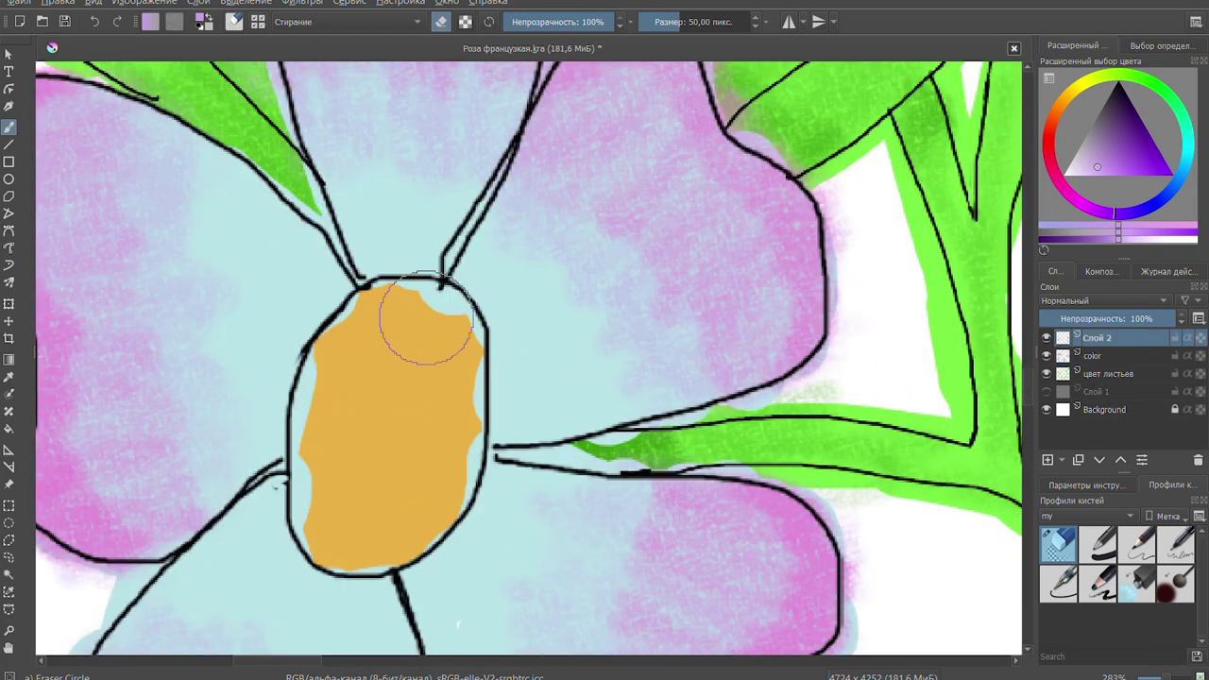
- Erase the pink fuzz outside the top petal outline on the color layer
{"action": "key", "text": "Page_Down"}
{"action": "key", "text": "plus"}
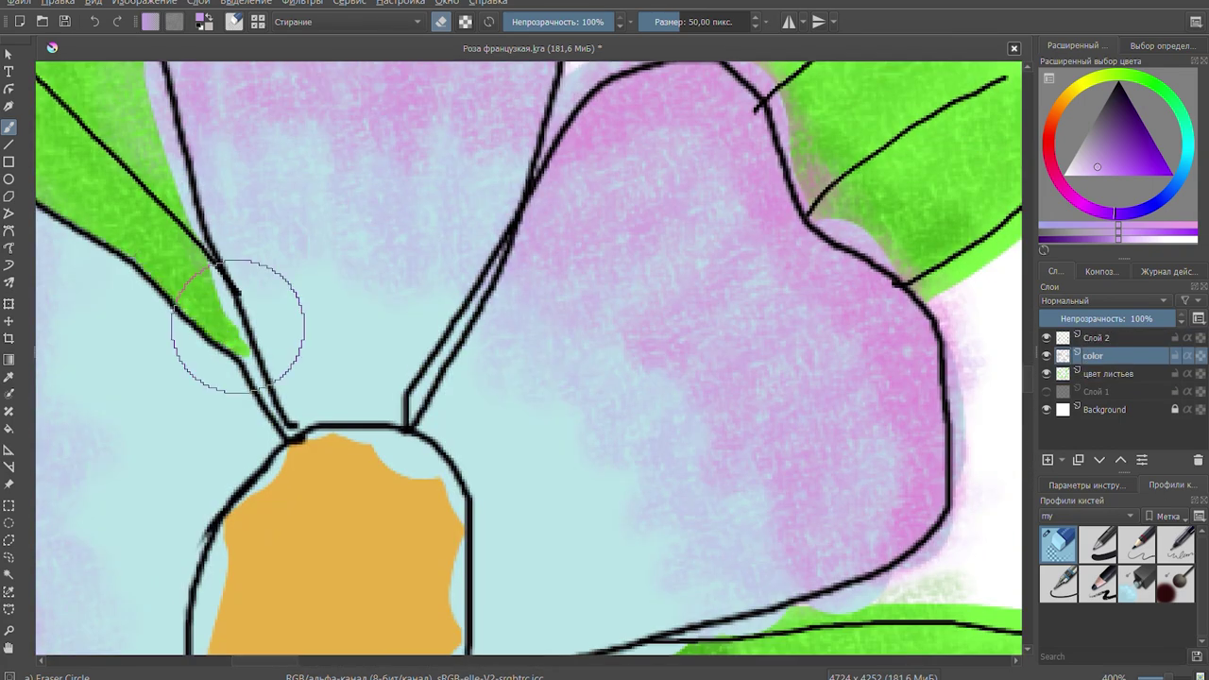
{"action": "scroll", "coordinate": [135, 453], "scroll_direction": "up", "scroll_amount": 5}
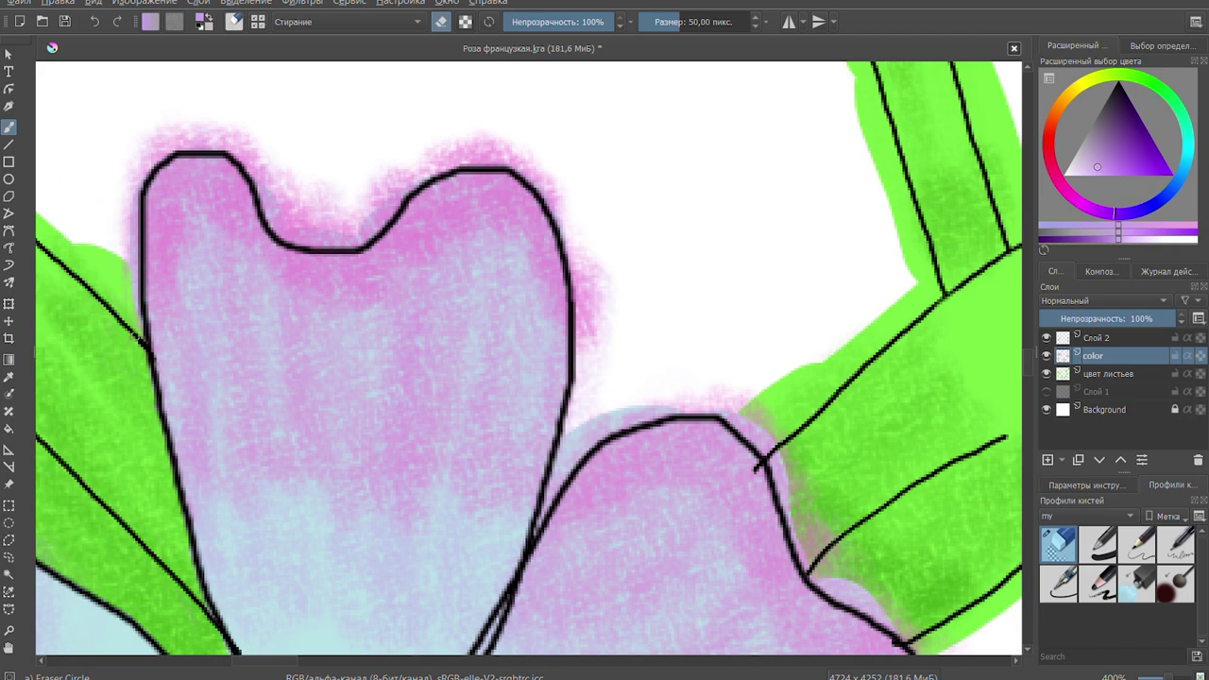
{"action": "mouse_move", "coordinate": [236, 134]}
{"action": "left_mouse_down"}
{"action": "mouse_move", "coordinate": [302, 221]}
{"action": "mouse_move", "coordinate": [345, 237]}
{"action": "mouse_move", "coordinate": [557, 199]}
{"action": "mouse_move", "coordinate": [575, 294]}
{"action": "left_mouse_up"}
{"action": "scroll", "coordinate": [576, 293], "scroll_direction": "down", "scroll_amount": 2}
{"action": "key", "text": "Page_Up"}
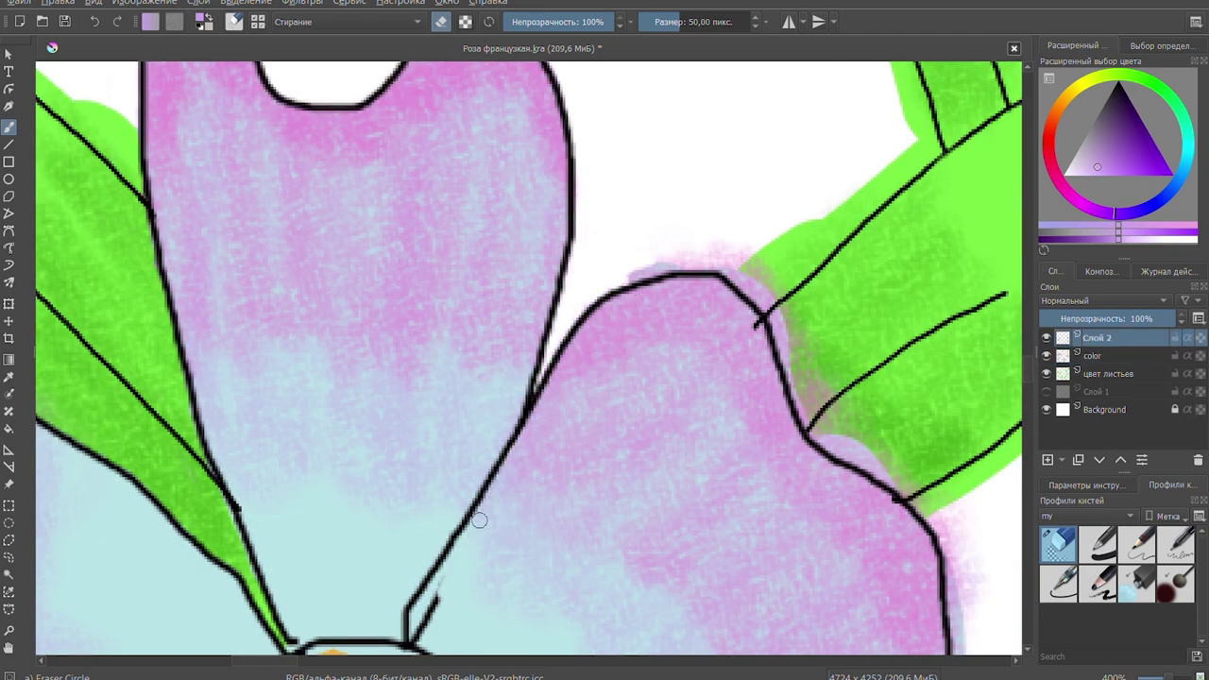
{"action": "key", "text": "Page_Down"}
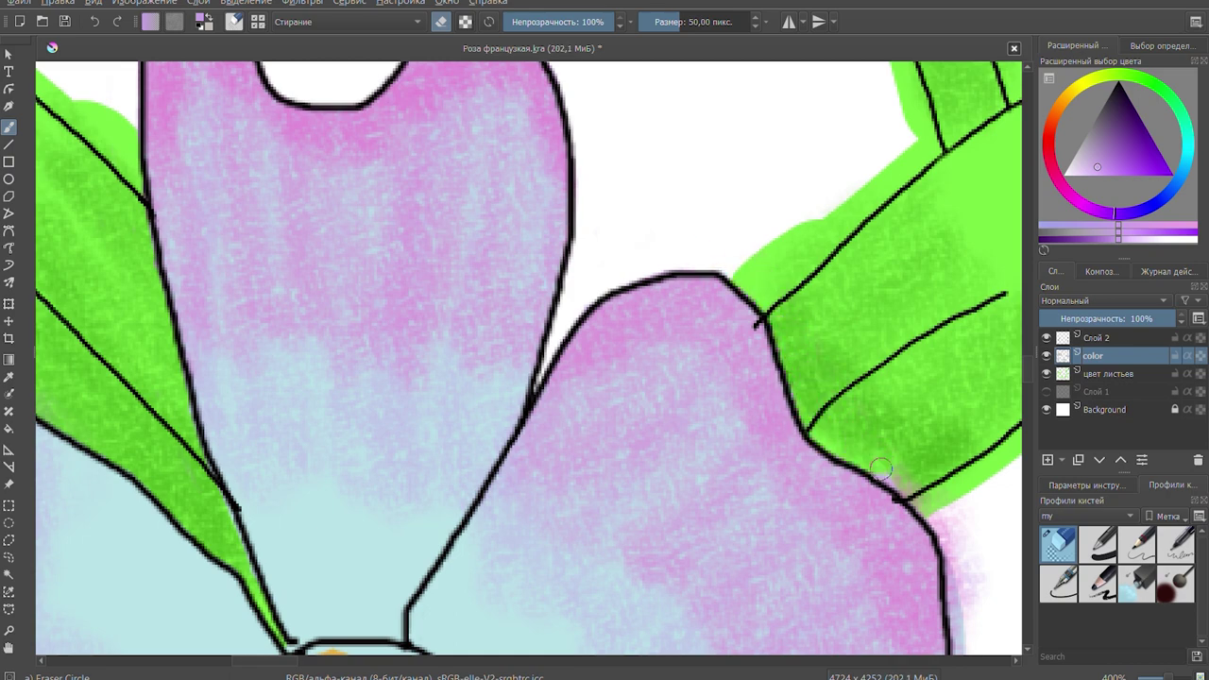
{"action": "scroll", "coordinate": [866, 321], "scroll_direction": "down", "scroll_amount": 3}
{"action": "scroll", "coordinate": [898, 283], "scroll_direction": "down", "scroll_amount": 3}
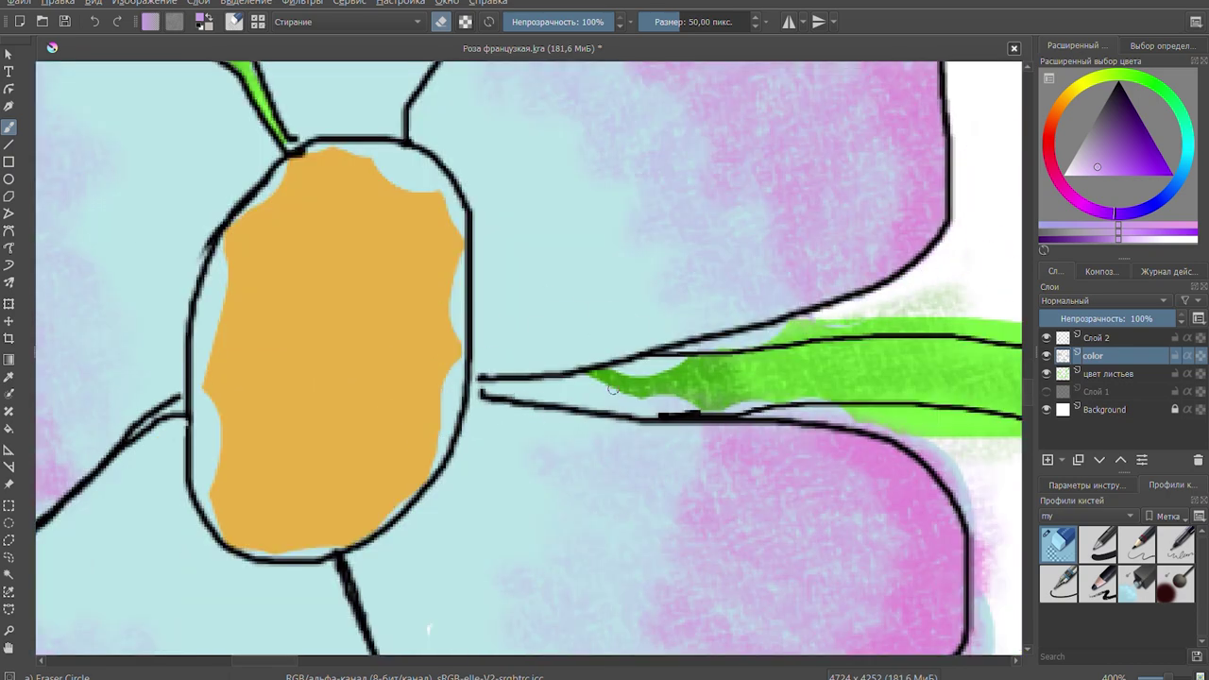
- Paint green along the thin leaf stem with a few strokes
{"action": "left_click_drag", "start_coordinate": [612, 389], "coordinate": [801, 398]}
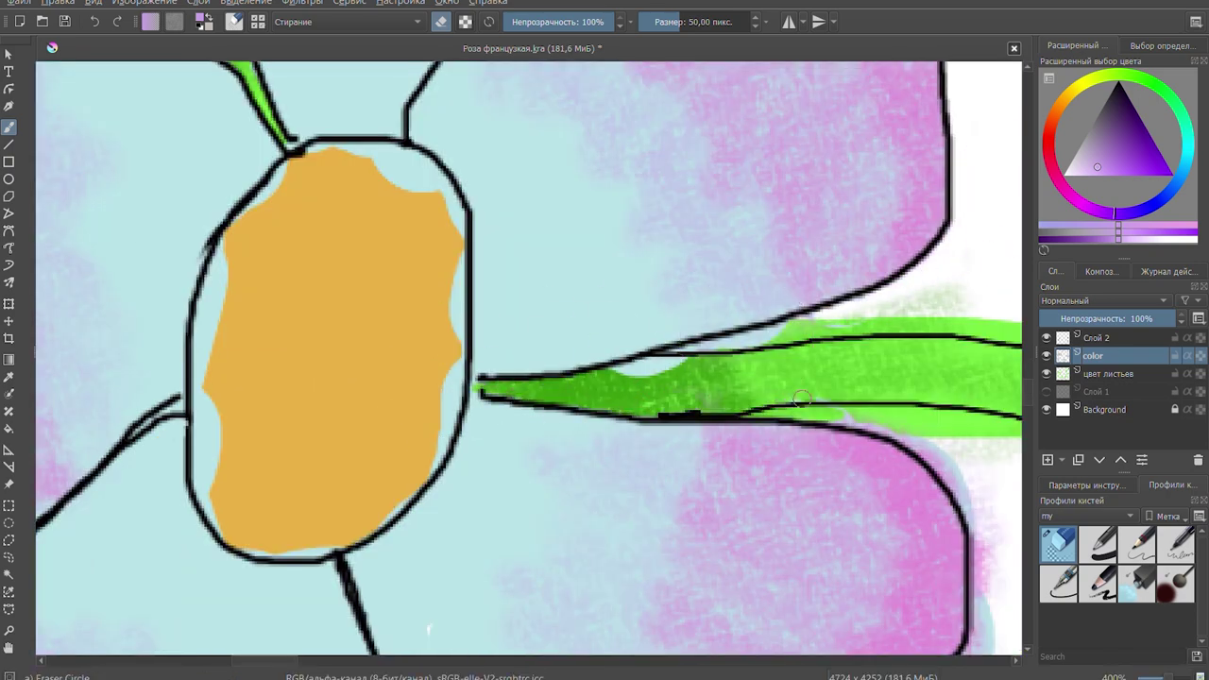
{"action": "scroll", "coordinate": [732, 344], "scroll_direction": "right", "scroll_amount": 3}
{"action": "scroll", "coordinate": [476, 157], "scroll_direction": "right", "scroll_amount": 3}
{"action": "scroll", "coordinate": [476, 157], "scroll_direction": "down", "scroll_amount": 3}
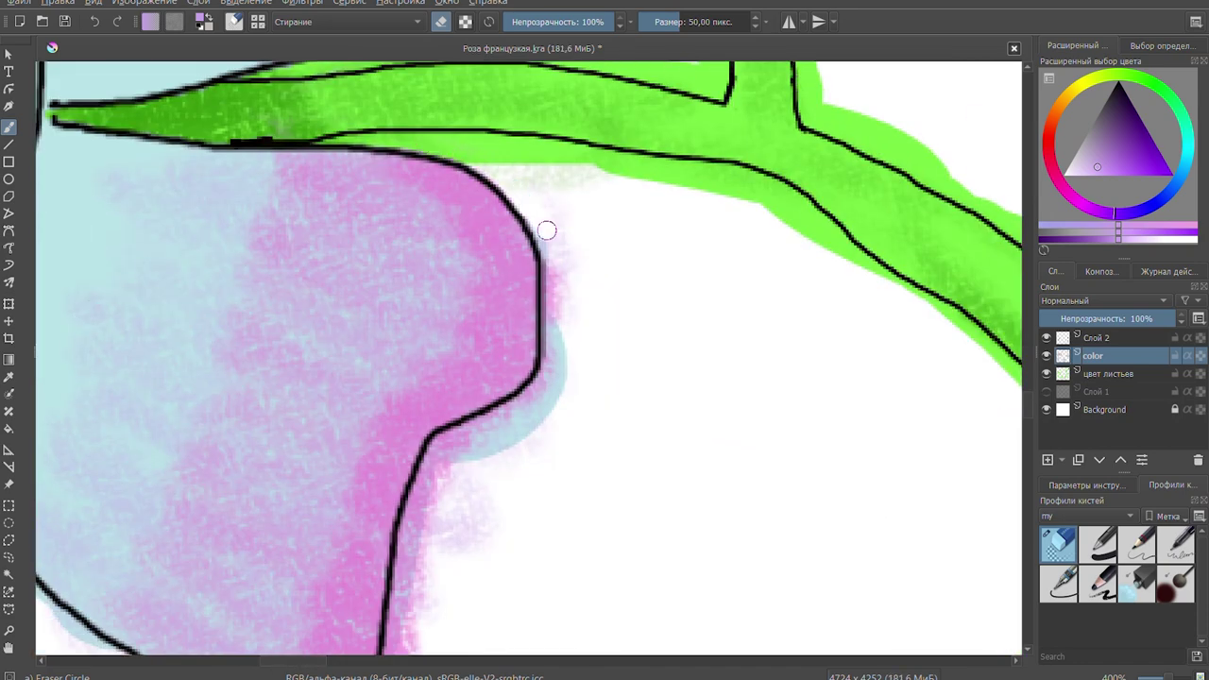
{"action": "left_click_drag", "start_coordinate": [547, 230], "coordinate": [451, 520]}
{"action": "scroll", "coordinate": [451, 520], "scroll_direction": "down", "scroll_amount": 3}
{"action": "left_click_drag", "start_coordinate": [453, 245], "coordinate": [369, 537]}
{"action": "scroll", "coordinate": [369, 537], "scroll_direction": "left", "scroll_amount": 3}
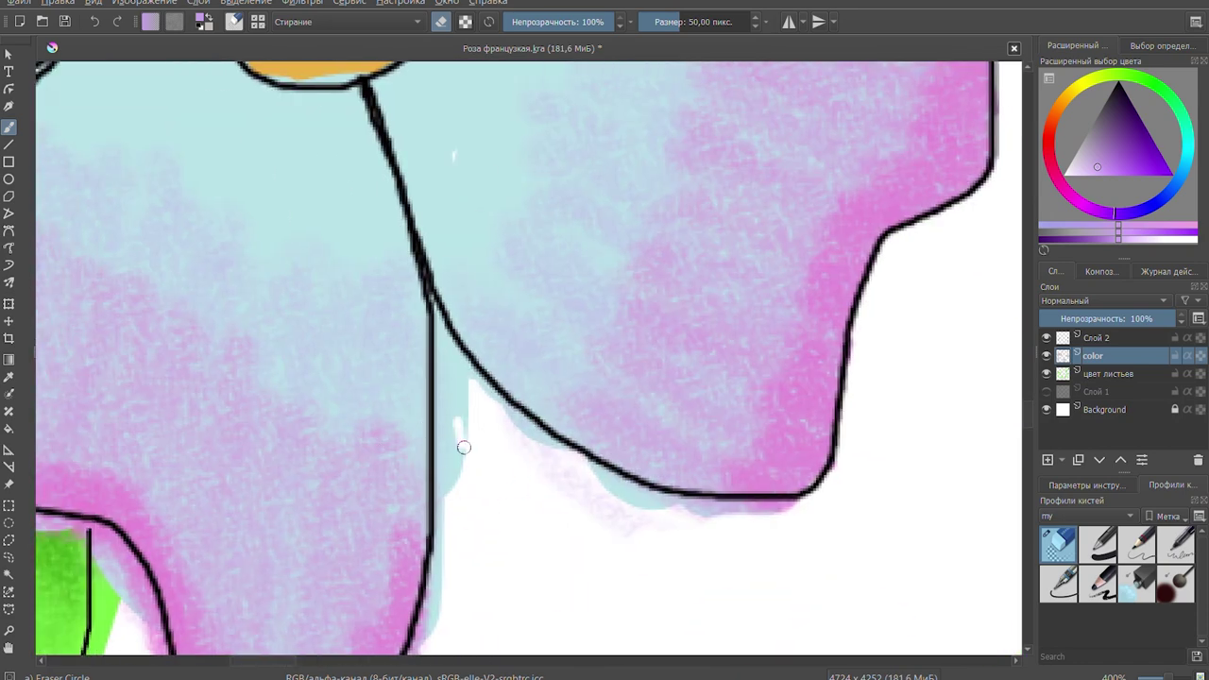
{"action": "left_click_drag", "start_coordinate": [464, 447], "coordinate": [558, 462]}
{"action": "scroll", "coordinate": [1032, 431], "scroll_direction": "down", "scroll_amount": 5}
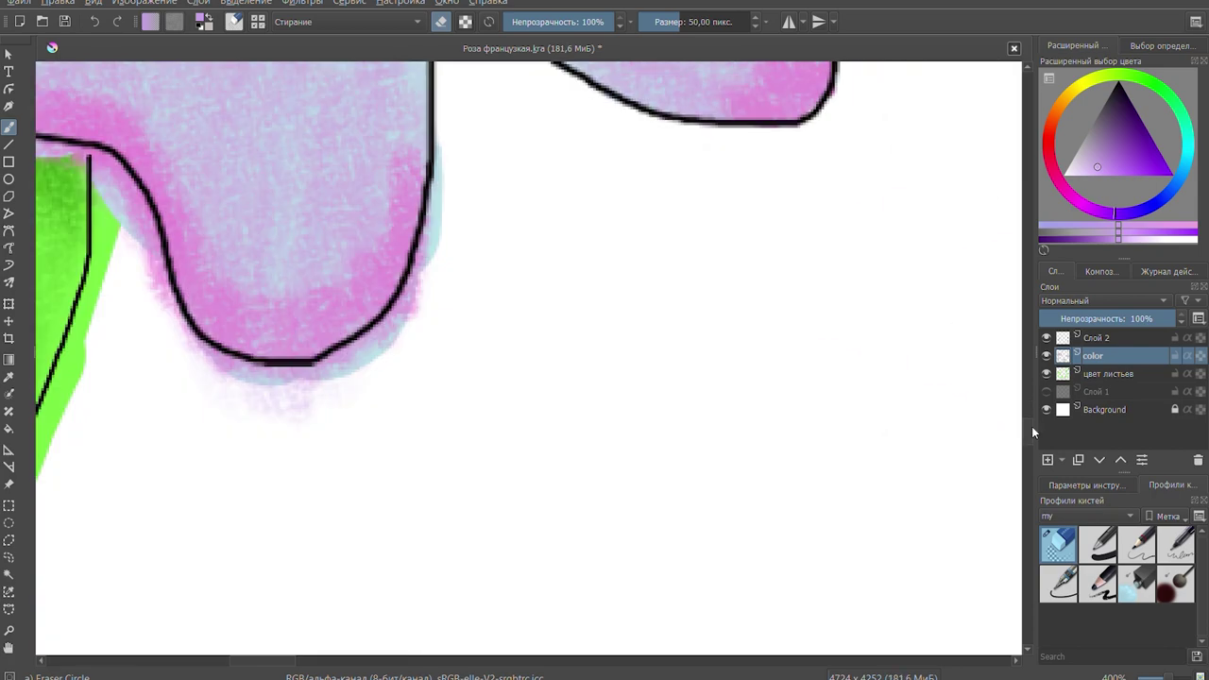
{"action": "scroll", "coordinate": [850, 529], "scroll_direction": "up", "scroll_amount": 1}
{"action": "scroll", "coordinate": [674, 626], "scroll_direction": "left", "scroll_amount": 5}
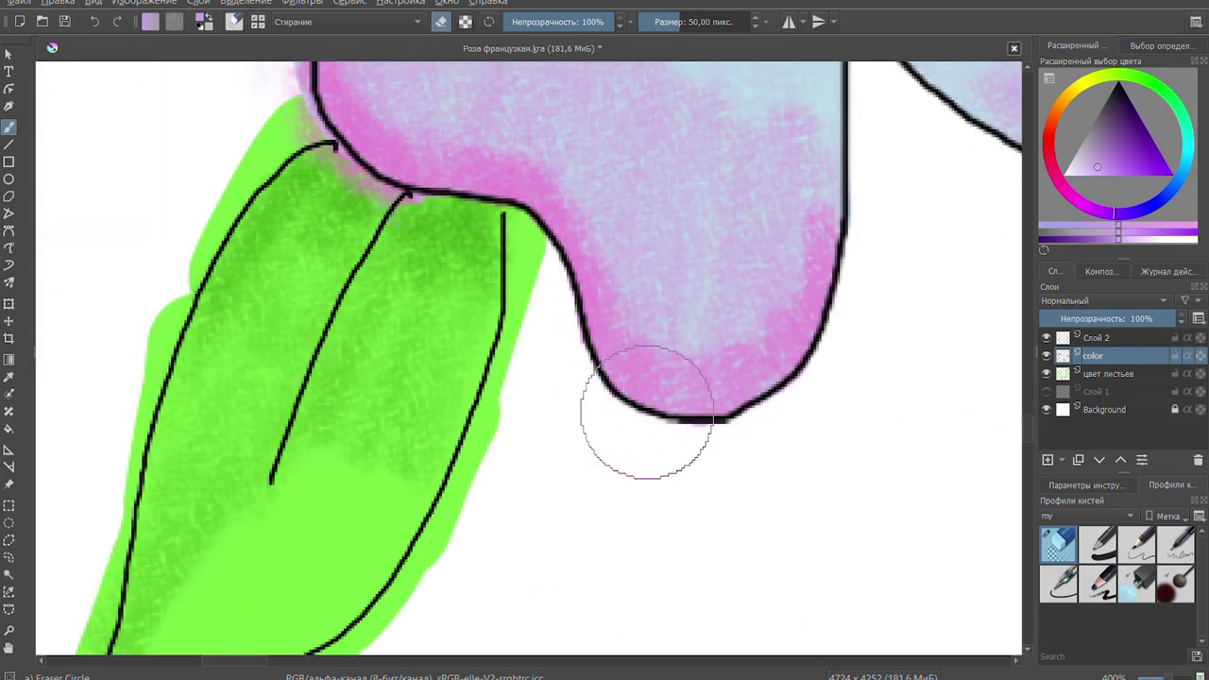
{"action": "scroll", "coordinate": [647, 411], "scroll_direction": "up", "scroll_amount": 4}
{"action": "scroll", "coordinate": [242, 344], "scroll_direction": "up", "scroll_amount": 4}
- Erase colour along the left petal outline, below the lower petal and between right-hand petals
{"action": "key", "text": "Page_Up"}
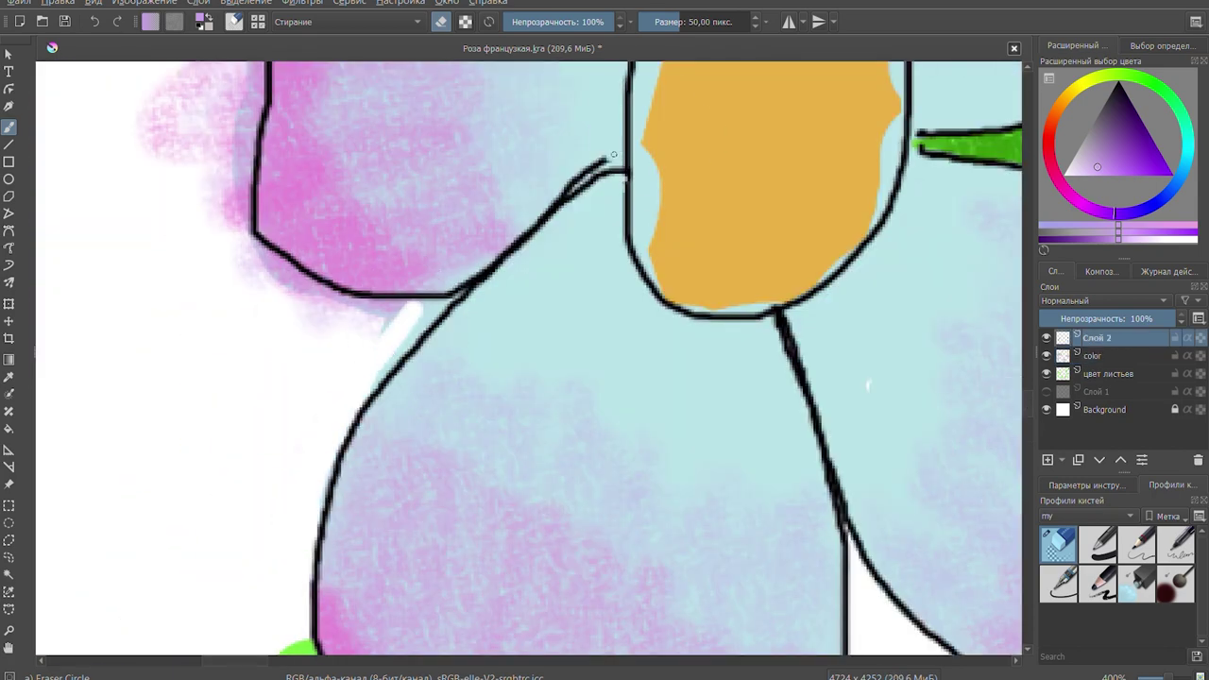
{"action": "key", "text": "Page_Down"}
{"action": "scroll", "coordinate": [397, 318], "scroll_direction": "up", "scroll_amount": 3}
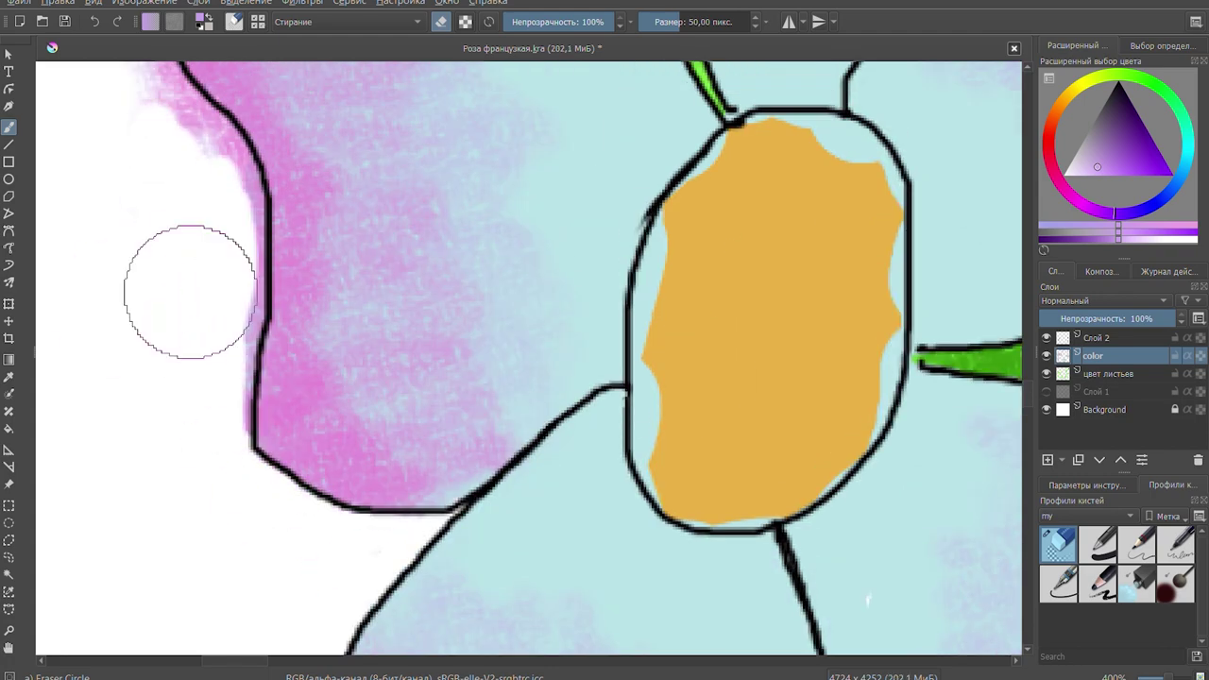
{"action": "scroll", "coordinate": [98, 305], "scroll_direction": "down", "scroll_amount": 2}
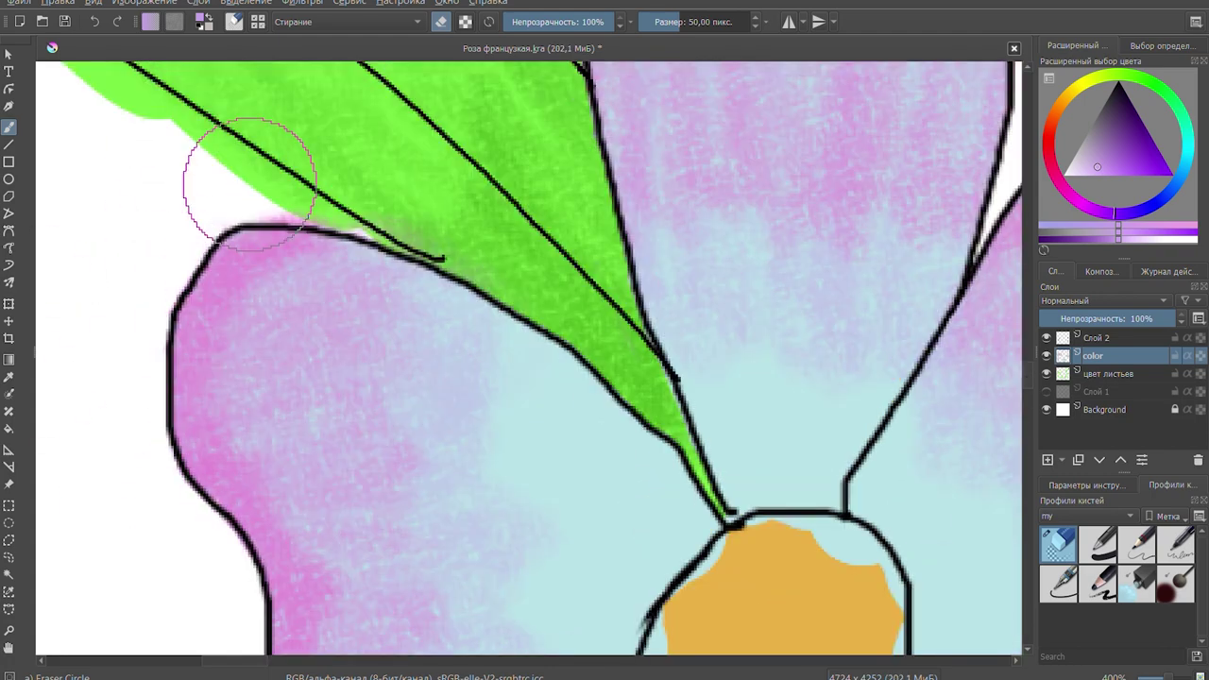
{"action": "scroll", "coordinate": [248, 172], "scroll_direction": "down", "scroll_amount": 2}
{"action": "scroll", "coordinate": [350, 567], "scroll_direction": "up", "scroll_amount": 3}
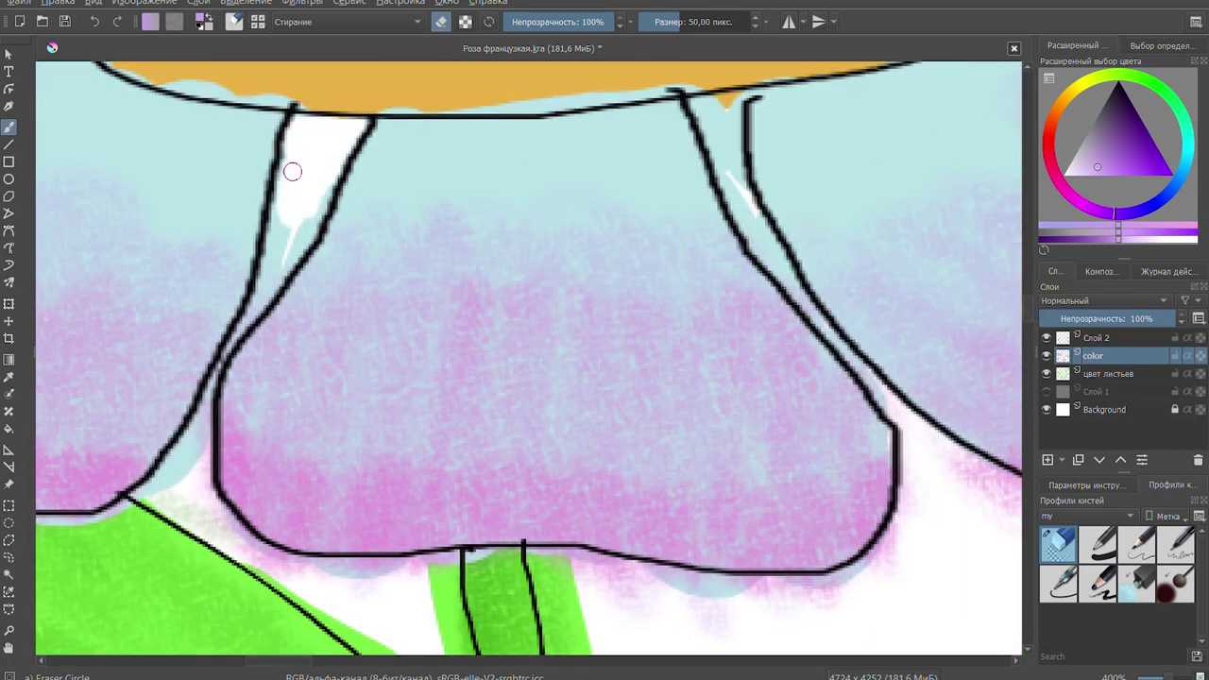
{"action": "left_click_drag", "start_coordinate": [291, 167], "coordinate": [201, 433]}
{"action": "mouse_move", "coordinate": [182, 526]}
{"action": "left_mouse_down"}
{"action": "mouse_move", "coordinate": [383, 585]}
{"action": "mouse_move", "coordinate": [332, 592]}
{"action": "left_mouse_up"}
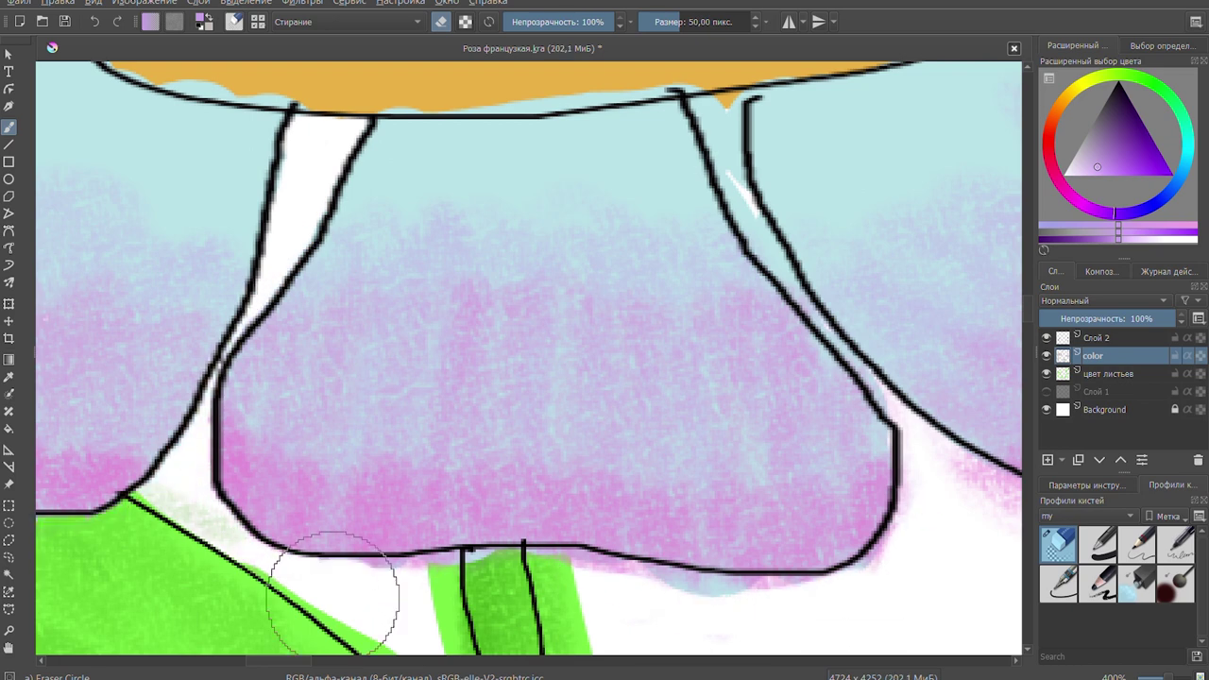
{"action": "left_click_drag", "start_coordinate": [717, 118], "coordinate": [746, 194]}
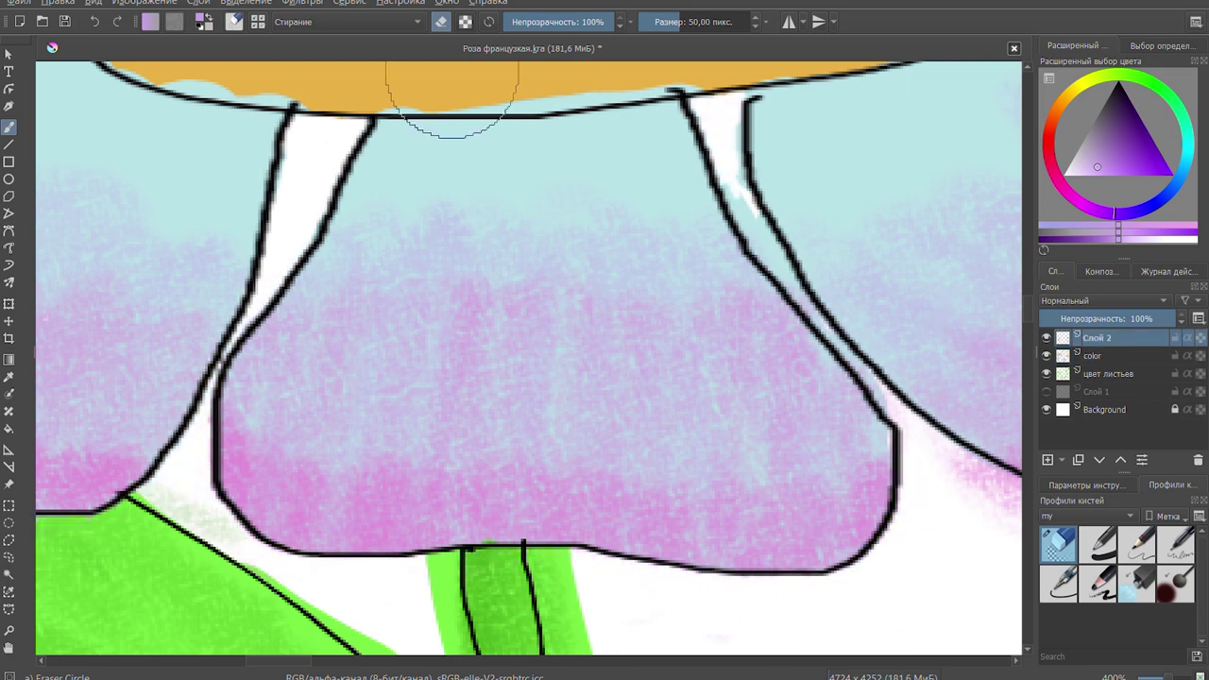
{"action": "mouse_move", "coordinate": [704, 99]}
{"action": "left_mouse_down"}
{"action": "mouse_move", "coordinate": [831, 312]}
{"action": "mouse_move", "coordinate": [1001, 481]}
{"action": "mouse_move", "coordinate": [658, 378]}
{"action": "mouse_move", "coordinate": [128, 492]}
{"action": "left_mouse_up"}
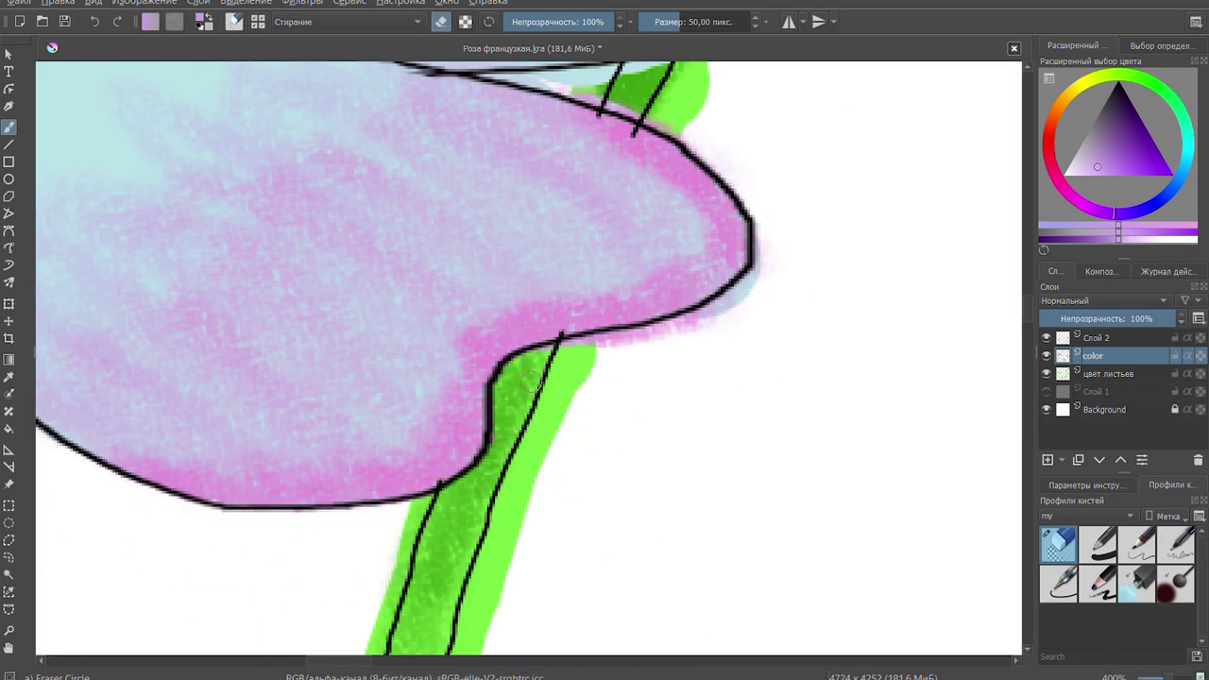
- Erase green paint beside the petal notch and enlarge the eraser to 44.10 px
{"action": "scroll", "coordinate": [850, 255], "scroll_direction": "up", "scroll_amount": 5}
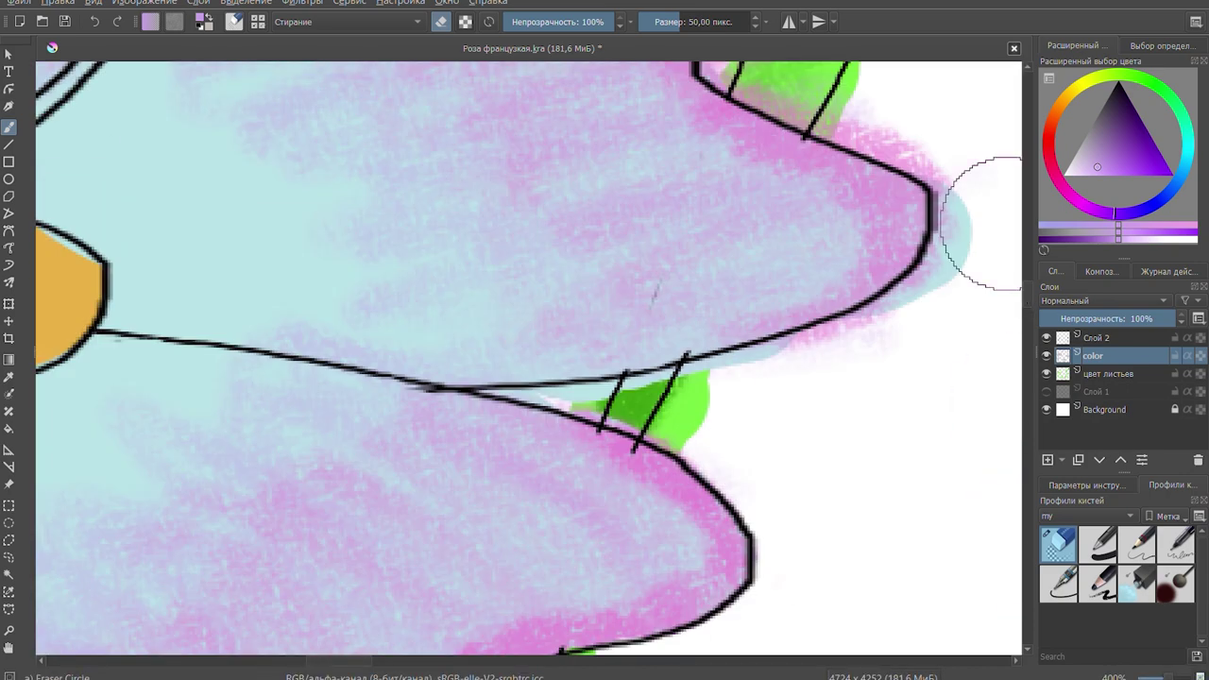
{"action": "key", "text": "Page_Up"}
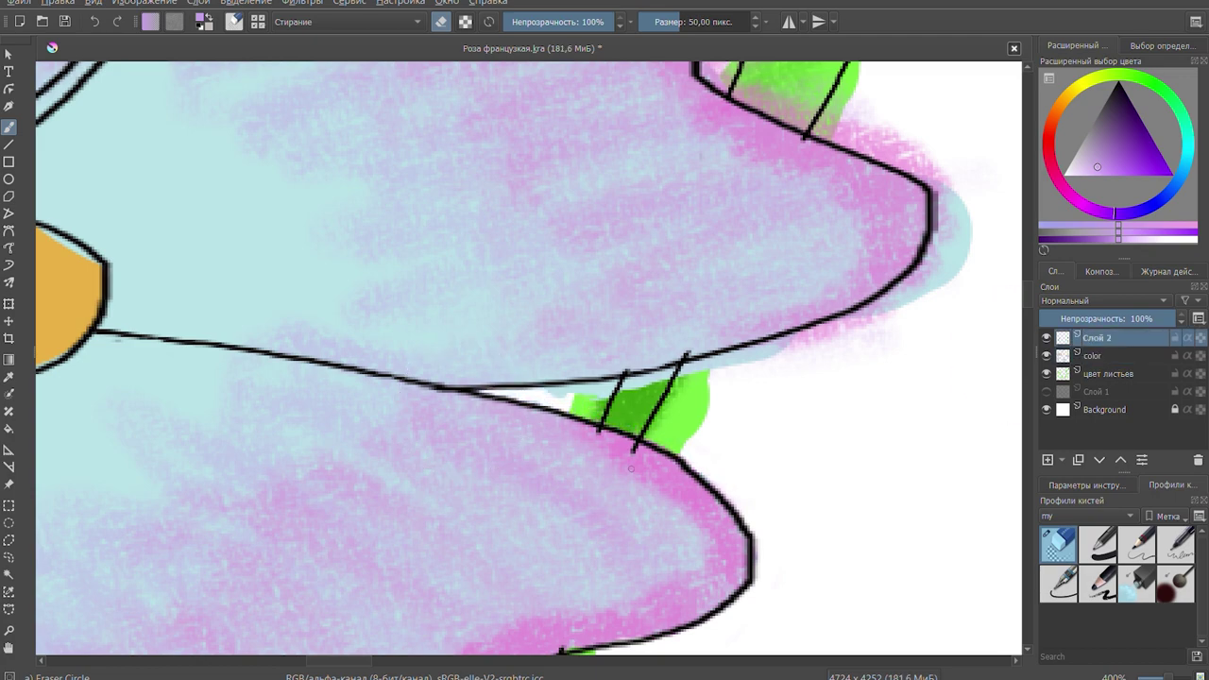
{"action": "key", "text": "Page_Down"}
{"action": "scroll", "coordinate": [803, 377], "scroll_direction": "up", "scroll_amount": 3}
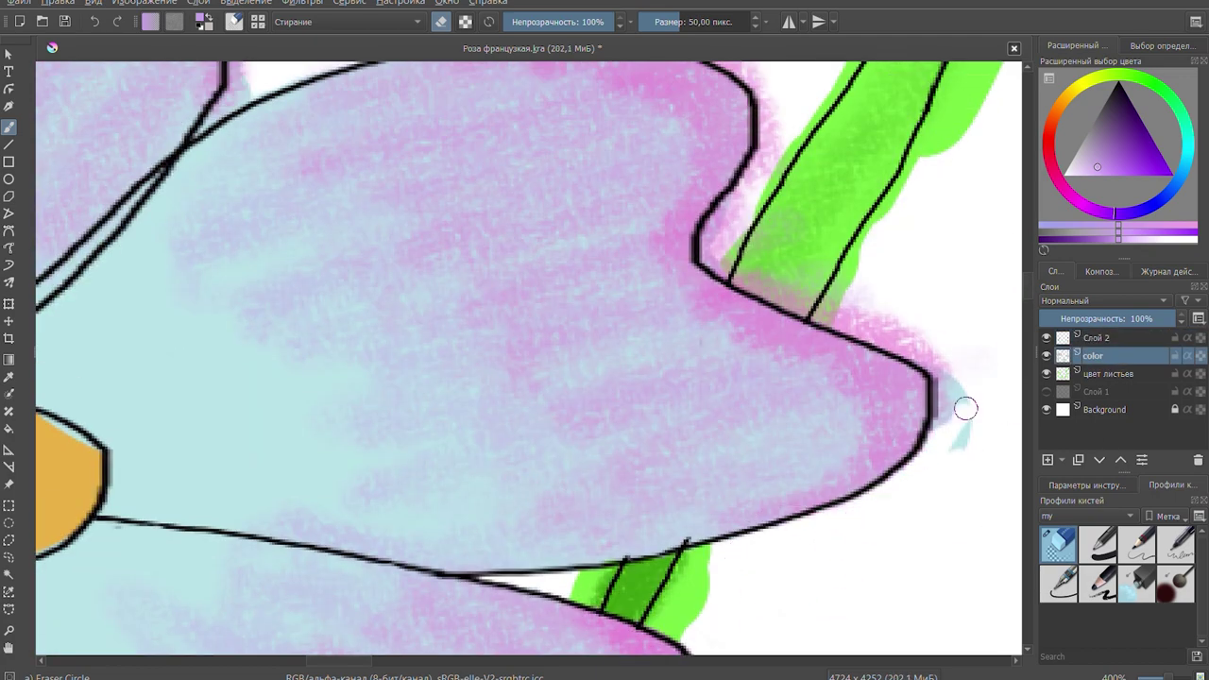
{"action": "scroll", "coordinate": [888, 368], "scroll_direction": "up", "scroll_amount": 3}
{"action": "mouse_move", "coordinate": [809, 327]}
{"action": "left_mouse_down"}
{"action": "mouse_move", "coordinate": [755, 351]}
{"action": "mouse_move", "coordinate": [877, 539]}
{"action": "left_mouse_up"}
{"action": "scroll", "coordinate": [343, 626], "scroll_direction": "up", "scroll_amount": 1}
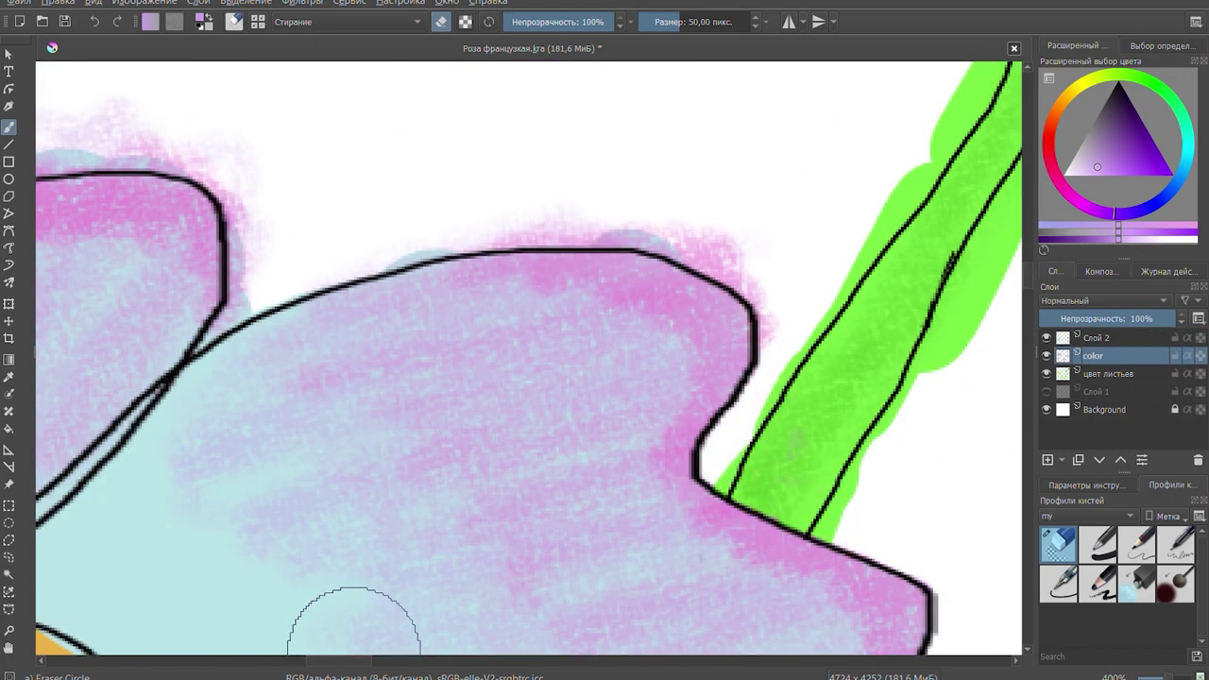
{"action": "scroll", "coordinate": [908, 302], "scroll_direction": "left", "scroll_amount": 2}
{"action": "key", "text": "Page_Up"}
{"action": "scroll", "coordinate": [321, 567], "scroll_direction": "left", "scroll_amount": 2}
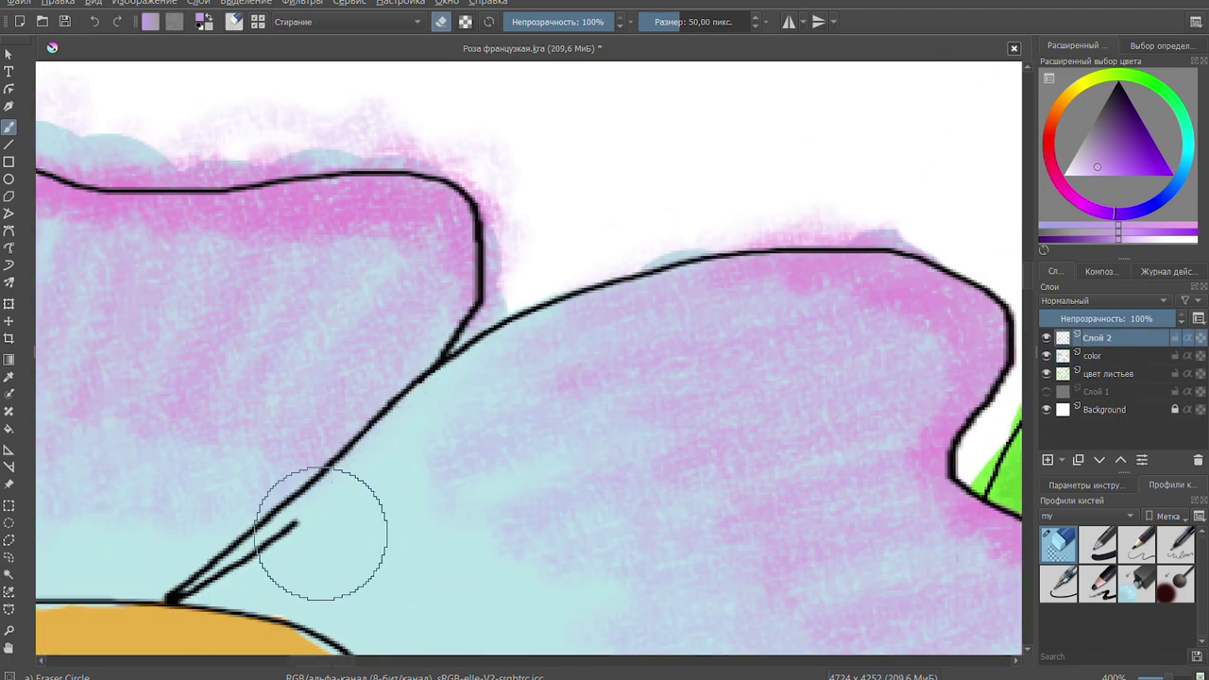
{"action": "key", "text": "Page_Down"}
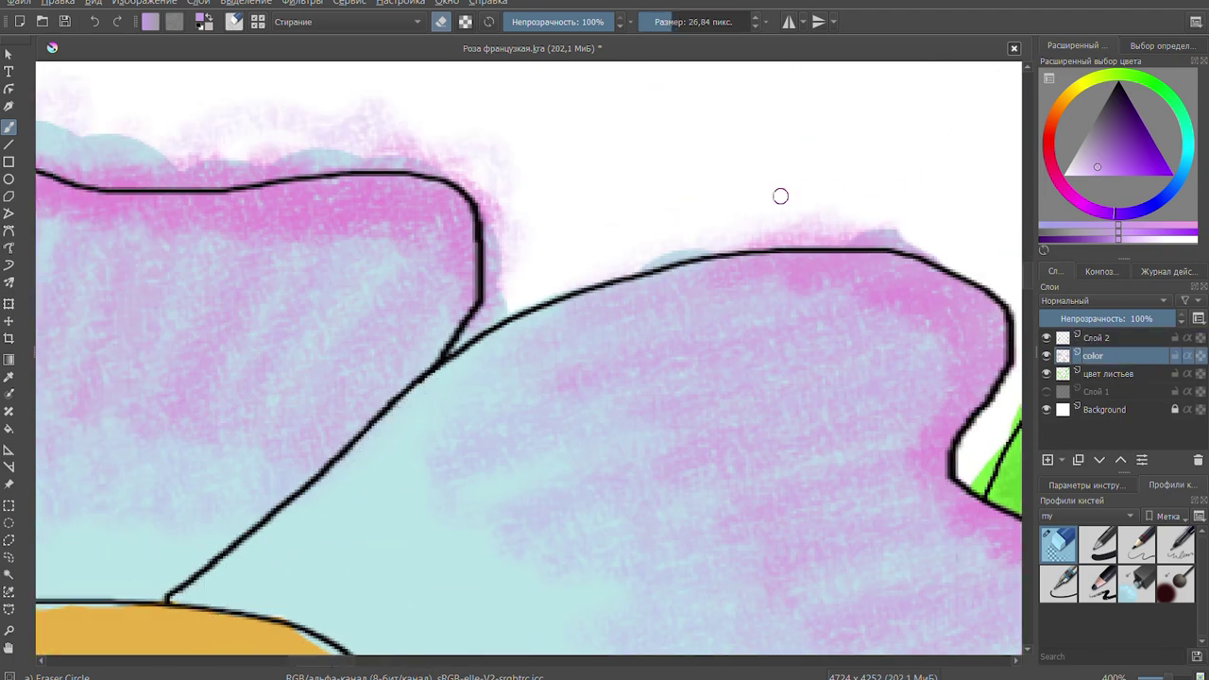
{"action": "left_click_drag", "start_coordinate": [679, 29], "coordinate": [690, 29]}
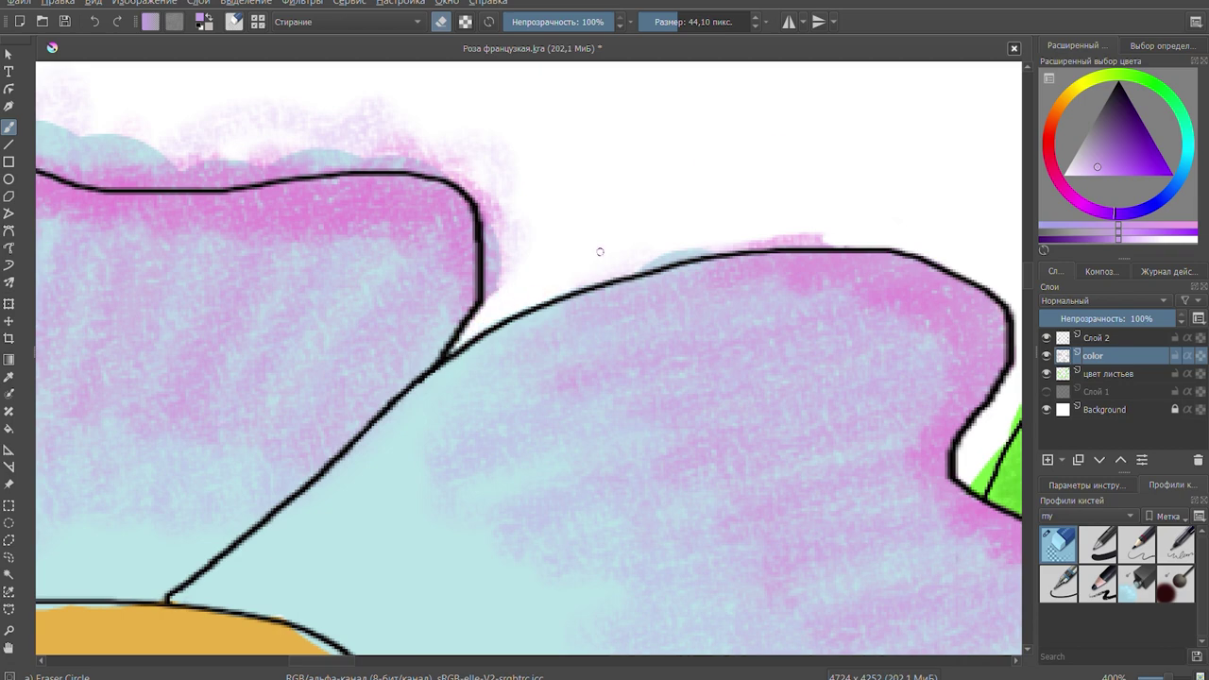
- Erase the pink haze along and above the petal's top outline with the 44 px eraser
{"action": "left_click_drag", "start_coordinate": [788, 243], "coordinate": [501, 236]}
{"action": "scroll", "coordinate": [356, 648], "scroll_direction": "left", "scroll_amount": 8}
{"action": "mouse_move", "coordinate": [188, 127]}
{"action": "left_mouse_down"}
{"action": "mouse_move", "coordinate": [615, 227]}
{"action": "mouse_move", "coordinate": [935, 255]}
{"action": "left_mouse_up"}
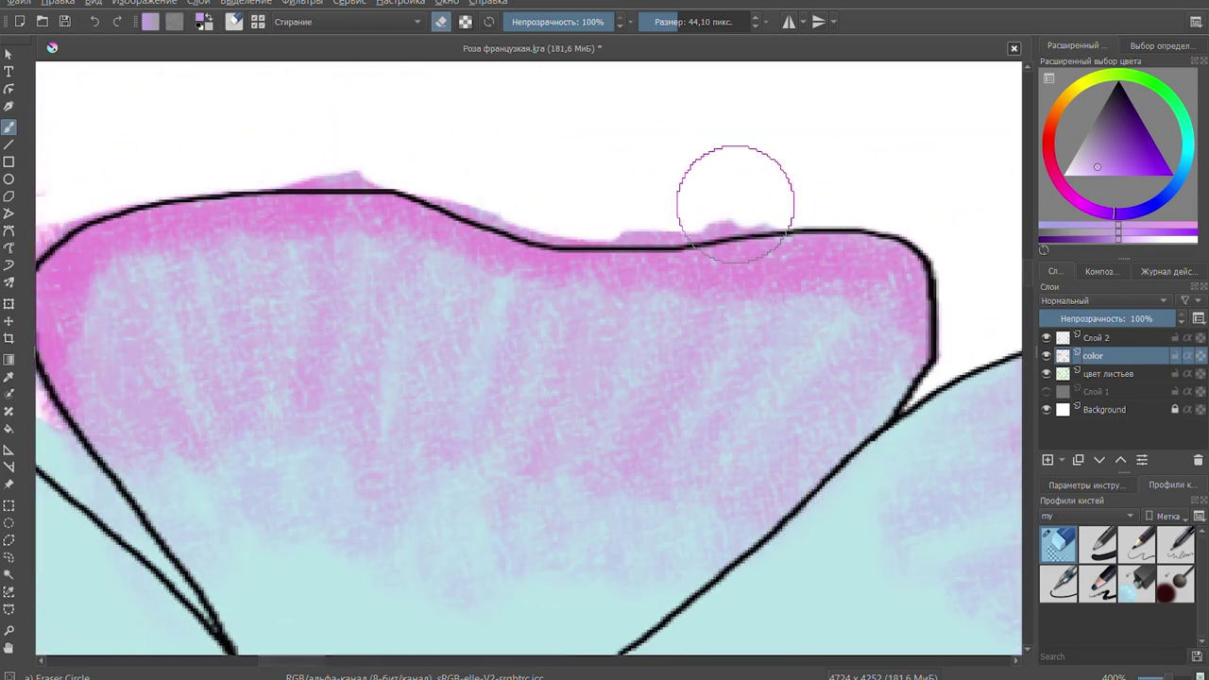
{"action": "mouse_move", "coordinate": [734, 194]}
{"action": "left_mouse_down"}
{"action": "mouse_move", "coordinate": [670, 237]}
{"action": "mouse_move", "coordinate": [519, 230]}
{"action": "left_mouse_up"}
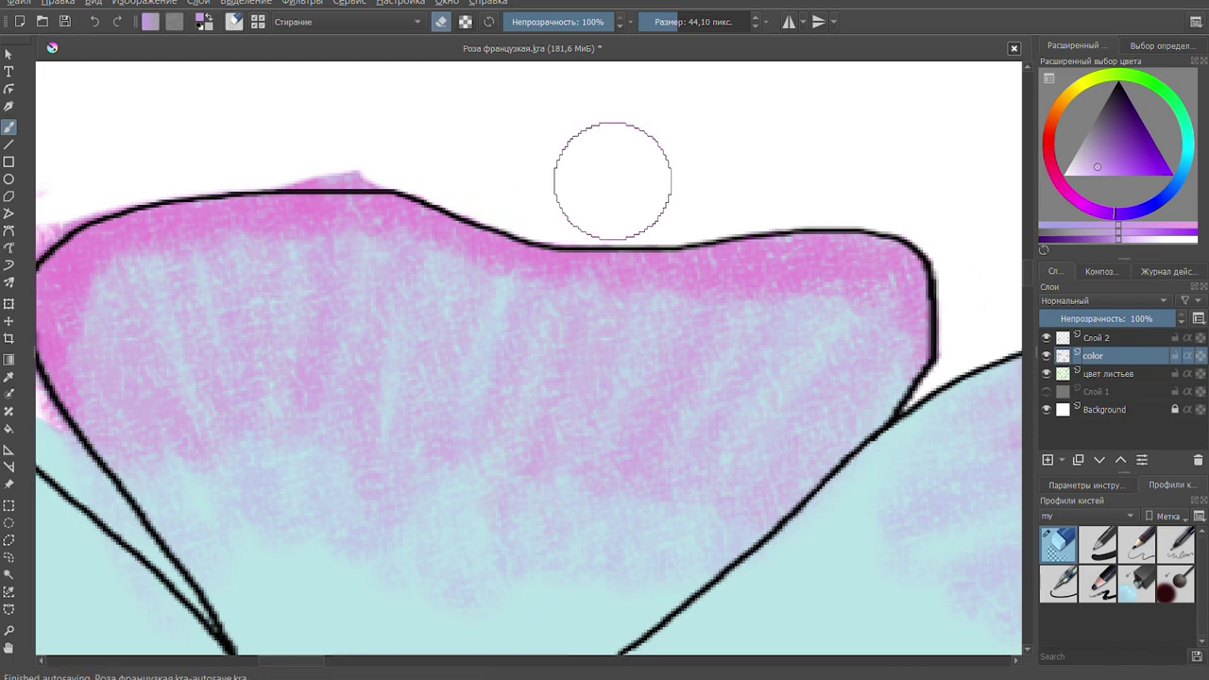
{"action": "left_click_drag", "start_coordinate": [302, 180], "coordinate": [328, 178]}
- Scroll around the drawing to review the cleaned petal edges
{"action": "scroll", "coordinate": [300, 666], "scroll_direction": "left", "scroll_amount": 8}
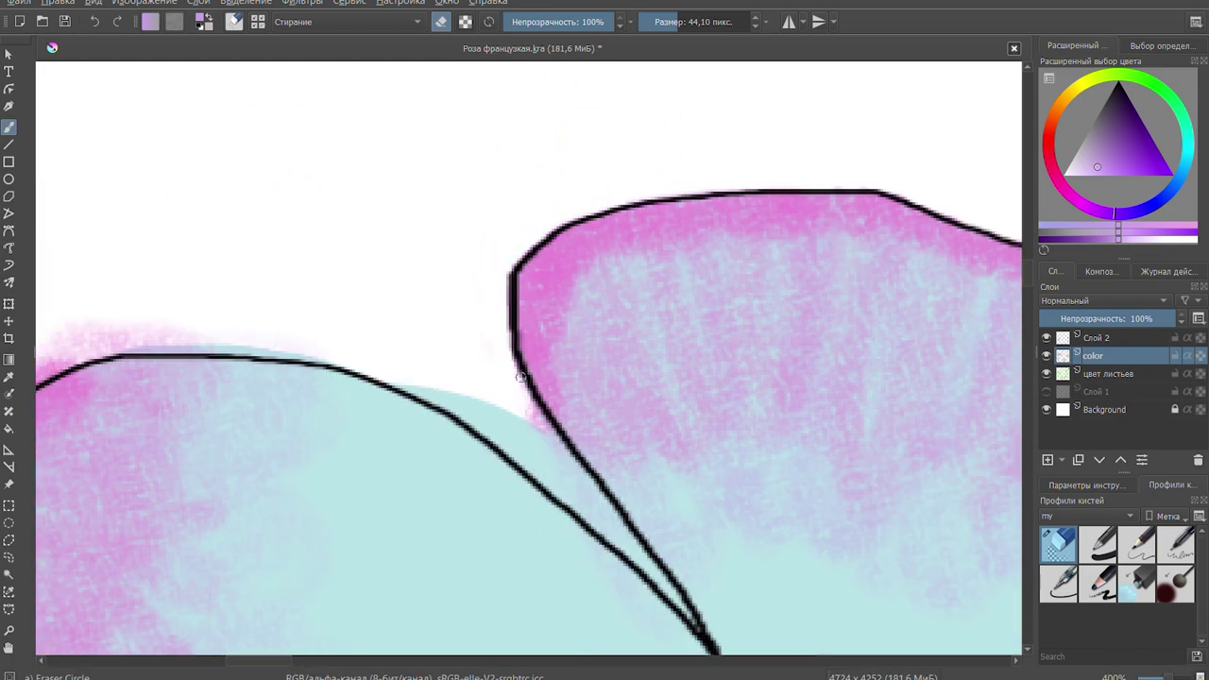
{"action": "scroll", "coordinate": [403, 383], "scroll_direction": "left", "scroll_amount": 7}
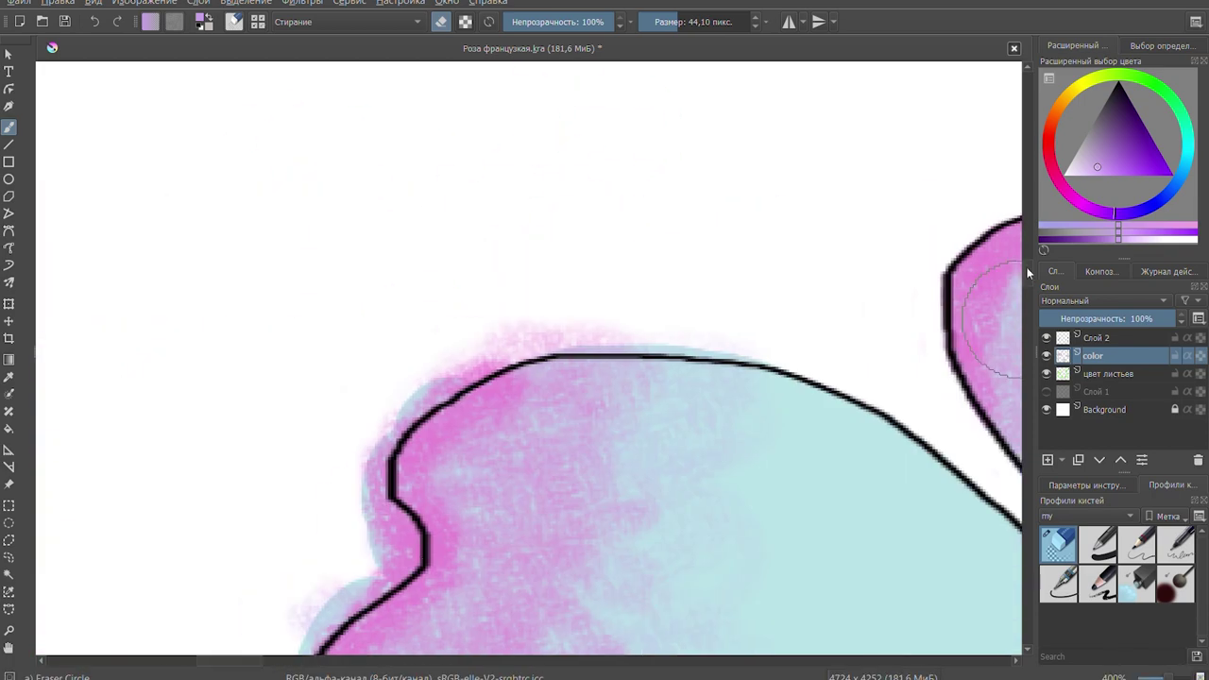
{"action": "scroll", "coordinate": [418, 148], "scroll_direction": "down", "scroll_amount": 3}
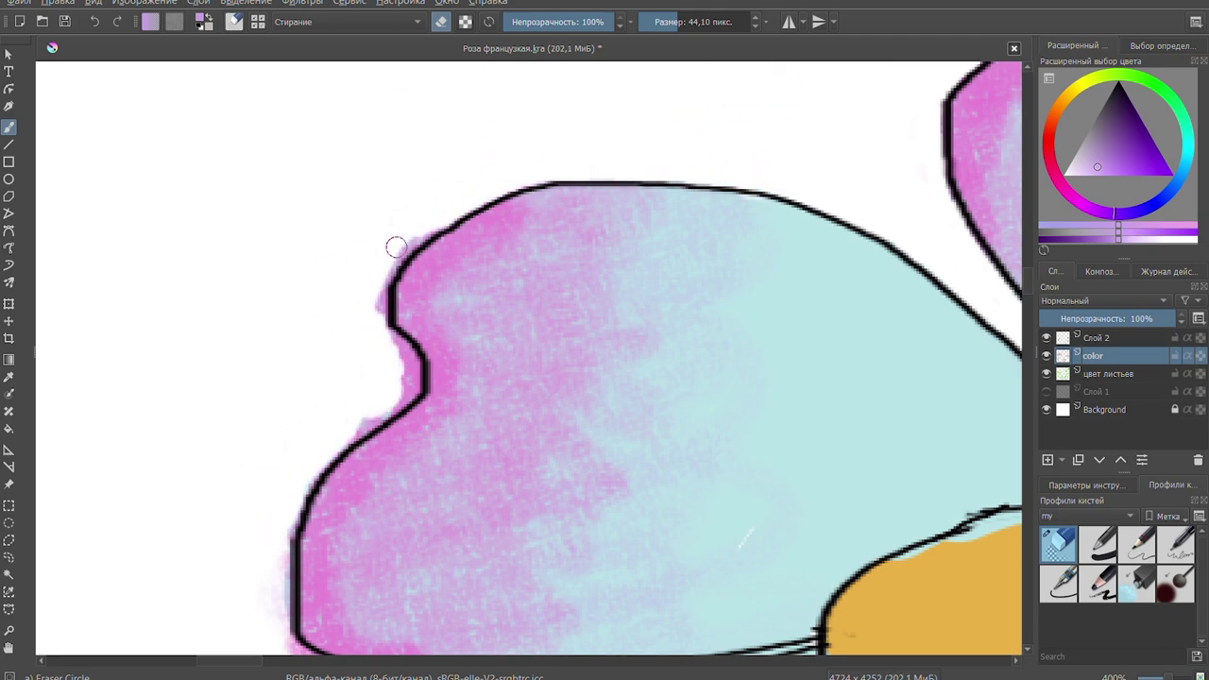
{"action": "scroll", "coordinate": [540, 364], "scroll_direction": "down", "scroll_amount": 6}
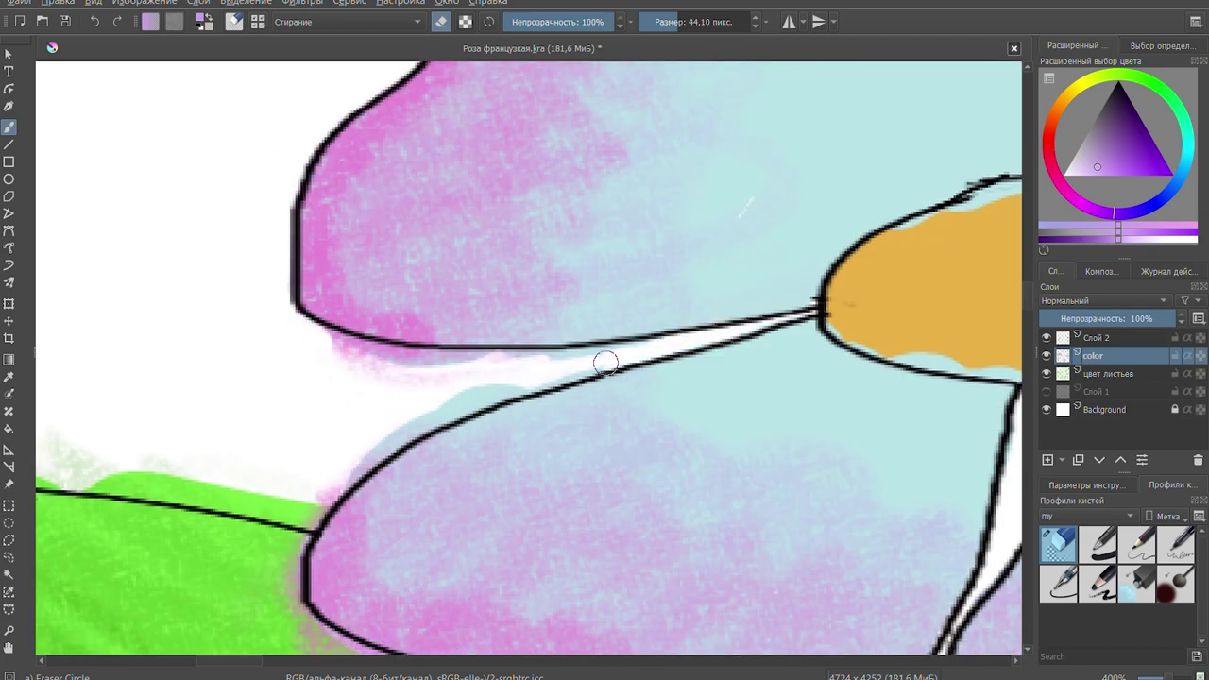
{"action": "scroll", "coordinate": [296, 639], "scroll_direction": "down", "scroll_amount": 6}
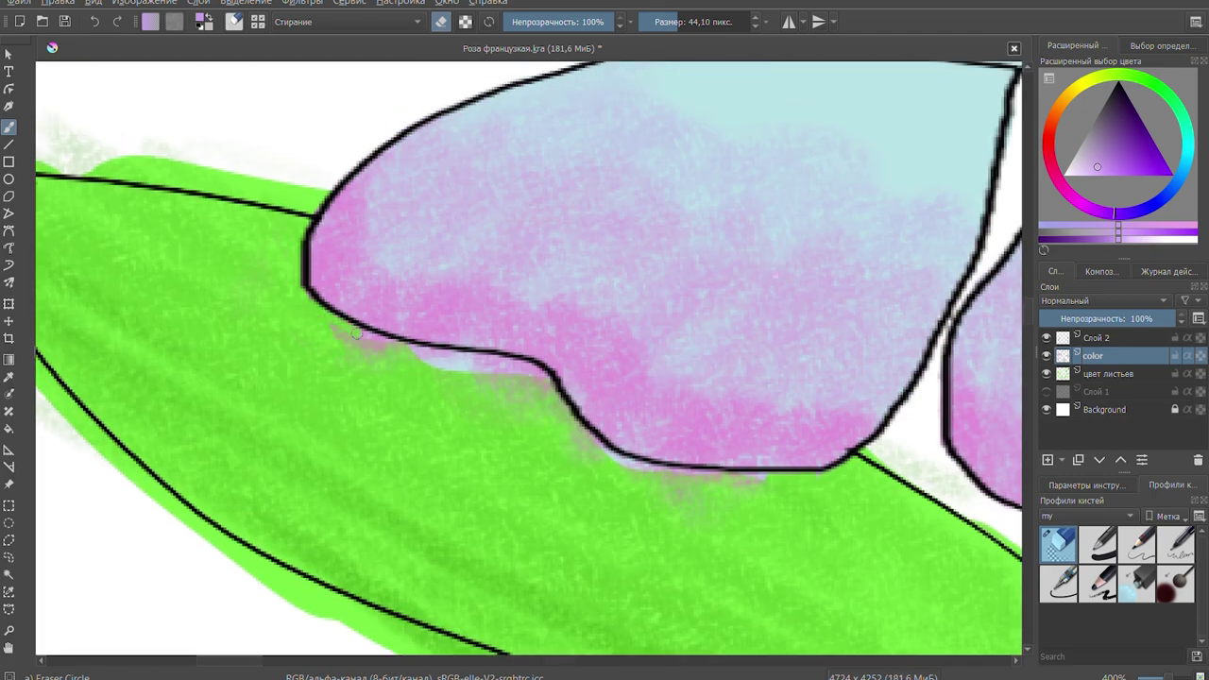
{"action": "scroll", "coordinate": [670, 507], "scroll_direction": "down", "scroll_amount": 9}
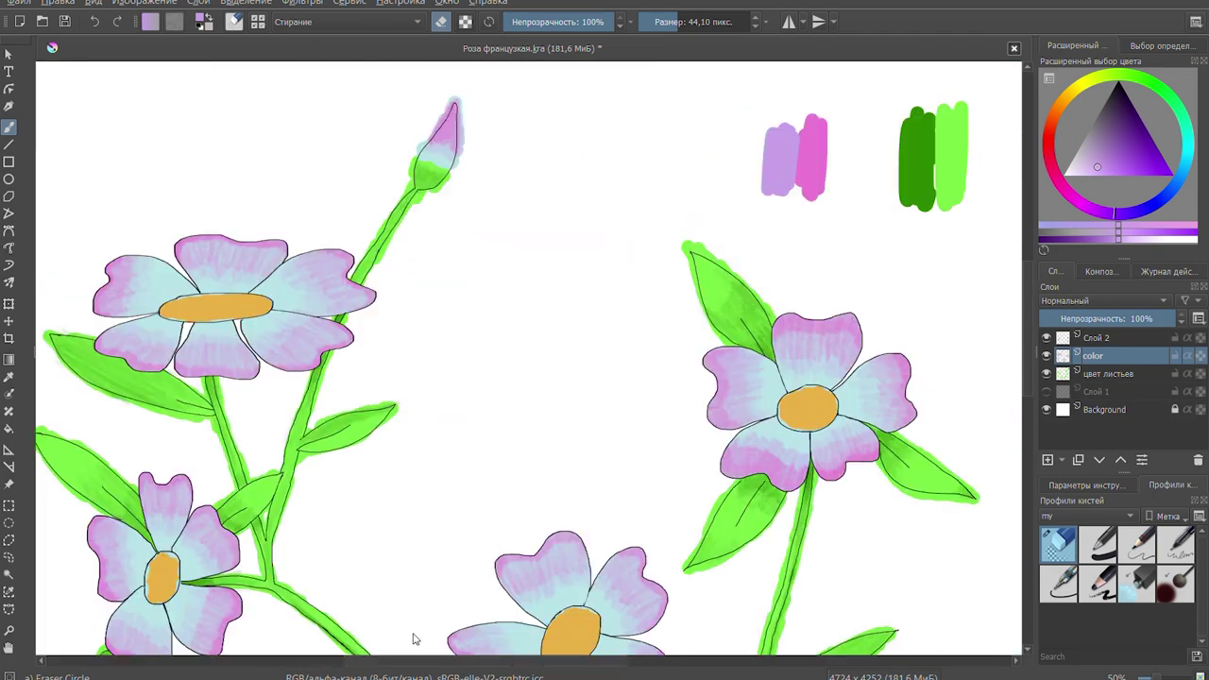
{"action": "scroll", "coordinate": [413, 639], "scroll_direction": "up", "scroll_amount": 9}
{"action": "scroll", "coordinate": [998, 337], "scroll_direction": "up", "scroll_amount": 5}
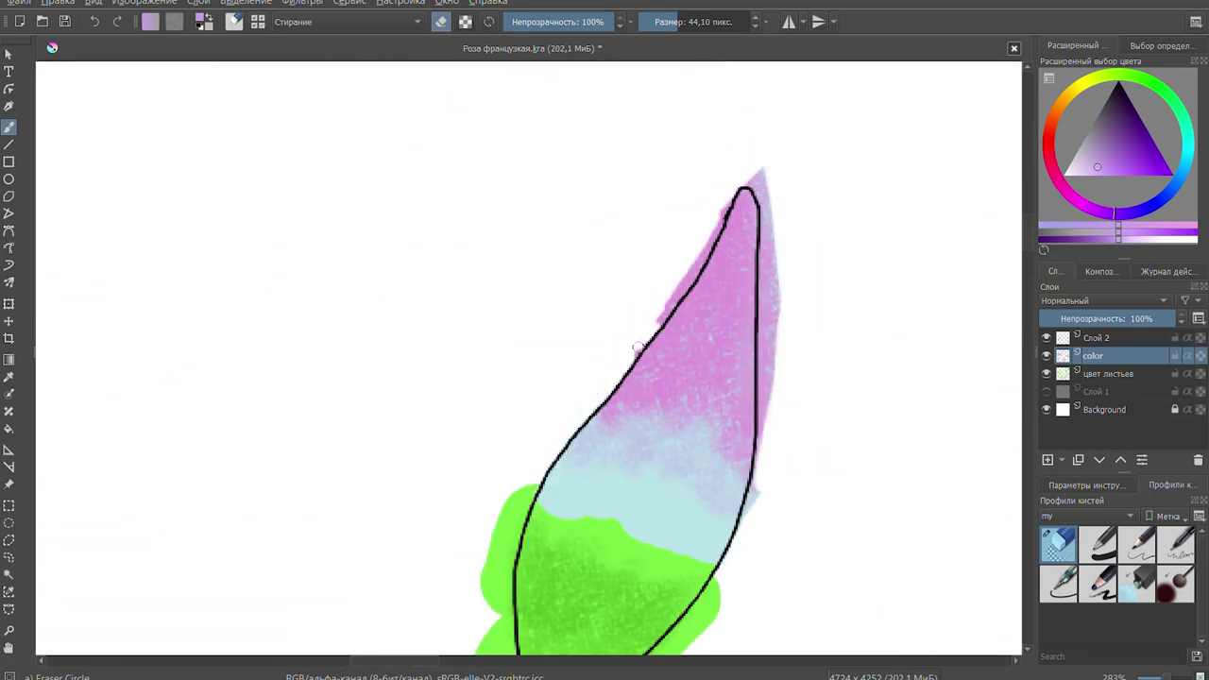
{"action": "scroll", "coordinate": [682, 286], "scroll_direction": "down", "scroll_amount": 5}
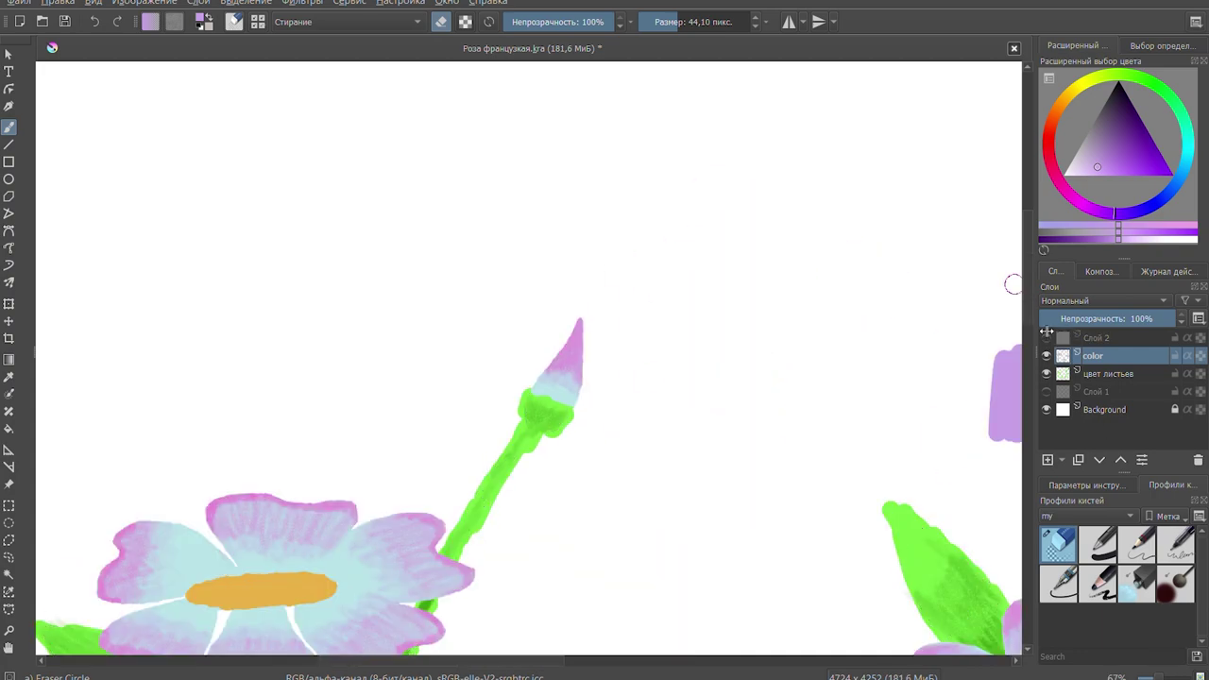
{"action": "scroll", "coordinate": [1011, 269], "scroll_direction": "up", "scroll_amount": 5}
- Switch to the charcoal pencil on the цвет листьев layer and pick the dark green swatch
{"action": "scroll", "coordinate": [701, 297], "scroll_direction": "down", "scroll_amount": 5}
{"action": "scroll", "coordinate": [702, 297], "scroll_direction": "down", "scroll_amount": 3}
{"action": "key", "text": "Page_Down"}
{"action": "key", "text": "slash"}
{"action": "scroll", "coordinate": [513, 666], "scroll_direction": "up", "scroll_amount": 5}
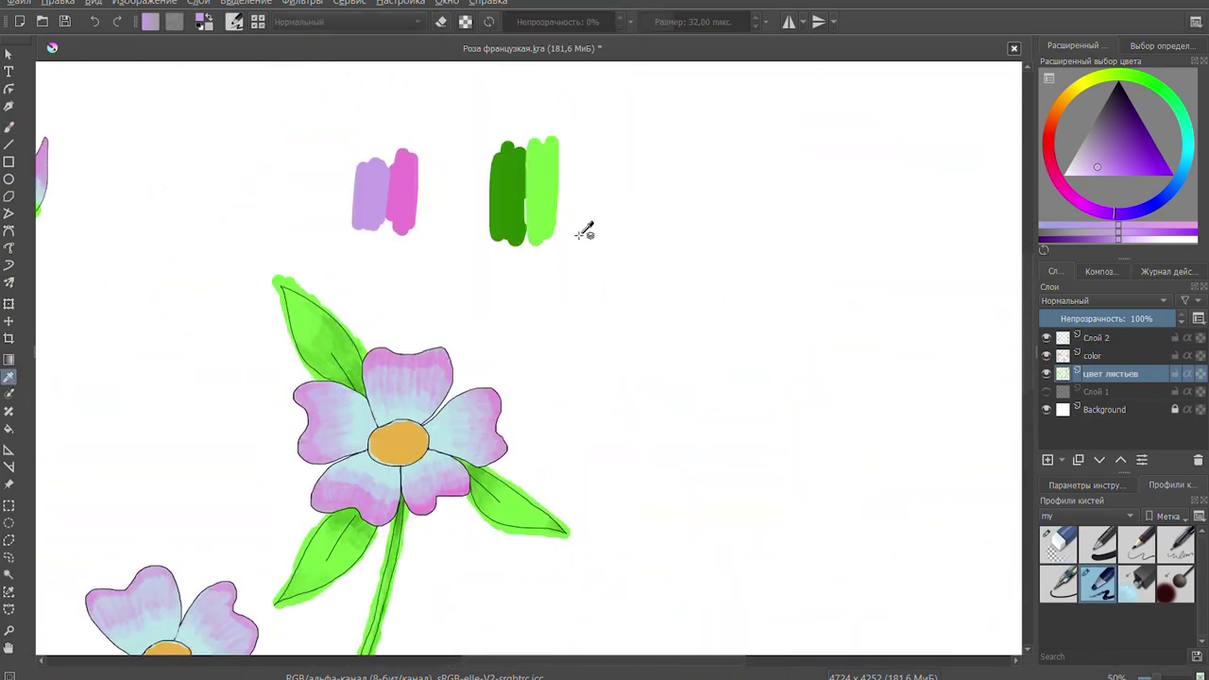
{"action": "left_click", "coordinate": [540, 189], "text": "ctrl"}
{"action": "scroll", "coordinate": [479, 529], "scroll_direction": "up", "scroll_amount": 3}
{"action": "scroll", "coordinate": [375, 424], "scroll_direction": "up", "scroll_amount": 3}
{"action": "scroll", "coordinate": [725, 329], "scroll_direction": "down", "scroll_amount": 5}
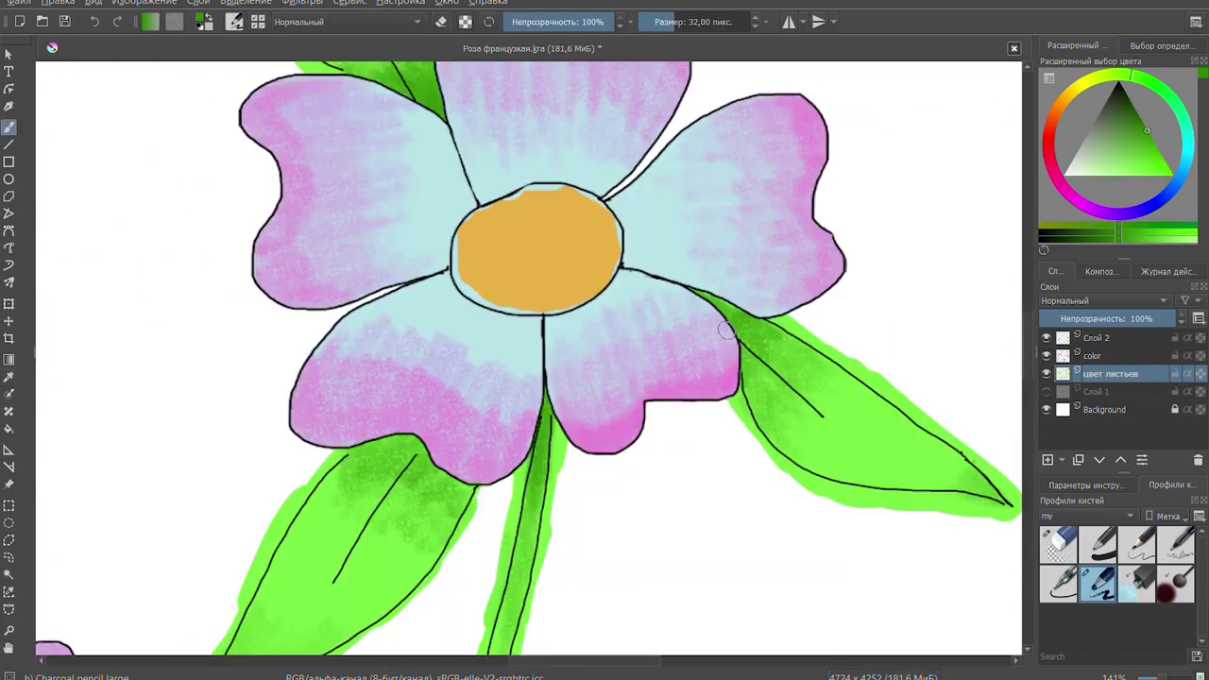
- Paint darker green shading on the flower's leaf
{"action": "left_click_drag", "start_coordinate": [812, 331], "coordinate": [751, 424]}
{"action": "scroll", "coordinate": [790, 360], "scroll_direction": "down", "scroll_amount": 3}
{"action": "scroll", "coordinate": [790, 360], "scroll_direction": "down", "scroll_amount": 5}
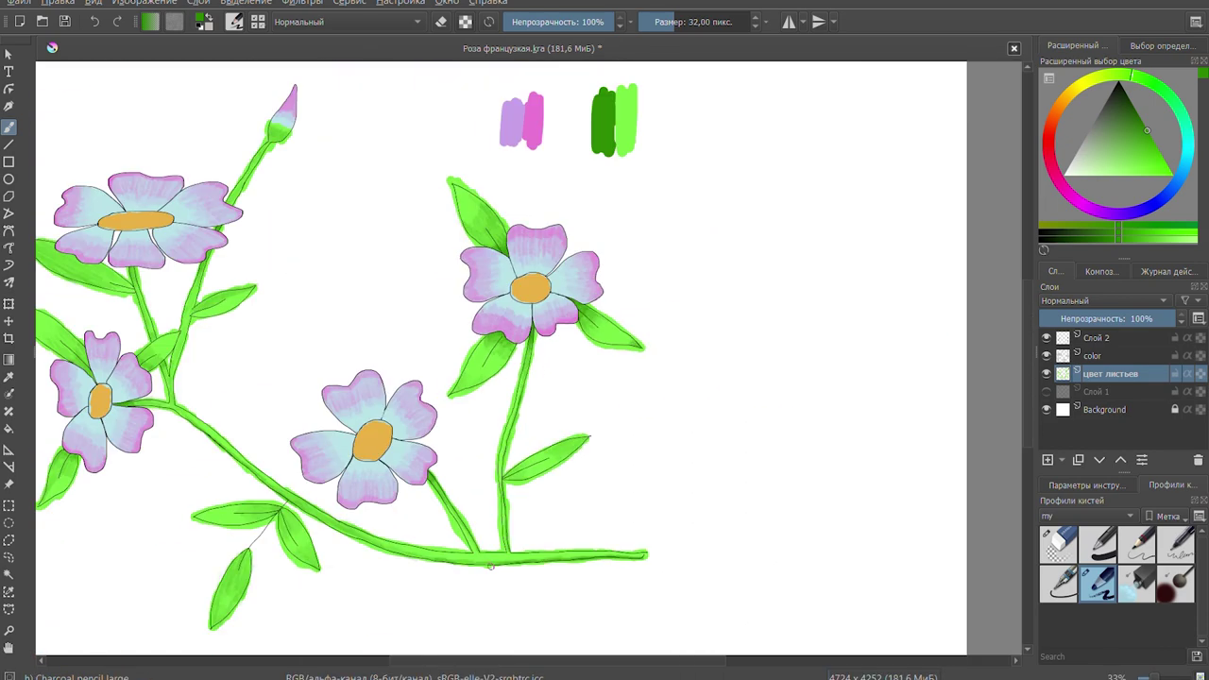
{"action": "scroll", "coordinate": [790, 360], "scroll_direction": "up", "scroll_amount": 5}
{"action": "scroll", "coordinate": [790, 360], "scroll_direction": "down", "scroll_amount": 5}
{"action": "scroll", "coordinate": [368, 378], "scroll_direction": "up", "scroll_amount": 7}
{"action": "left_click_drag", "start_coordinate": [283, 567], "coordinate": [378, 453]}
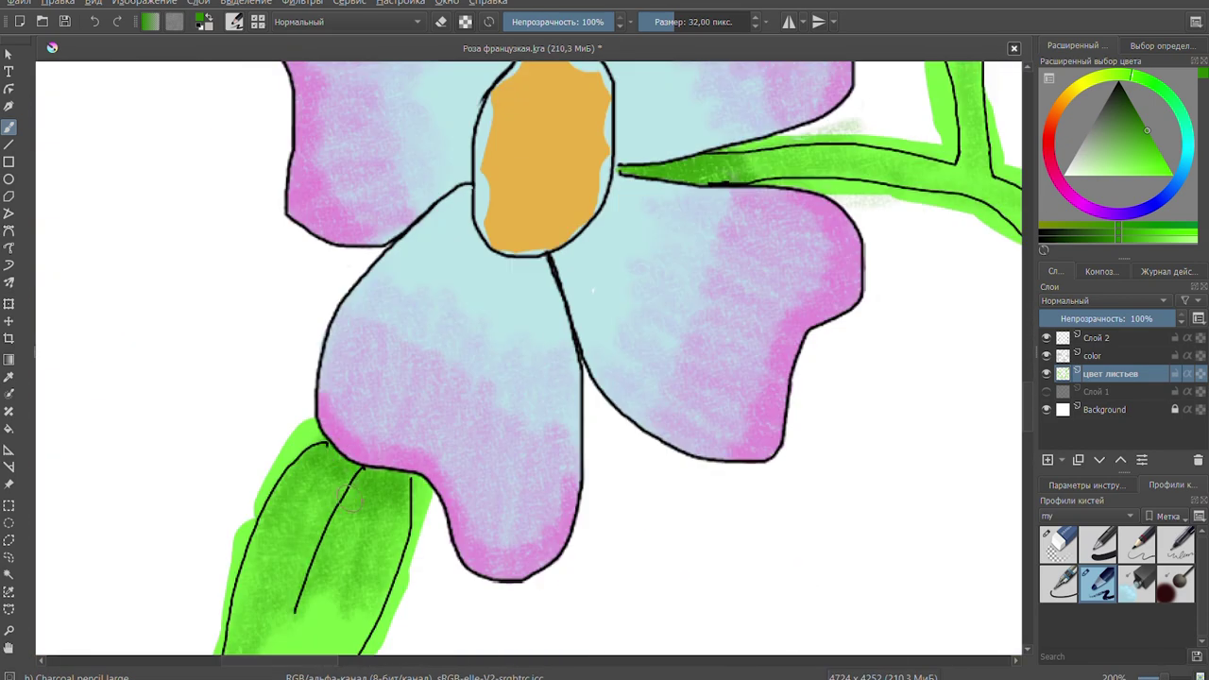
{"action": "left_click_drag", "start_coordinate": [684, 174], "coordinate": [619, 170]}
- Darken the upper flower's left leaf with green charcoal shading
{"action": "scroll", "coordinate": [668, 164], "scroll_direction": "up", "scroll_amount": 6}
{"action": "left_click_drag", "start_coordinate": [831, 284], "coordinate": [803, 415]}
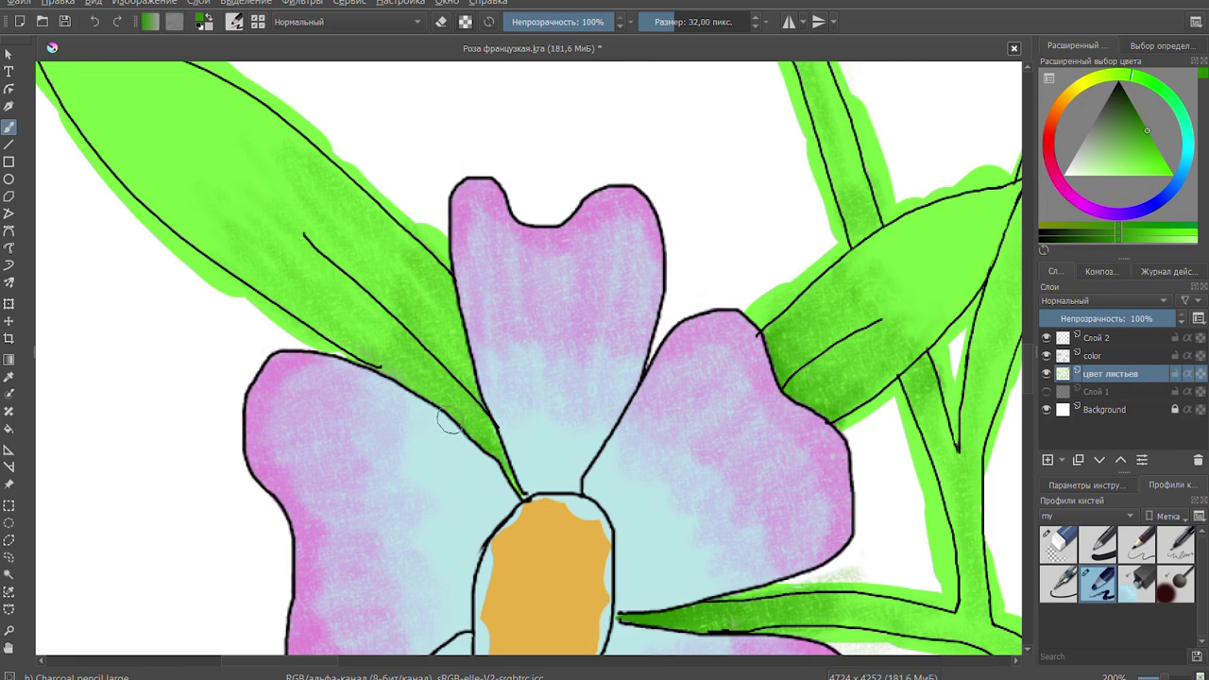
{"action": "left_click_drag", "start_coordinate": [396, 284], "coordinate": [503, 440]}
{"action": "scroll", "coordinate": [1025, 444], "scroll_direction": "up", "scroll_amount": 6}
{"action": "left_click_drag", "start_coordinate": [236, 217], "coordinate": [425, 354]}
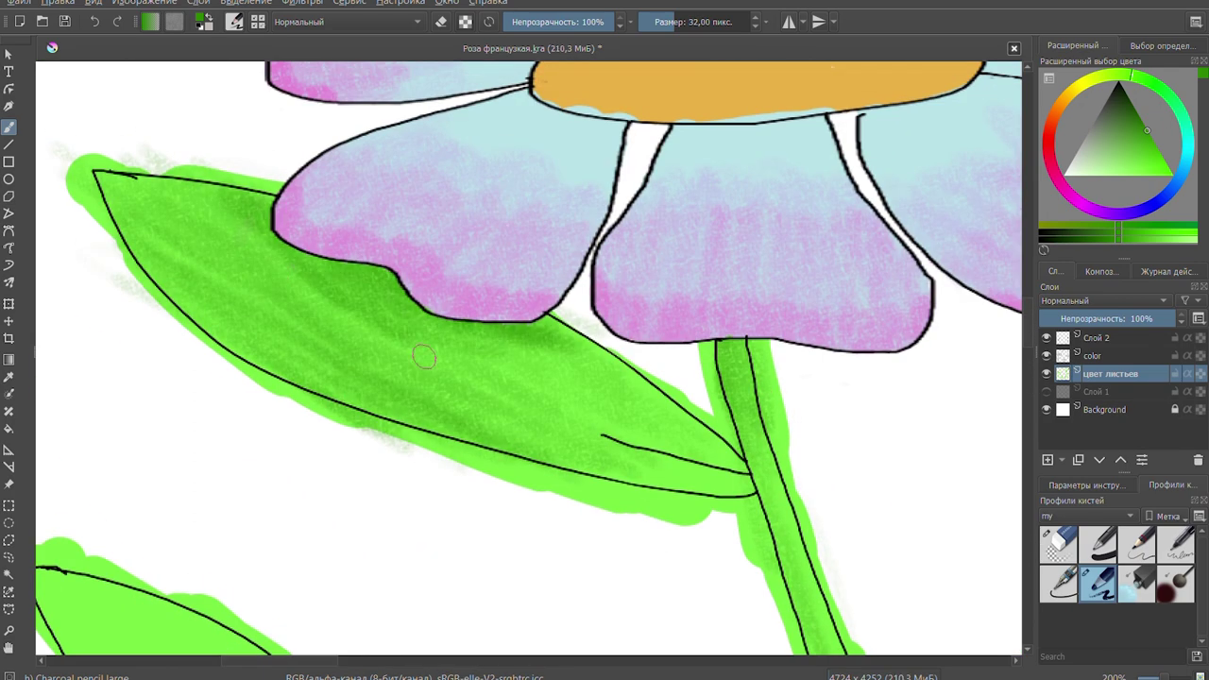
{"action": "left_click_drag", "start_coordinate": [529, 359], "coordinate": [652, 444]}
{"action": "scroll", "coordinate": [546, 311], "scroll_direction": "down", "scroll_amount": 2}
{"action": "scroll", "coordinate": [546, 312], "scroll_direction": "right", "scroll_amount": 5}
{"action": "scroll", "coordinate": [938, 272], "scroll_direction": "up", "scroll_amount": 2}
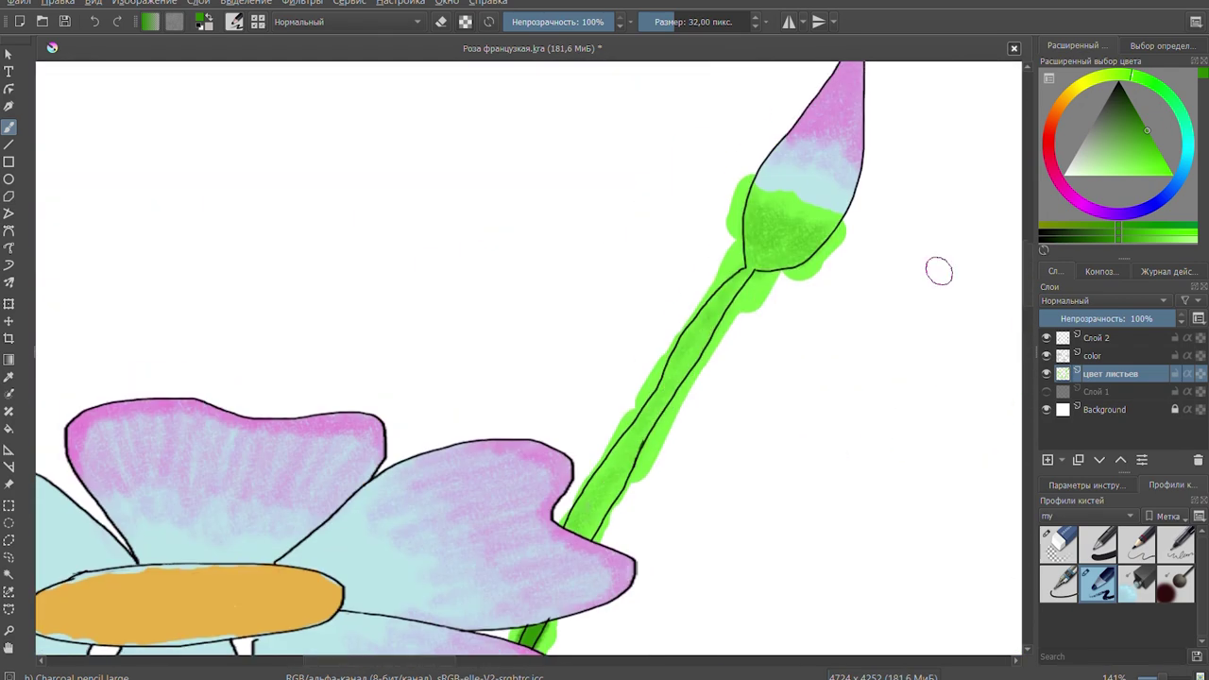
- Check Слой 2 with the eraser, then return to painting on the color layer
{"action": "scroll", "coordinate": [873, 372], "scroll_direction": "down", "scroll_amount": 2}
{"action": "key", "text": "e"}
{"action": "key", "text": "Page_Up"}
{"action": "scroll", "coordinate": [661, 378], "scroll_direction": "up", "scroll_amount": 5}
{"action": "scroll", "coordinate": [399, 626], "scroll_direction": "up", "scroll_amount": 3}
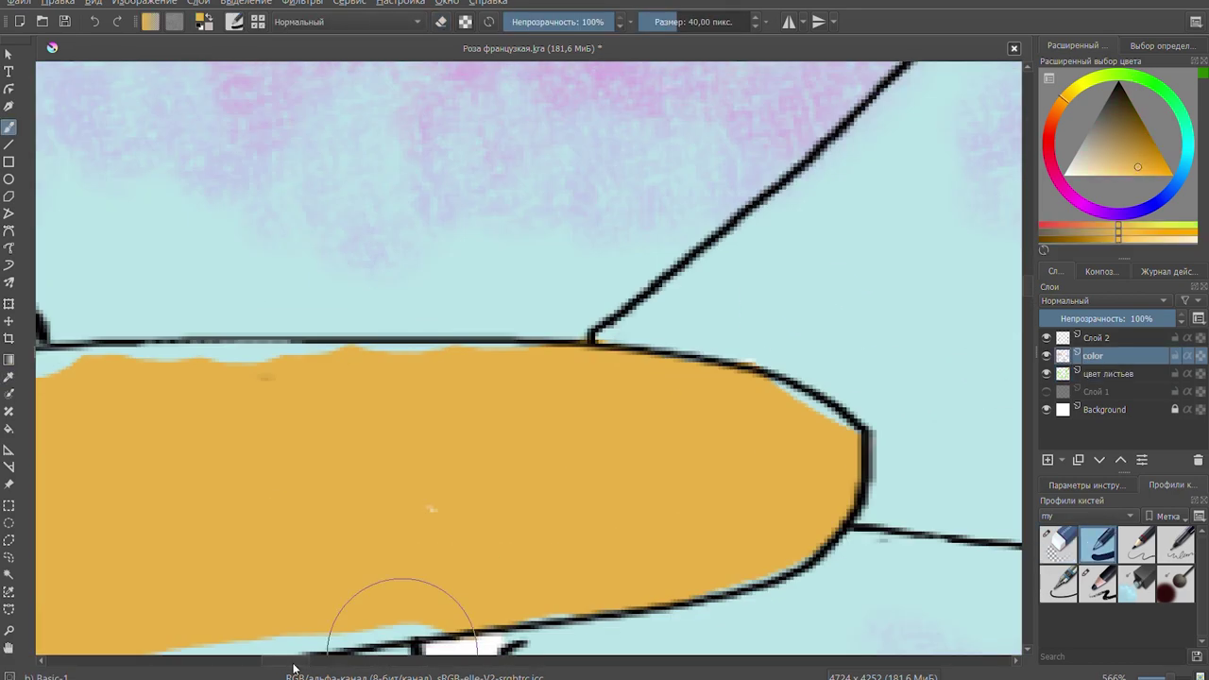
{"action": "key", "text": "Page_Up"}
{"action": "scroll", "coordinate": [648, 337], "scroll_direction": "down", "scroll_amount": 8}
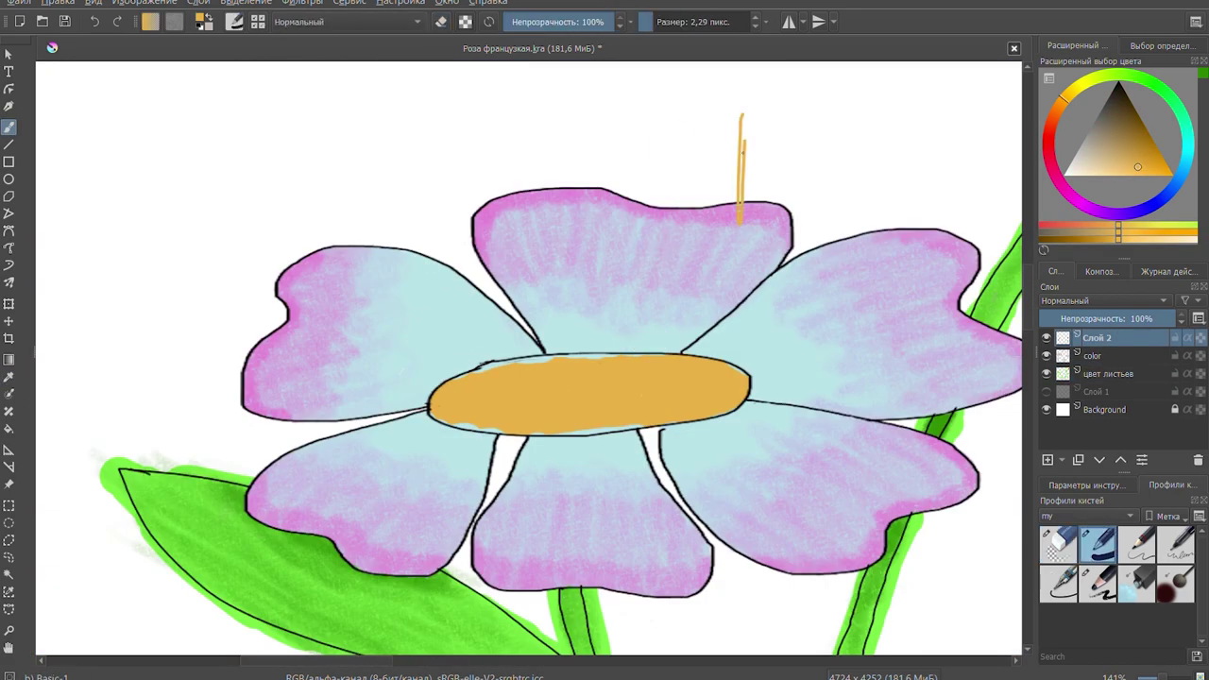
{"action": "scroll", "coordinate": [746, 213], "scroll_direction": "up", "scroll_amount": 9}
{"action": "scroll", "coordinate": [745, 213], "scroll_direction": "down", "scroll_amount": 2}
{"action": "key", "text": "/"}
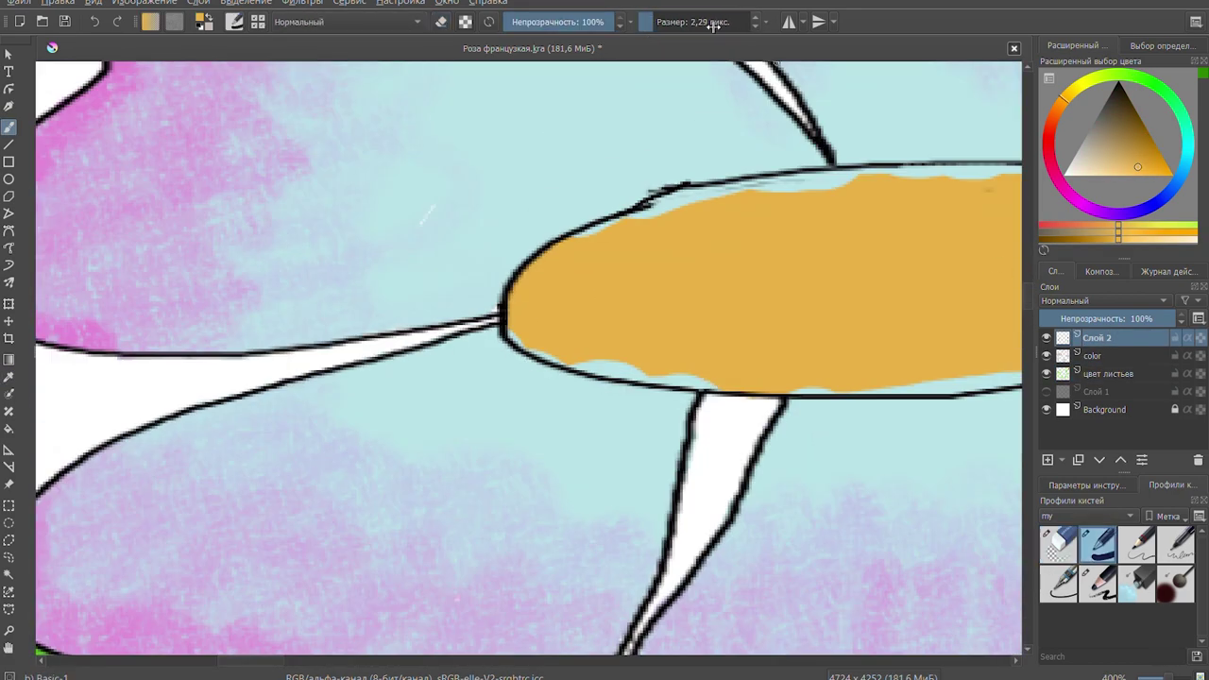
{"action": "key", "text": "Page_Down"}
{"action": "key", "text": "Page_Up"}
{"action": "scroll", "coordinate": [906, 196], "scroll_direction": "up", "scroll_amount": 1}
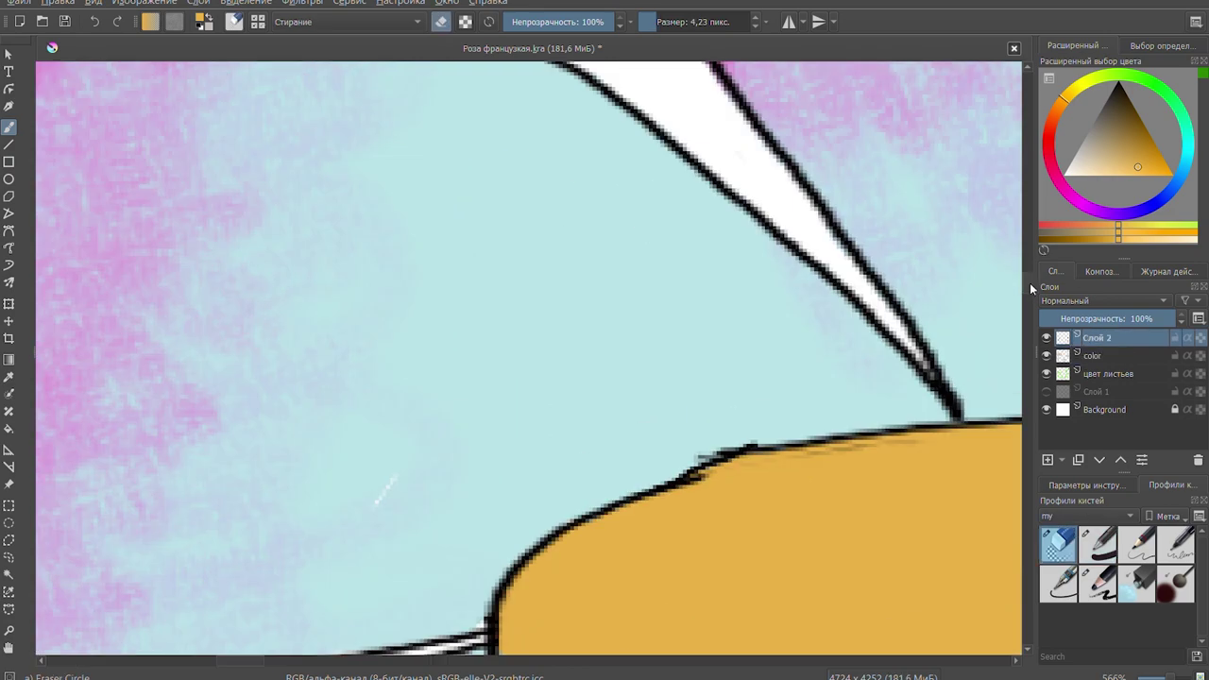
{"action": "scroll", "coordinate": [850, 194], "scroll_direction": "up", "scroll_amount": 1}
{"action": "key", "text": "Page_Down"}
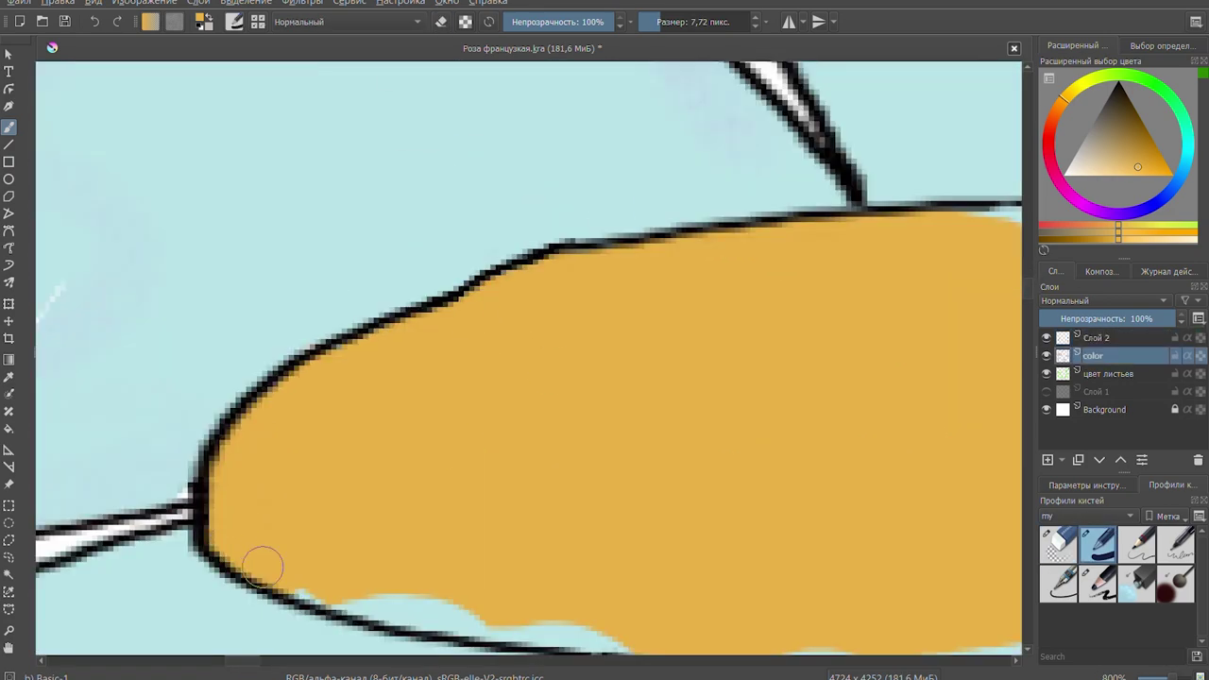
- Paint orange into the blue gaps along the flower centre's top outline
{"action": "left_click_drag", "start_coordinate": [262, 567], "coordinate": [586, 631]}
{"action": "scroll", "coordinate": [645, 440], "scroll_direction": "right", "scroll_amount": 5}
{"action": "left_click_drag", "start_coordinate": [217, 225], "coordinate": [798, 222]}
{"action": "scroll", "coordinate": [483, 490], "scroll_direction": "right", "scroll_amount": 5}
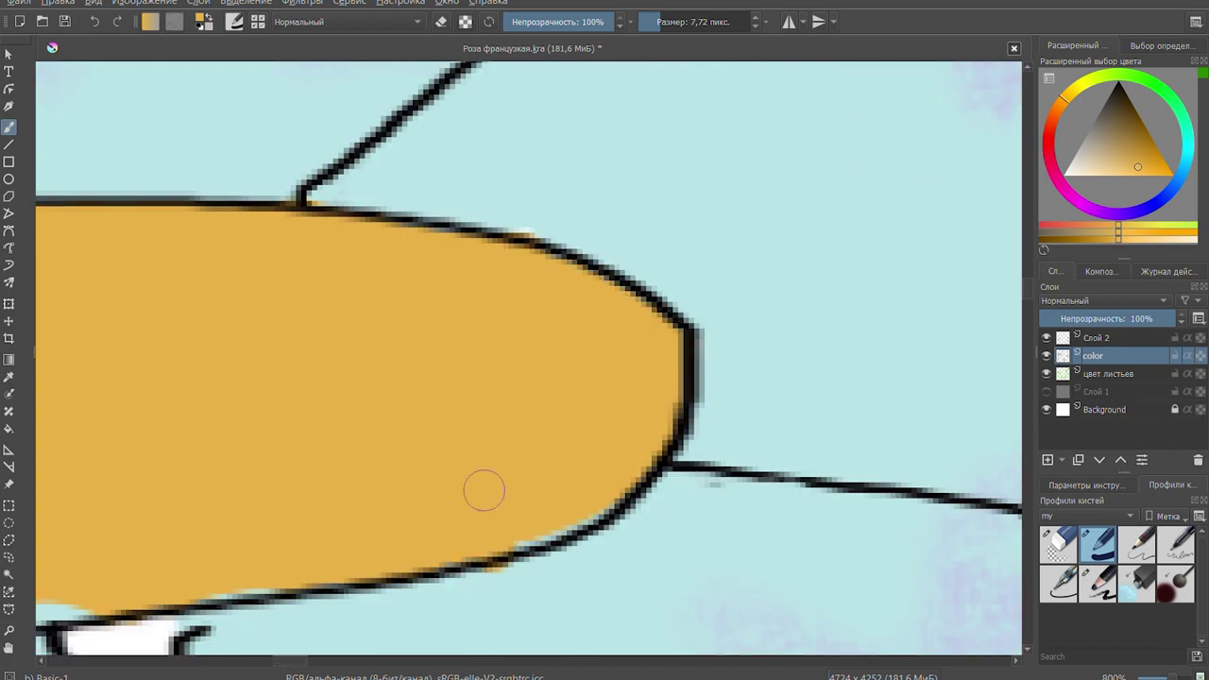
{"action": "scroll", "coordinate": [469, 468], "scroll_direction": "left", "scroll_amount": 3}
{"action": "scroll", "coordinate": [256, 373], "scroll_direction": "down", "scroll_amount": 3}
- Fill the blue gaps along the centre's bottom and right outlines with orange
{"action": "left_click_drag", "start_coordinate": [256, 372], "coordinate": [784, 342]}
{"action": "scroll", "coordinate": [524, 339], "scroll_direction": "down", "scroll_amount": 5}
{"action": "scroll", "coordinate": [567, 271], "scroll_direction": "up", "scroll_amount": 5}
{"action": "scroll", "coordinate": [524, 339], "scroll_direction": "up", "scroll_amount": 2}
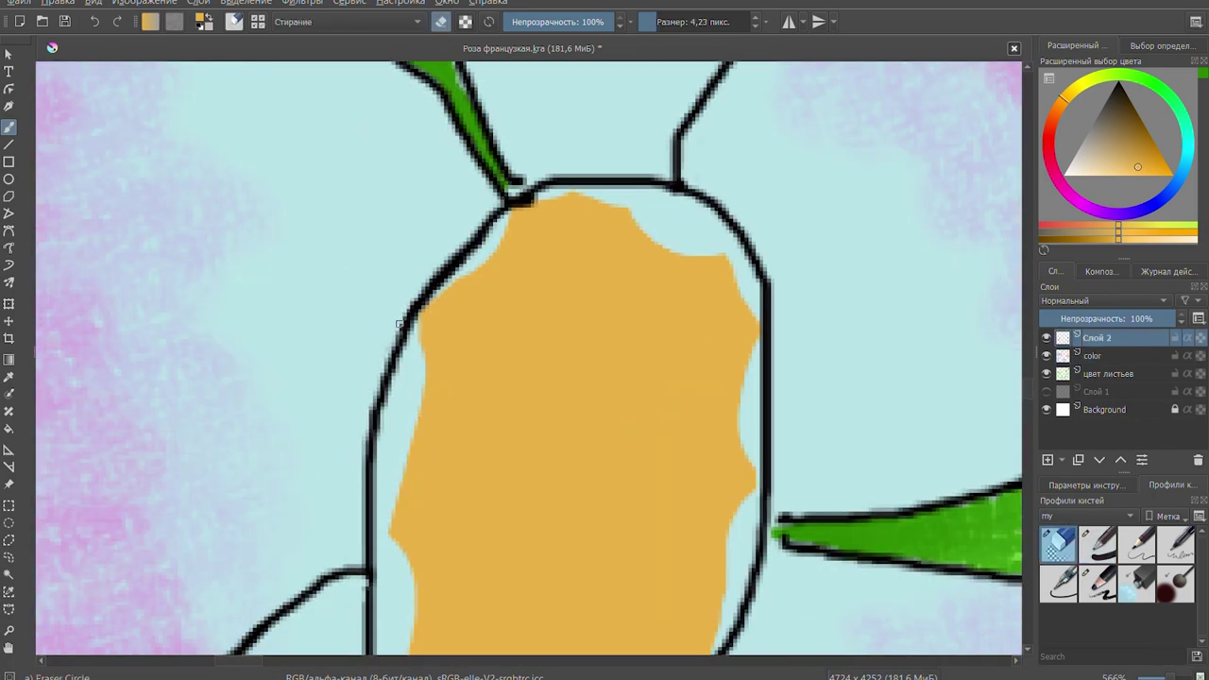
{"action": "mouse_move", "coordinate": [524, 339]}
{"action": "left_mouse_down"}
{"action": "mouse_move", "coordinate": [589, 197]}
{"action": "mouse_move", "coordinate": [736, 273]}
{"action": "mouse_move", "coordinate": [746, 538]}
{"action": "left_mouse_up"}
{"action": "scroll", "coordinate": [567, 397], "scroll_direction": "down", "scroll_amount": 3}
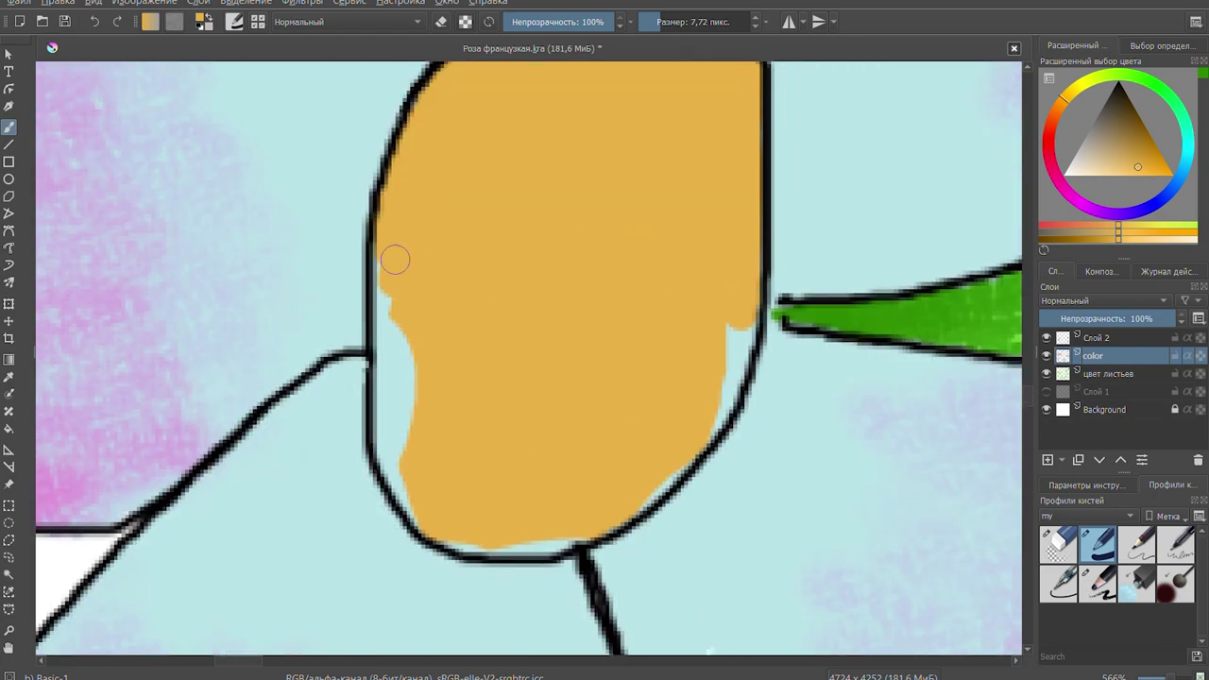
{"action": "left_click_drag", "start_coordinate": [394, 259], "coordinate": [397, 529]}
{"action": "left_click_drag", "start_coordinate": [706, 298], "coordinate": [551, 535]}
{"action": "scroll", "coordinate": [551, 535], "scroll_direction": "down", "scroll_amount": 5}
{"action": "scroll", "coordinate": [602, 172], "scroll_direction": "up", "scroll_amount": 4}
- Paint orange along the centre's top edge and into the right-edge gap
{"action": "key", "text": "Page_Up"}
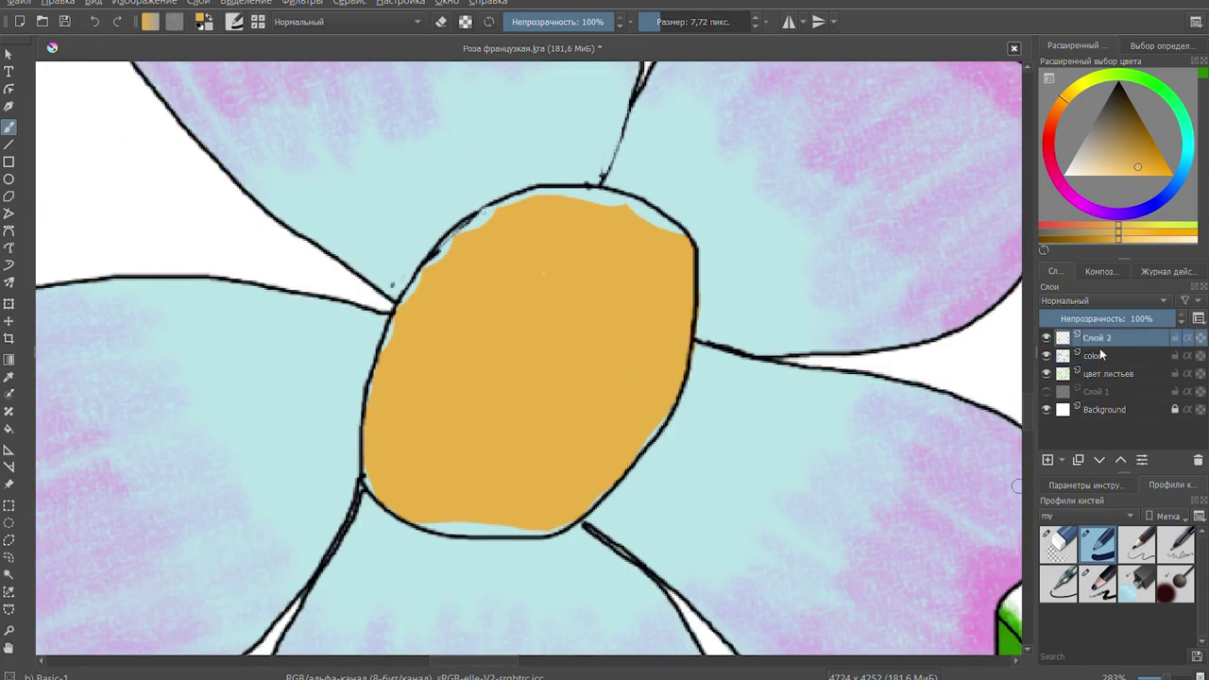
{"action": "key", "text": "e"}
{"action": "scroll", "coordinate": [529, 99], "scroll_direction": "up", "scroll_amount": 2}
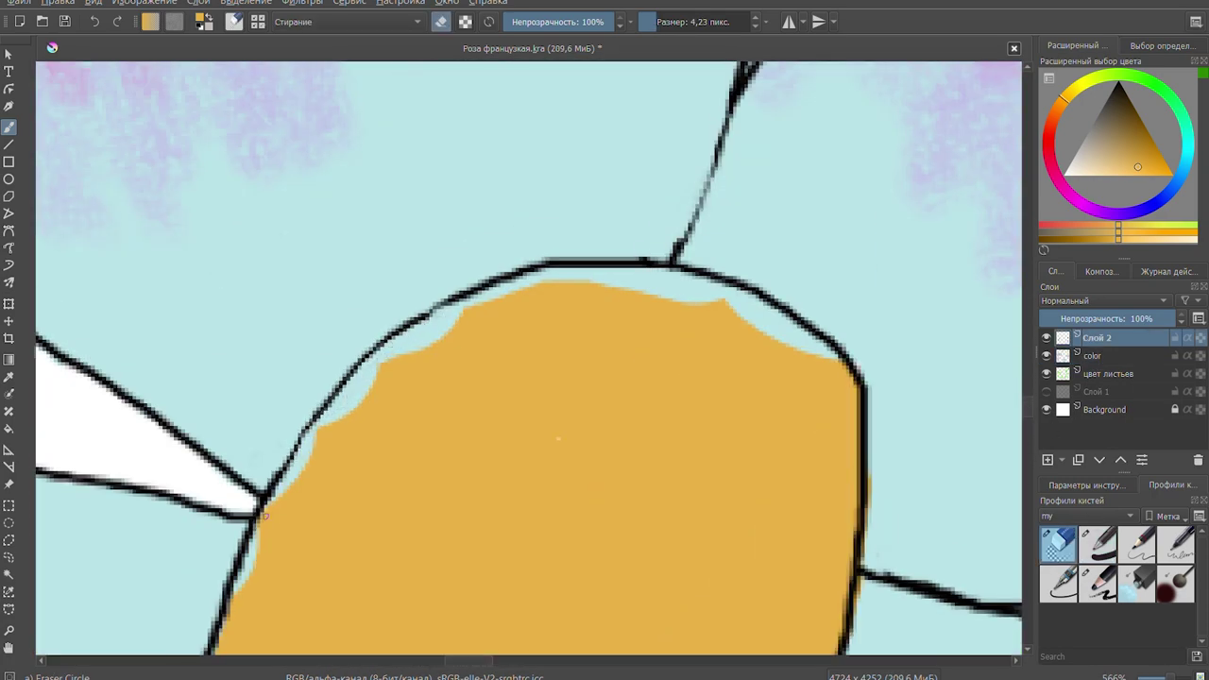
{"action": "key", "text": "Page_Down"}
{"action": "key", "text": "slash"}
{"action": "scroll", "coordinate": [782, 423], "scroll_direction": "down", "scroll_amount": 3}
{"action": "left_click_drag", "start_coordinate": [399, 170], "coordinate": [520, 108]}
{"action": "scroll", "coordinate": [448, 259], "scroll_direction": "up", "scroll_amount": 2}
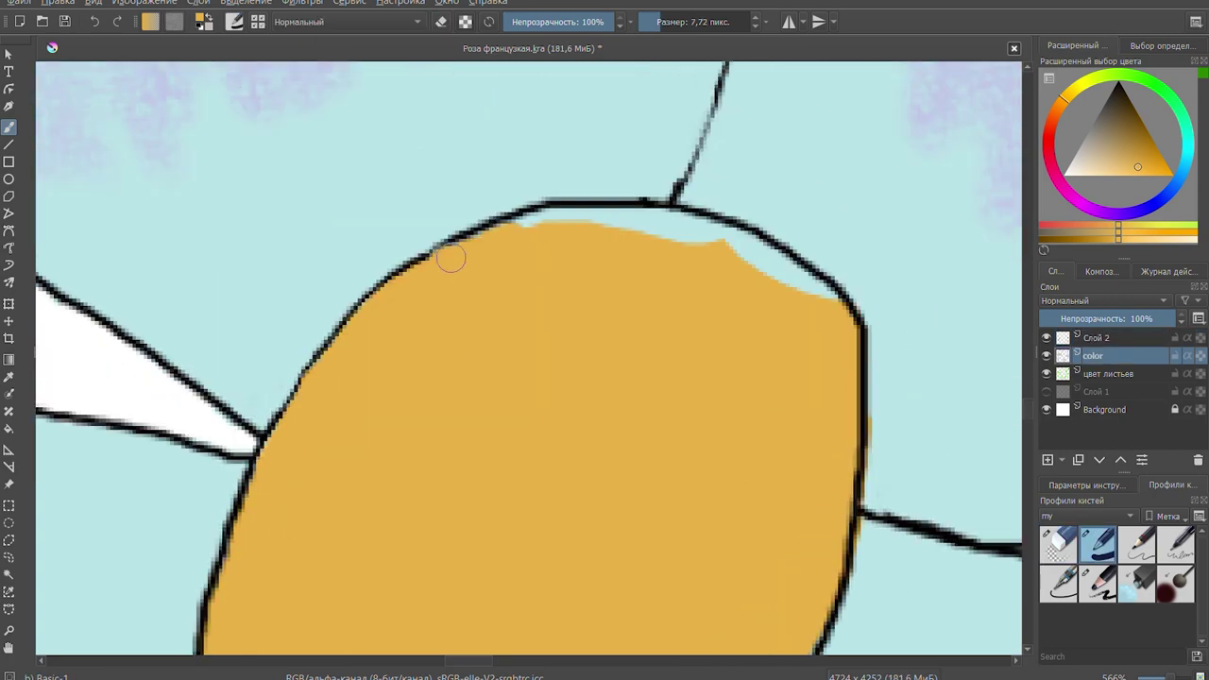
{"action": "mouse_move", "coordinate": [448, 259]}
{"action": "left_mouse_down"}
{"action": "mouse_move", "coordinate": [718, 242]}
{"action": "mouse_move", "coordinate": [836, 302]}
{"action": "left_mouse_up"}
{"action": "scroll", "coordinate": [582, 372], "scroll_direction": "down", "scroll_amount": 6}
- Fill the light strip at the centre's bottom edge with orange
{"action": "key", "text": "Page_Up"}
{"action": "key", "text": "slash"}
{"action": "key", "text": "Page_Down"}
{"action": "key", "text": "slash"}
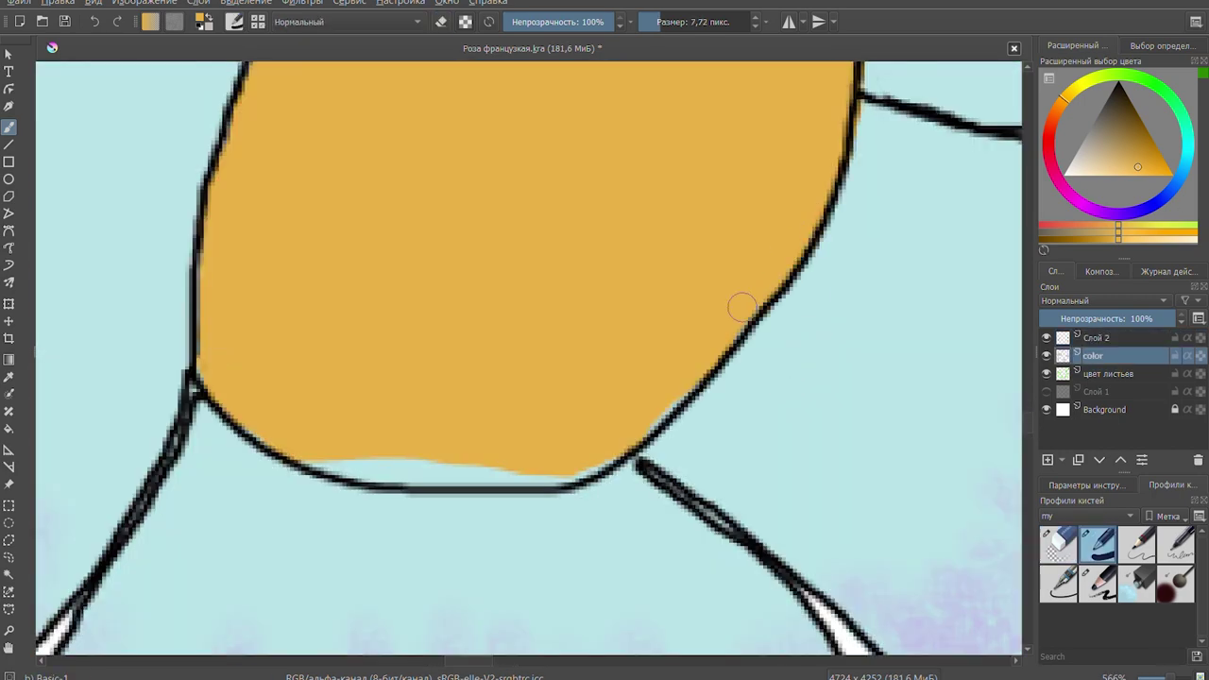
{"action": "left_click_drag", "start_coordinate": [312, 472], "coordinate": [604, 469]}
{"action": "scroll", "coordinate": [604, 469], "scroll_direction": "down", "scroll_amount": 6}
- Erase stray black marks on Слой 2 where the centre meets the stem line
{"action": "key", "text": "Page_Up"}
{"action": "key", "text": "slash"}
{"action": "scroll", "coordinate": [543, 410], "scroll_direction": "up", "scroll_amount": 5}
{"action": "scroll", "coordinate": [543, 410], "scroll_direction": "up", "scroll_amount": 5}
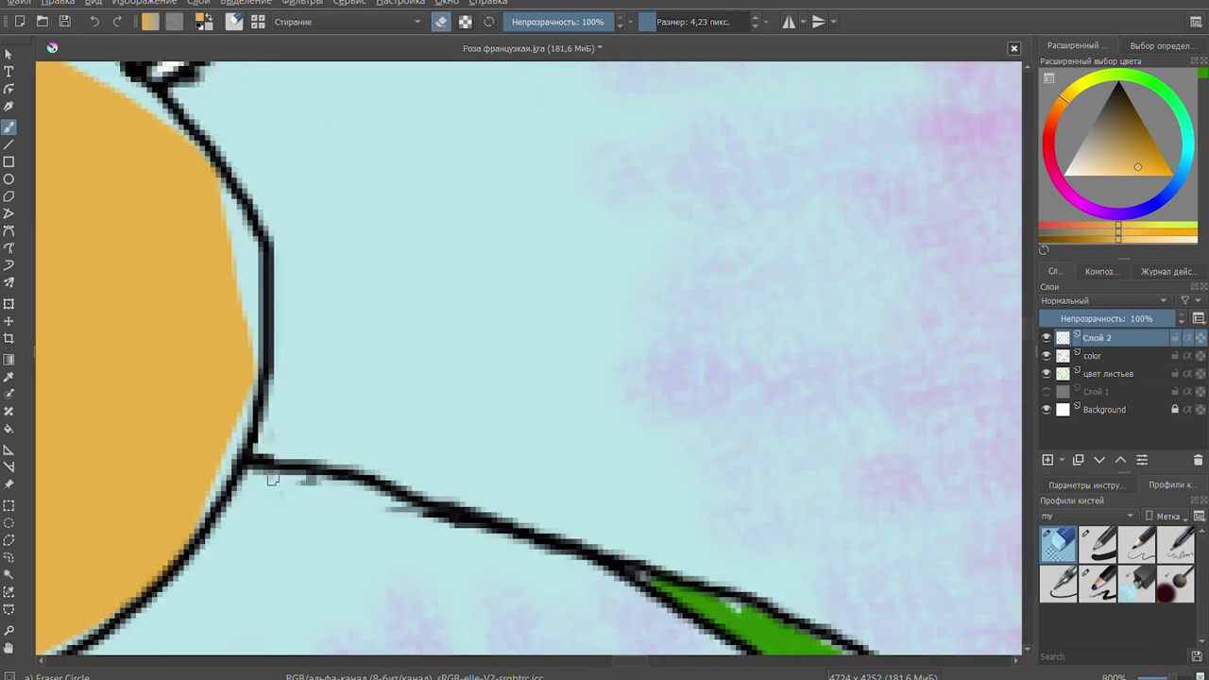
{"action": "left_click_drag", "start_coordinate": [264, 473], "coordinate": [330, 482]}
{"action": "scroll", "coordinate": [371, 229], "scroll_direction": "down", "scroll_amount": 5}
{"action": "left_click_drag", "start_coordinate": [174, 539], "coordinate": [524, 539]}
{"action": "key", "text": "Page_Down"}
{"action": "key", "text": "slash"}
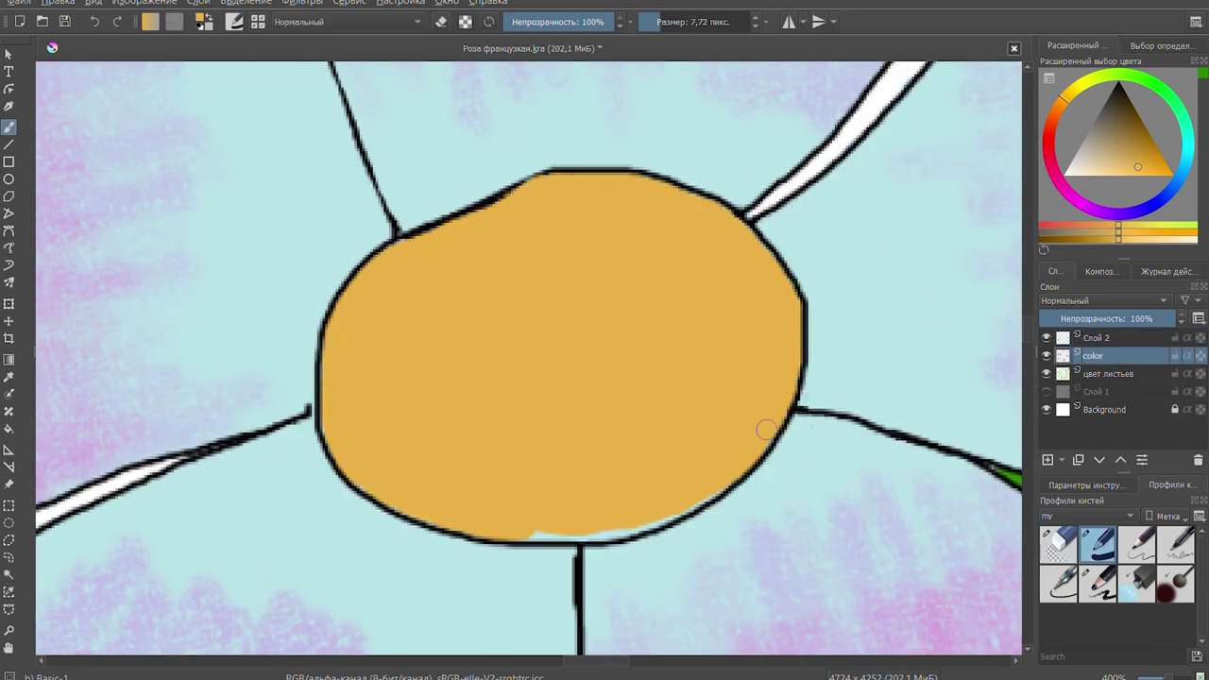
{"action": "scroll", "coordinate": [743, 413], "scroll_direction": "down", "scroll_amount": 3}
- Add a small yellow stroke in the orange centre and erase green overspill along the stem
{"action": "key", "text": "slash"}
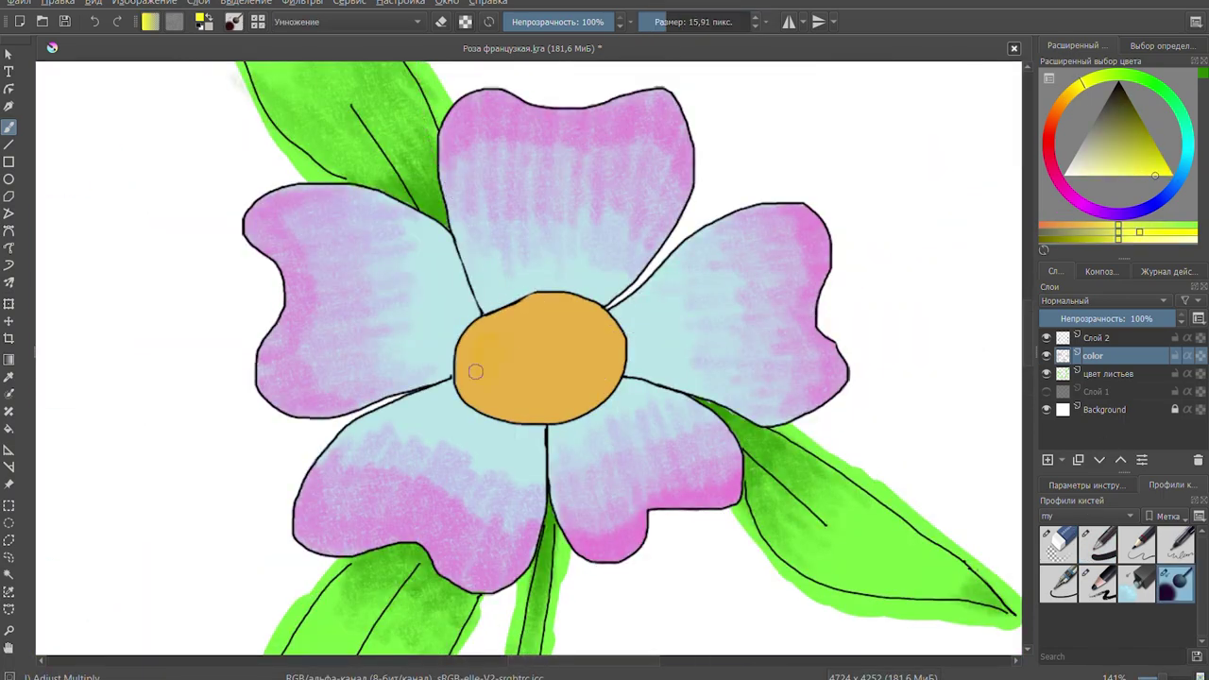
{"action": "left_click_drag", "start_coordinate": [488, 336], "coordinate": [532, 343]}
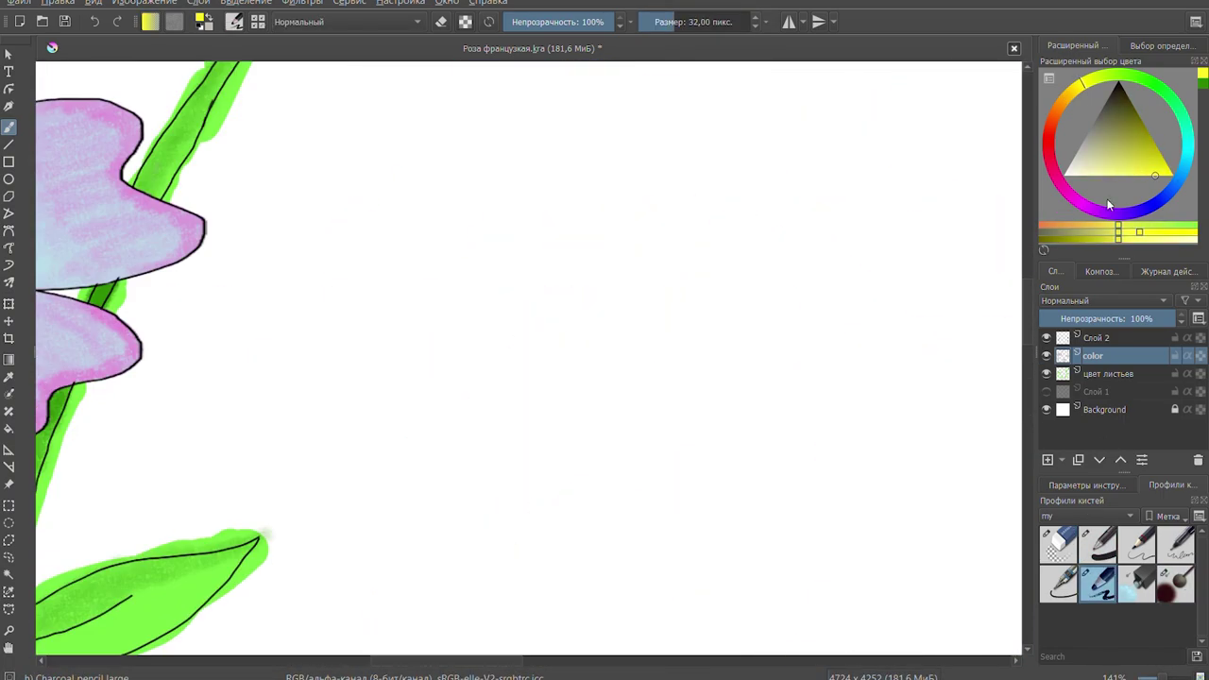
{"action": "left_click_drag", "start_coordinate": [674, 27], "coordinate": [699, 28]}
{"action": "left_click_drag", "start_coordinate": [831, 311], "coordinate": [689, 189]}
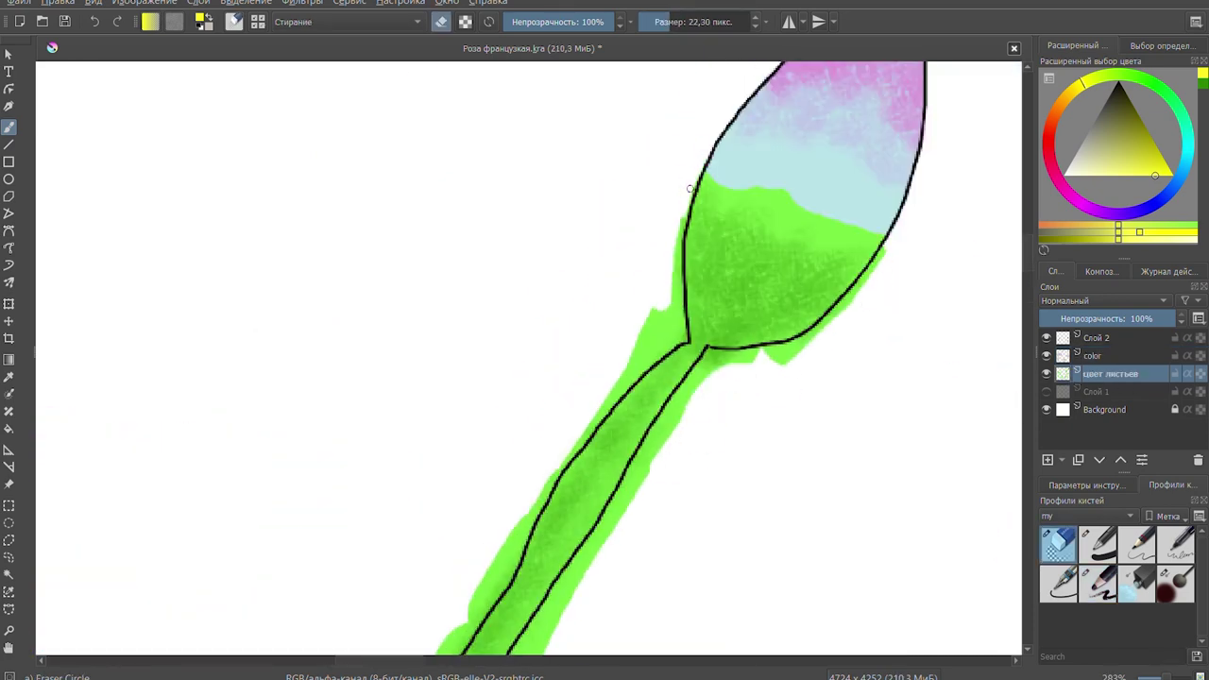
- Zoom in on the stem joint and erase green overspill along both stem edges
{"action": "key", "text": "plus"}
{"action": "mouse_move", "coordinate": [706, 370]}
{"action": "left_mouse_down"}
{"action": "mouse_move", "coordinate": [531, 149]}
{"action": "mouse_move", "coordinate": [406, 477]}
{"action": "left_mouse_up"}
{"action": "left_click_drag", "start_coordinate": [429, 418], "coordinate": [418, 430]}
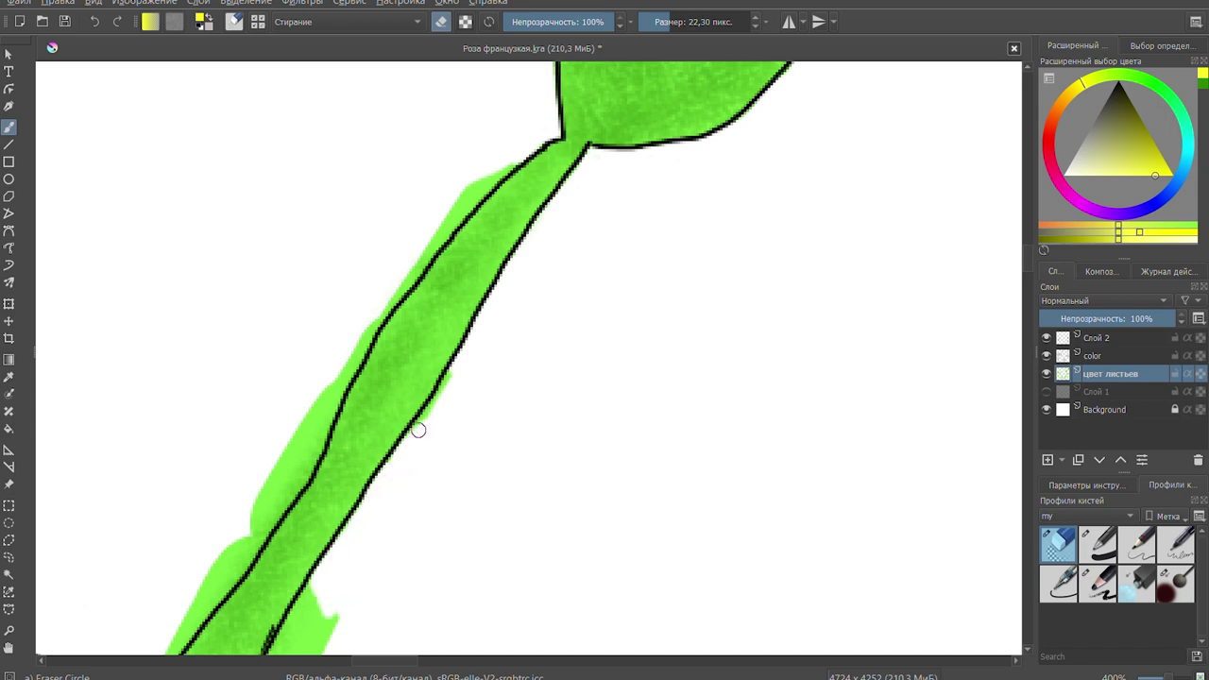
{"action": "left_click_drag", "start_coordinate": [426, 256], "coordinate": [312, 463]}
{"action": "left_click_drag", "start_coordinate": [246, 508], "coordinate": [629, 78]}
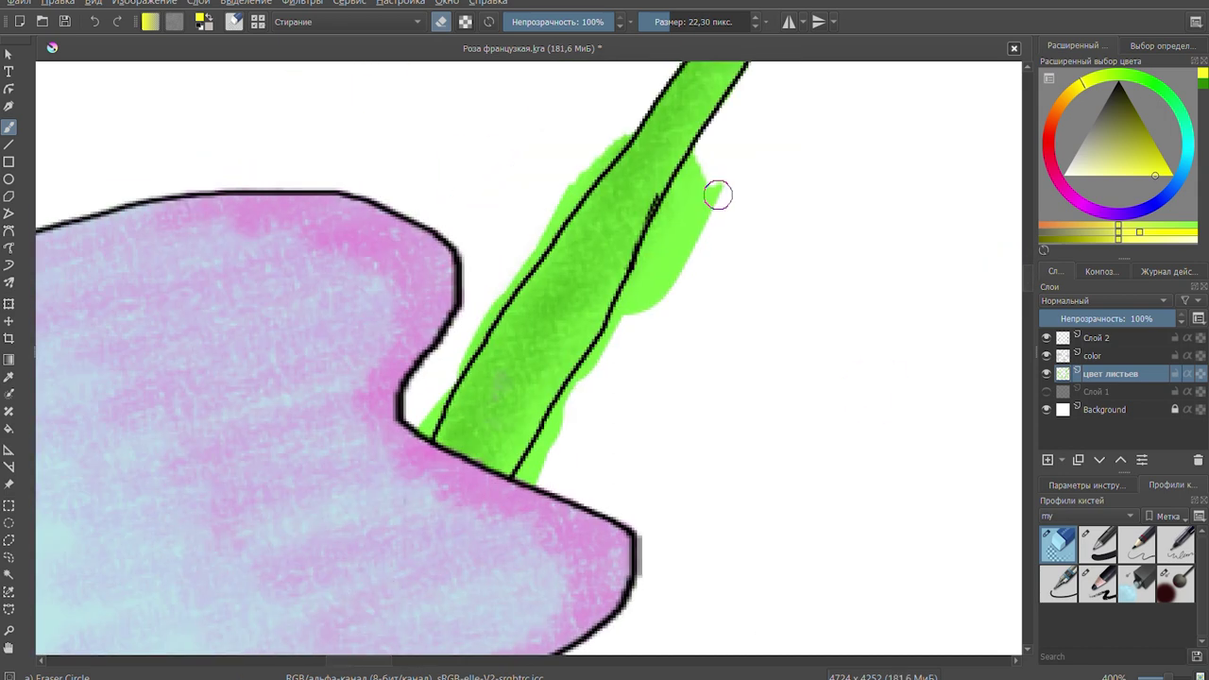
{"action": "mouse_move", "coordinate": [680, 359]}
{"action": "left_mouse_down"}
{"action": "mouse_move", "coordinate": [558, 201]}
{"action": "mouse_move", "coordinate": [467, 359]}
{"action": "left_mouse_up"}
{"action": "left_click_drag", "start_coordinate": [581, 378], "coordinate": [700, 149]}
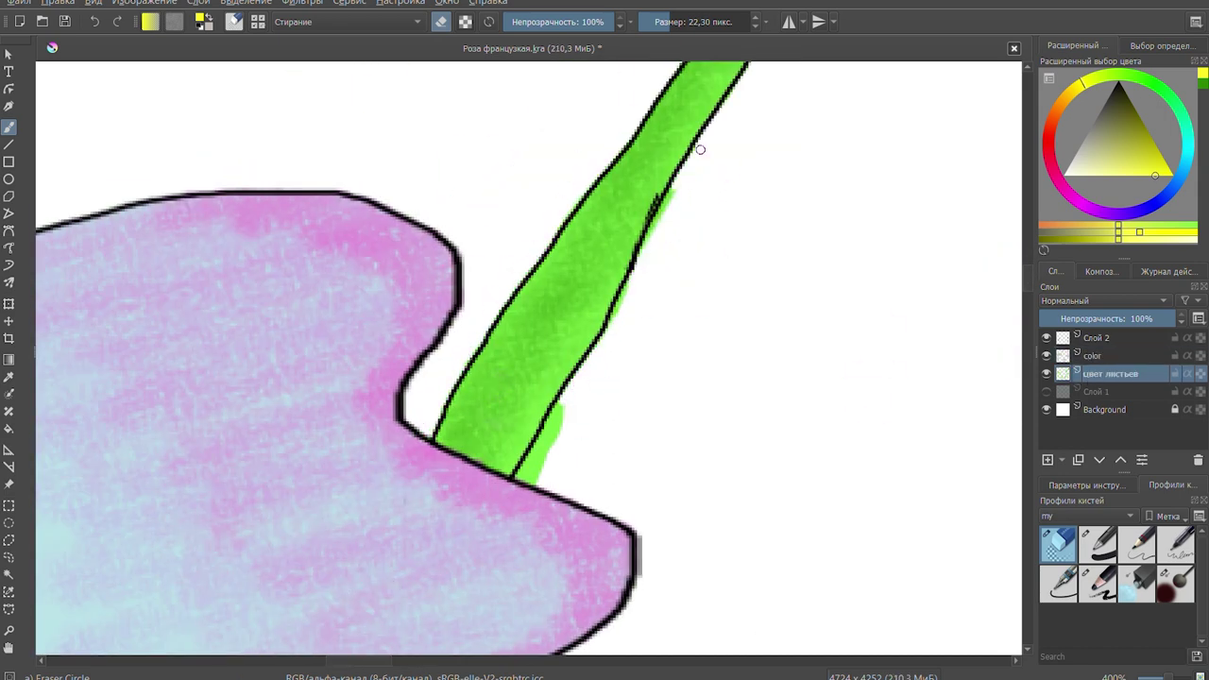
- Erase light green overspill left of the stem and near the leaf base
{"action": "scroll", "coordinate": [588, 498], "scroll_direction": "up", "scroll_amount": 2}
{"action": "scroll", "coordinate": [399, 272], "scroll_direction": "down", "scroll_amount": 6}
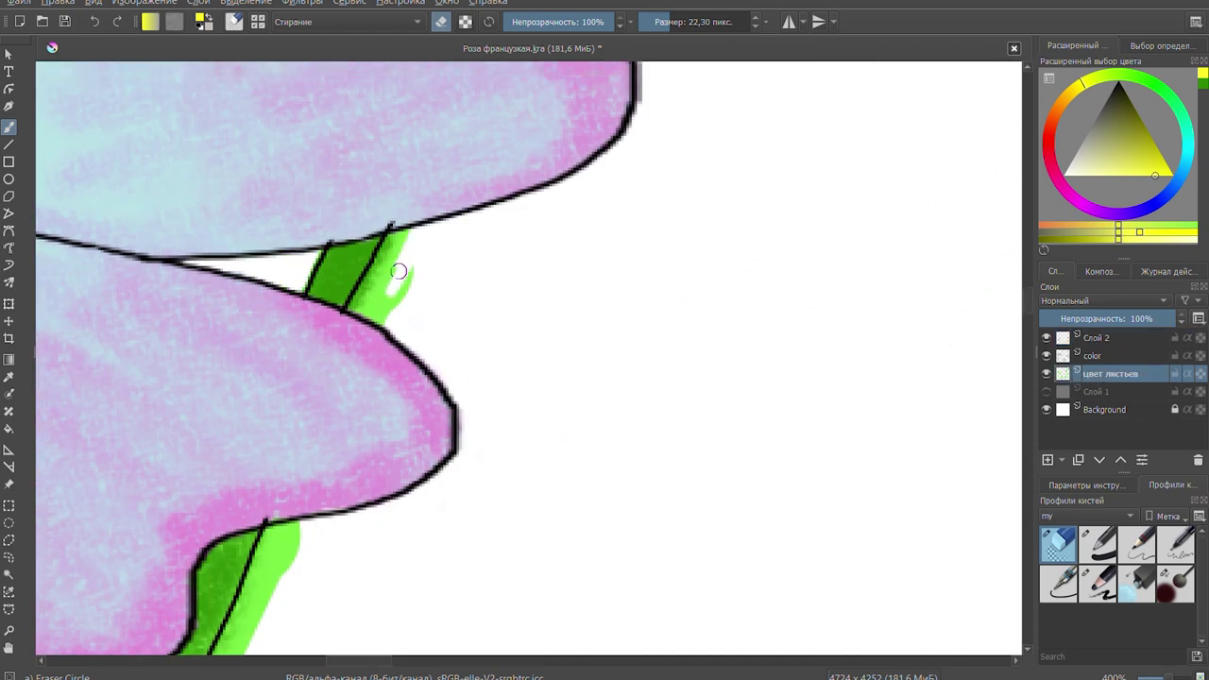
{"action": "scroll", "coordinate": [526, 305], "scroll_direction": "up", "scroll_amount": 5}
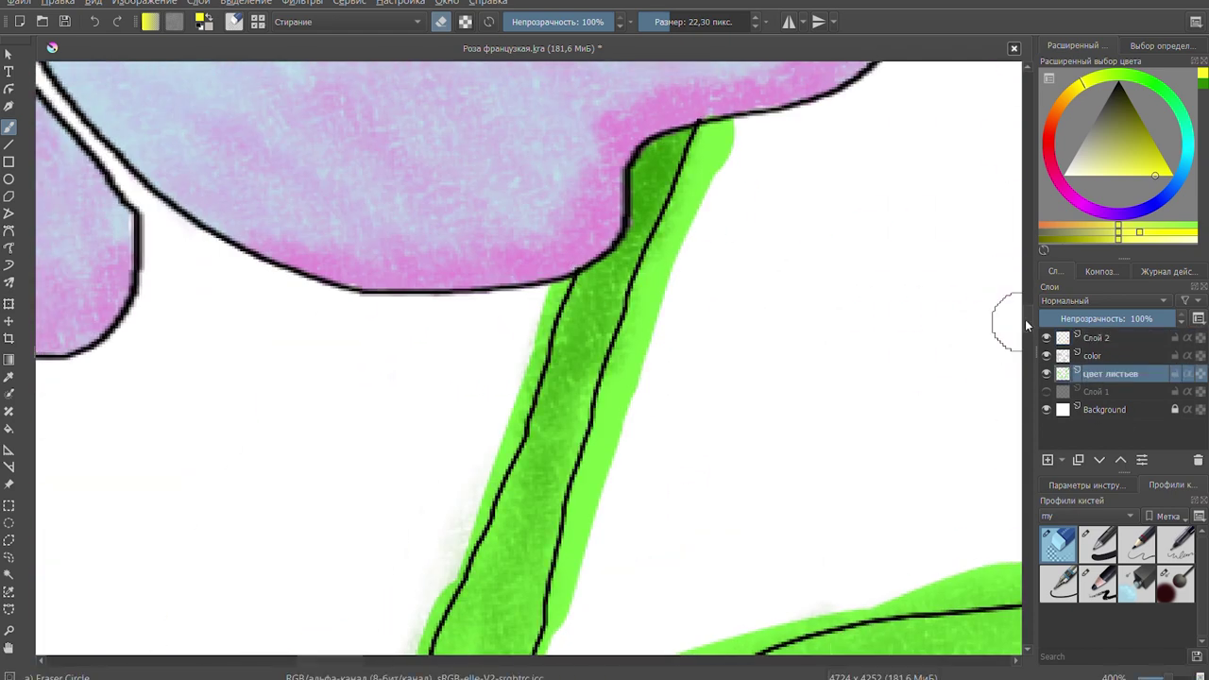
{"action": "scroll", "coordinate": [614, 453], "scroll_direction": "down", "scroll_amount": 1}
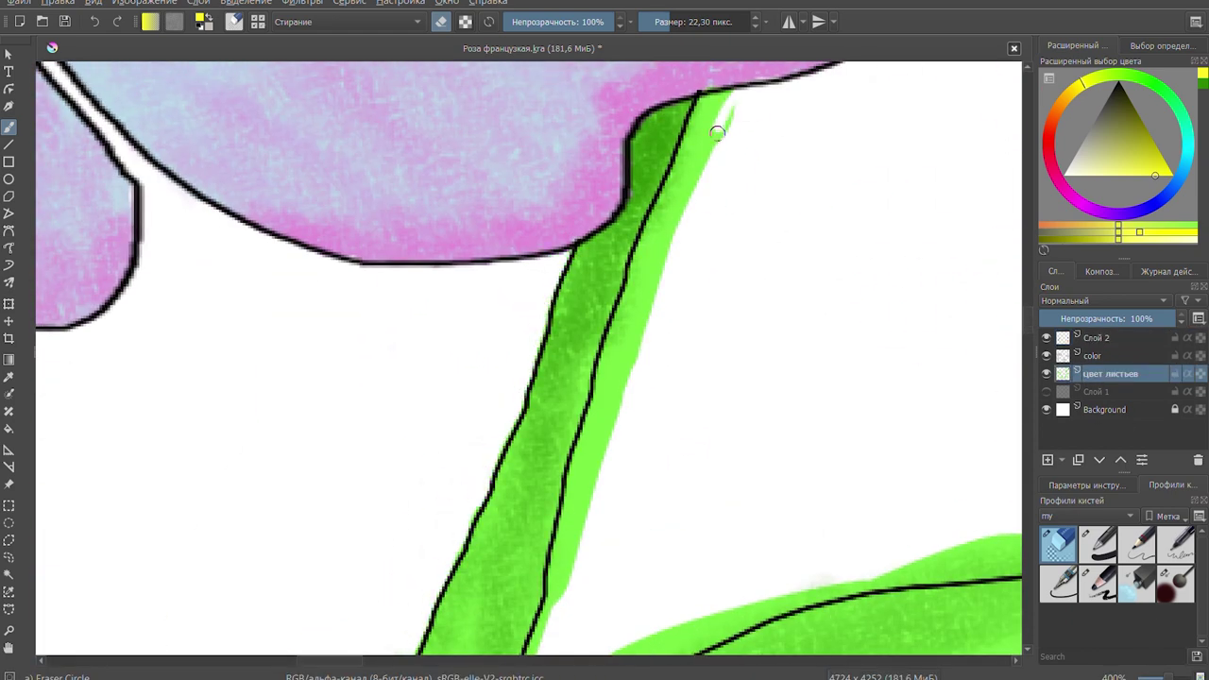
{"action": "mouse_move", "coordinate": [717, 133]}
{"action": "left_mouse_down"}
{"action": "mouse_move", "coordinate": [620, 356]}
{"action": "mouse_move", "coordinate": [555, 605]}
{"action": "left_mouse_up"}
{"action": "scroll", "coordinate": [999, 343], "scroll_direction": "down", "scroll_amount": 4}
{"action": "scroll", "coordinate": [387, 297], "scroll_direction": "down", "scroll_amount": 1}
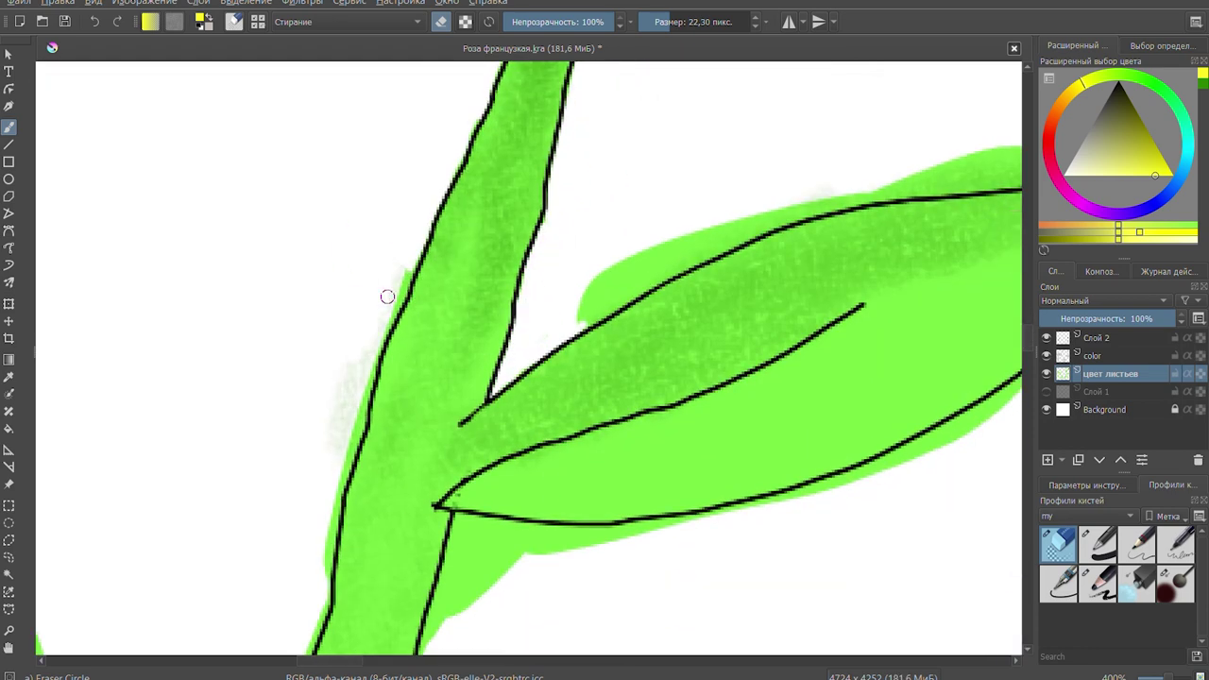
{"action": "left_click_drag", "start_coordinate": [388, 296], "coordinate": [326, 557]}
{"action": "left_click_drag", "start_coordinate": [435, 603], "coordinate": [521, 534]}
- Clean green overspill along the leaf's lower edge
{"action": "scroll", "coordinate": [521, 535], "scroll_direction": "right", "scroll_amount": 3}
{"action": "mouse_move", "coordinate": [378, 651]}
{"action": "left_mouse_down"}
{"action": "mouse_move", "coordinate": [330, 540]}
{"action": "mouse_move", "coordinate": [443, 248]}
{"action": "mouse_move", "coordinate": [800, 141]}
{"action": "mouse_move", "coordinate": [871, 167]}
{"action": "mouse_move", "coordinate": [931, 221]}
{"action": "mouse_move", "coordinate": [836, 326]}
{"action": "left_mouse_up"}
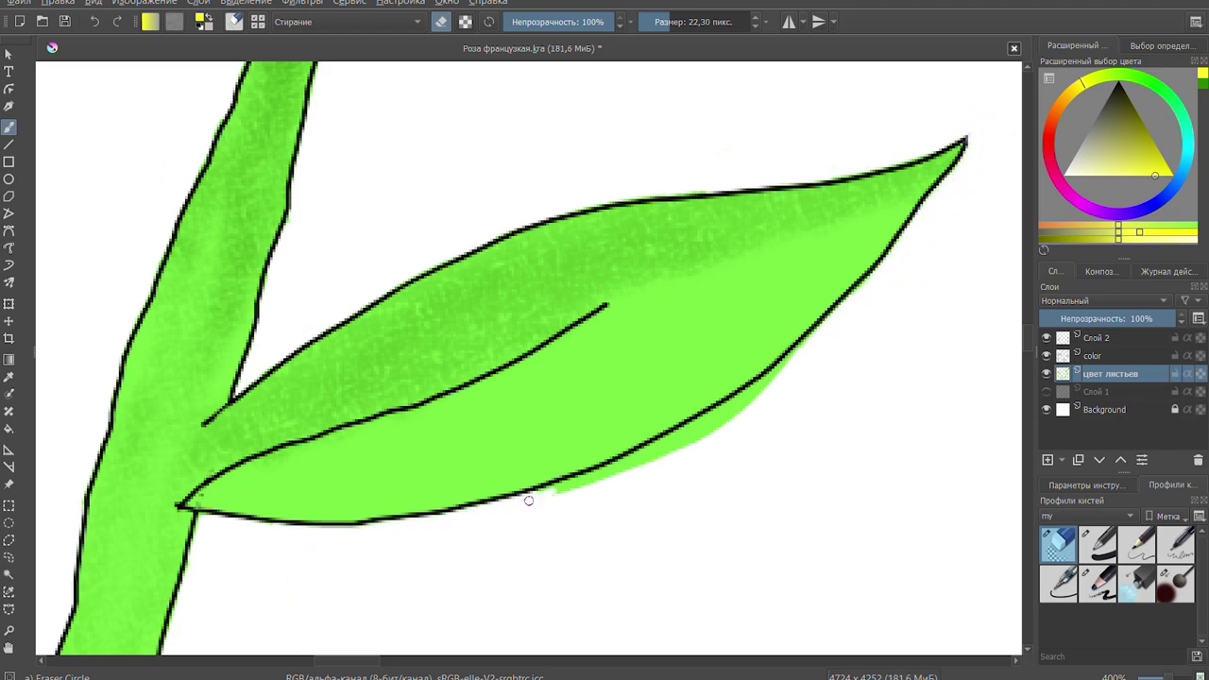
{"action": "left_click_drag", "start_coordinate": [529, 500], "coordinate": [796, 410]}
{"action": "scroll", "coordinate": [796, 410], "scroll_direction": "down", "scroll_amount": 1}
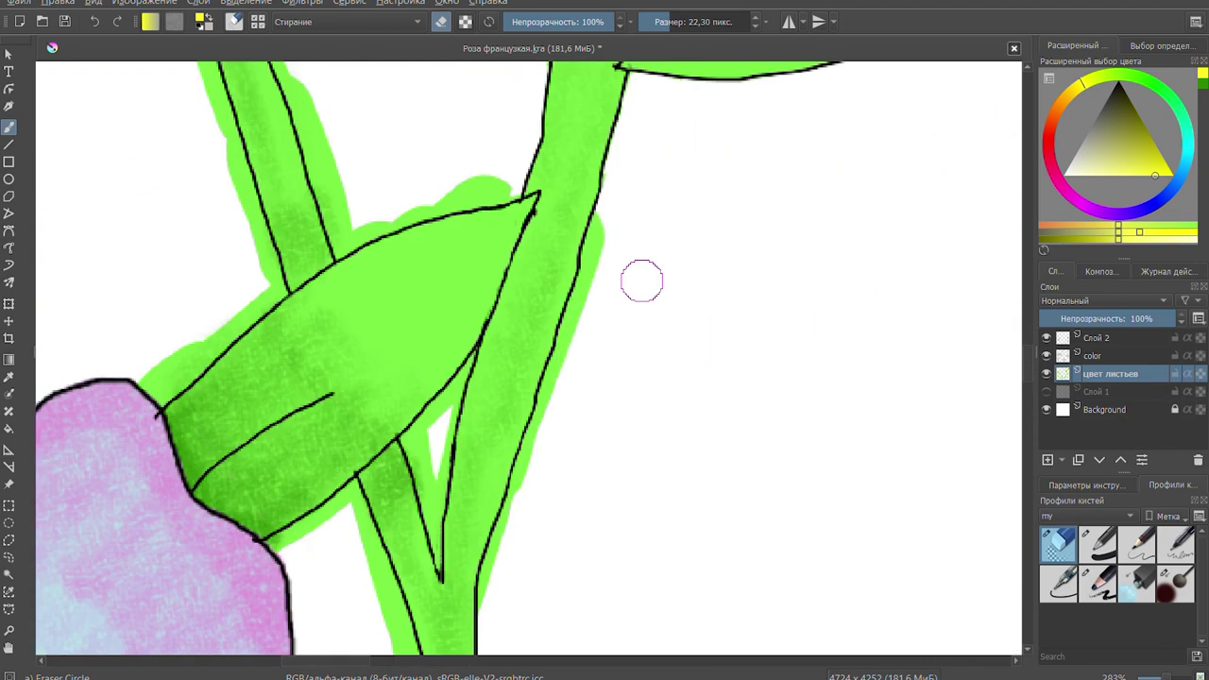
- On the цвет листьев layer, erase green around the stem, leaf top and between stem lines
{"action": "key", "text": "plus"}
{"action": "left_click", "coordinate": [1097, 337]}
{"action": "left_click", "coordinate": [1110, 373]}
{"action": "mouse_move", "coordinate": [604, 245]}
{"action": "left_mouse_down"}
{"action": "mouse_move", "coordinate": [526, 480]}
{"action": "mouse_move", "coordinate": [489, 103]}
{"action": "mouse_move", "coordinate": [405, 151]}
{"action": "left_mouse_up"}
{"action": "scroll", "coordinate": [386, 247], "scroll_direction": "down", "scroll_amount": 5}
{"action": "mouse_move", "coordinate": [386, 247]}
{"action": "left_mouse_down"}
{"action": "mouse_move", "coordinate": [415, 180]}
{"action": "mouse_move", "coordinate": [399, 319]}
{"action": "left_mouse_up"}
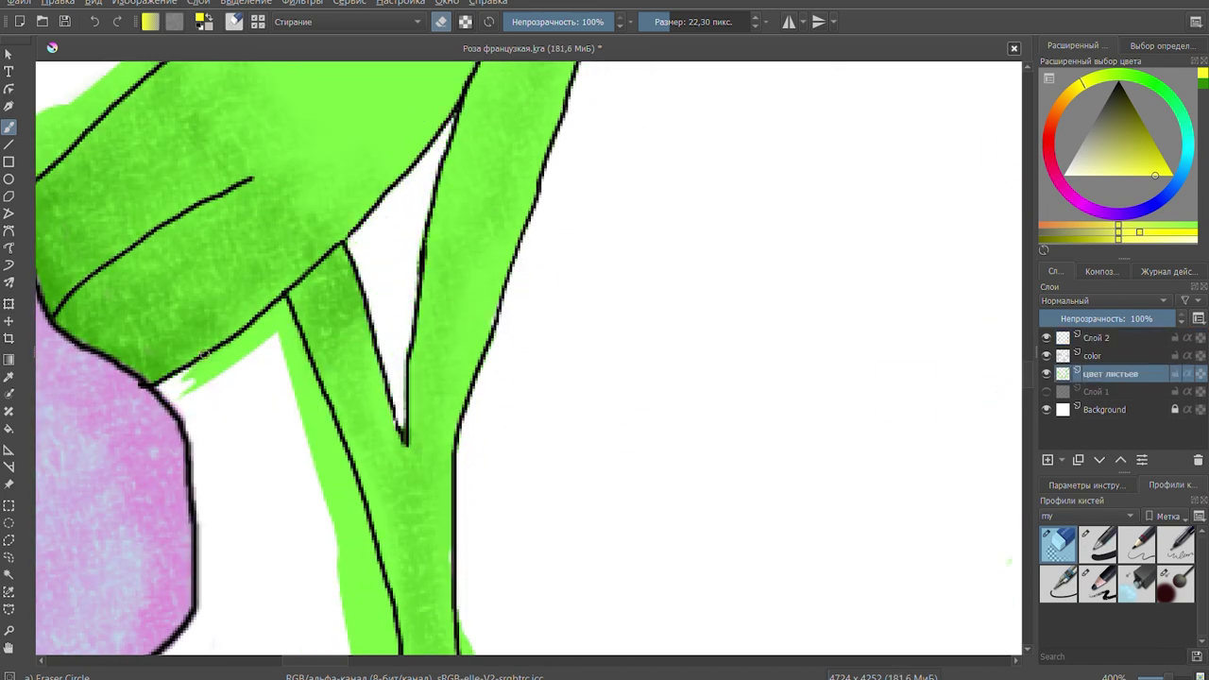
{"action": "left_click_drag", "start_coordinate": [303, 396], "coordinate": [391, 640]}
- Erase overspill along the horizontal stem, near the leaf and along the upper stem
{"action": "scroll", "coordinate": [391, 639], "scroll_direction": "down", "scroll_amount": 10}
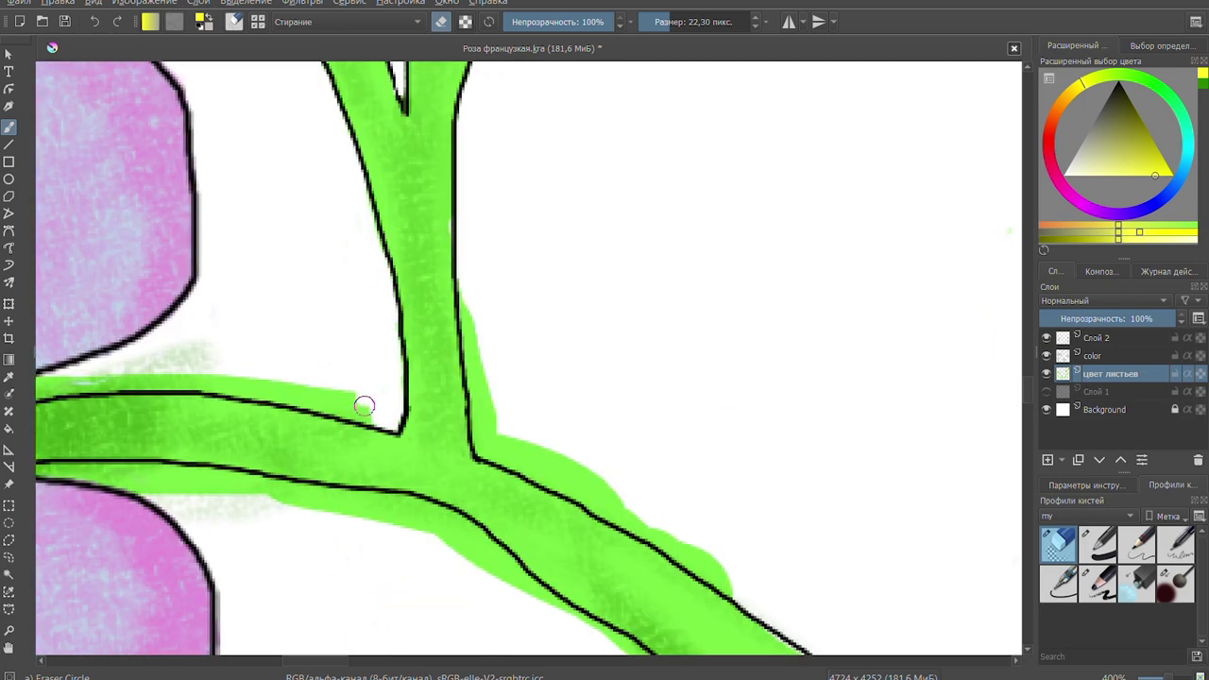
{"action": "left_click_drag", "start_coordinate": [364, 405], "coordinate": [529, 453]}
{"action": "mouse_move", "coordinate": [1007, 386]}
{"action": "left_mouse_down"}
{"action": "mouse_move", "coordinate": [540, 433]}
{"action": "mouse_move", "coordinate": [548, 416]}
{"action": "left_mouse_up"}
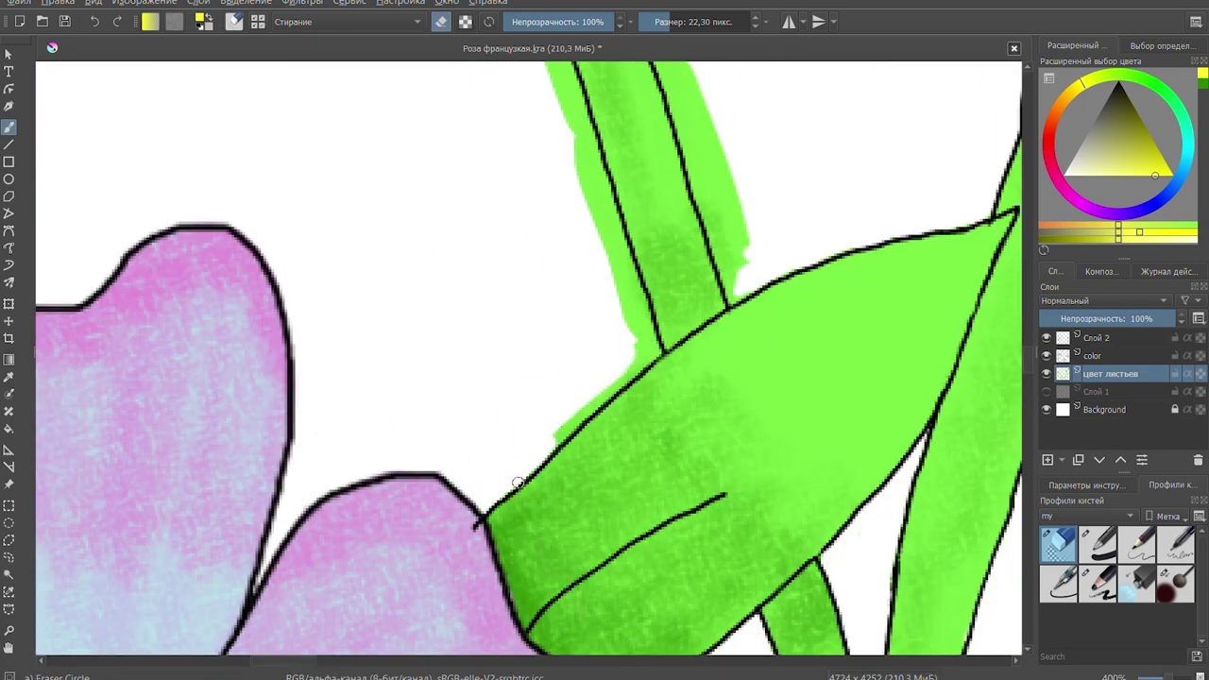
{"action": "scroll", "coordinate": [977, 298], "scroll_direction": "up", "scroll_amount": 5}
{"action": "mouse_move", "coordinate": [448, 66]}
{"action": "left_mouse_down"}
{"action": "mouse_move", "coordinate": [512, 127]}
{"action": "mouse_move", "coordinate": [566, 288]}
{"action": "left_mouse_up"}
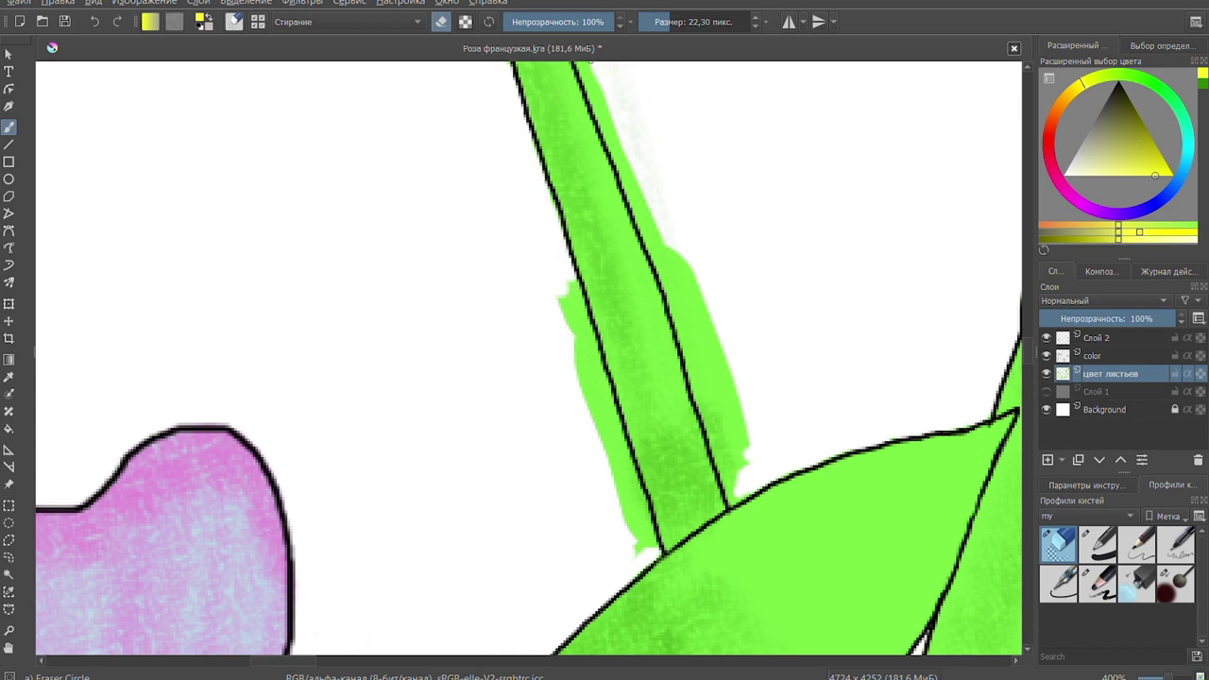
{"action": "mouse_move", "coordinate": [590, 66]}
{"action": "left_mouse_down"}
{"action": "mouse_move", "coordinate": [686, 281]}
{"action": "mouse_move", "coordinate": [745, 466]}
{"action": "left_mouse_up"}
{"action": "left_click_drag", "start_coordinate": [570, 288], "coordinate": [636, 496]}
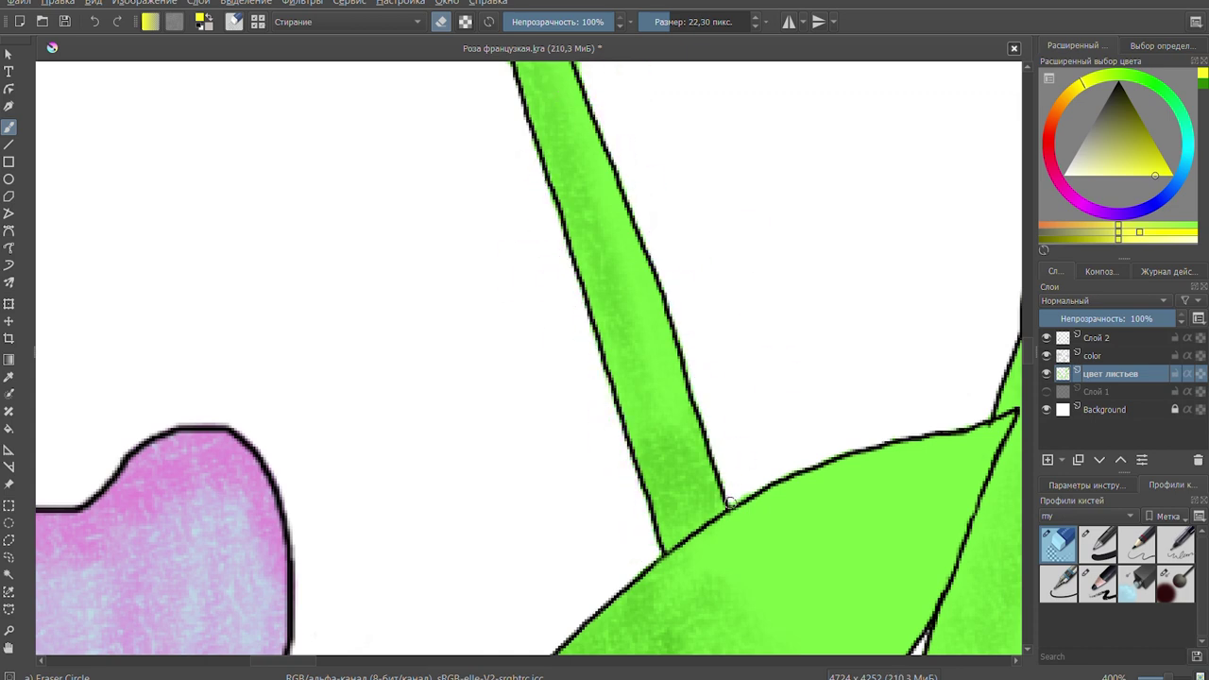
- Erase green overspill along the stem below the petal and along the leaf edge
{"action": "scroll", "coordinate": [729, 502], "scroll_direction": "up", "scroll_amount": 15}
{"action": "left_click_drag", "start_coordinate": [508, 175], "coordinate": [445, 102]}
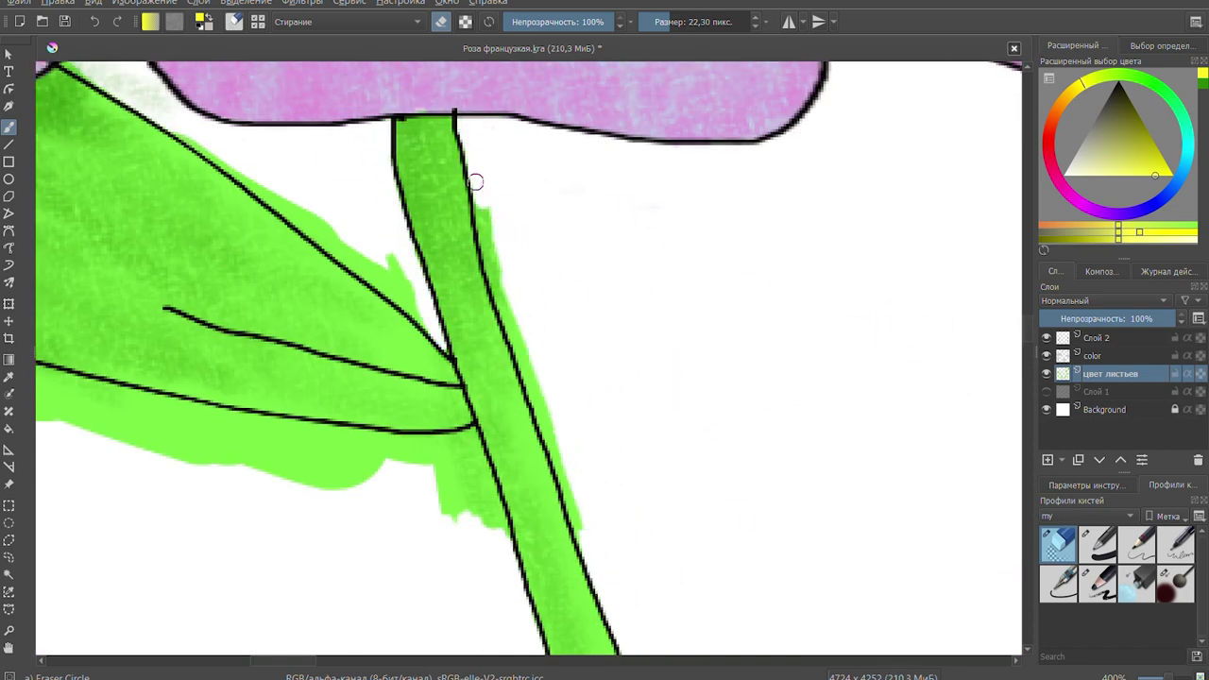
{"action": "left_click_drag", "start_coordinate": [531, 376], "coordinate": [572, 533]}
{"action": "scroll", "coordinate": [785, 513], "scroll_direction": "left", "scroll_amount": 8}
{"action": "left_click_drag", "start_coordinate": [785, 513], "coordinate": [802, 430]}
{"action": "left_click_drag", "start_coordinate": [500, 132], "coordinate": [751, 321]}
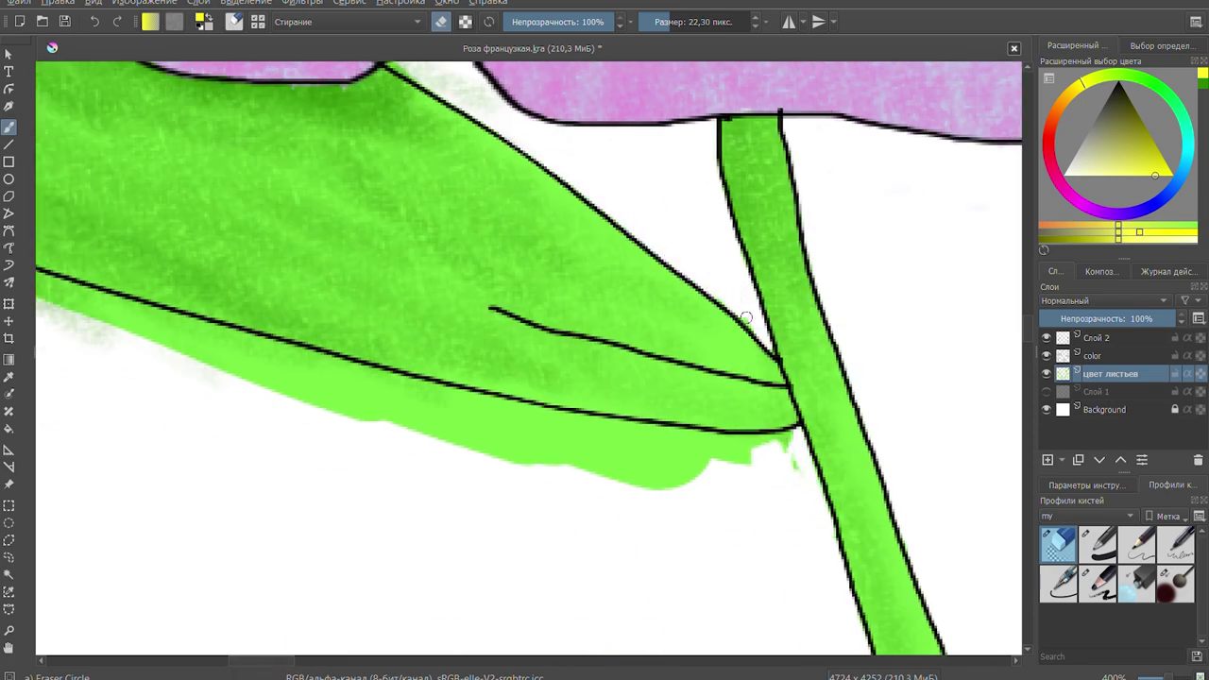
- Erase the green overspill below the leaf's lower edge
{"action": "scroll", "coordinate": [461, 393], "scroll_direction": "up", "scroll_amount": 8}
{"action": "scroll", "coordinate": [462, 393], "scroll_direction": "down", "scroll_amount": 8}
{"action": "mouse_move", "coordinate": [57, 292]}
{"action": "left_mouse_down"}
{"action": "mouse_move", "coordinate": [482, 421]}
{"action": "mouse_move", "coordinate": [737, 434]}
{"action": "left_mouse_up"}
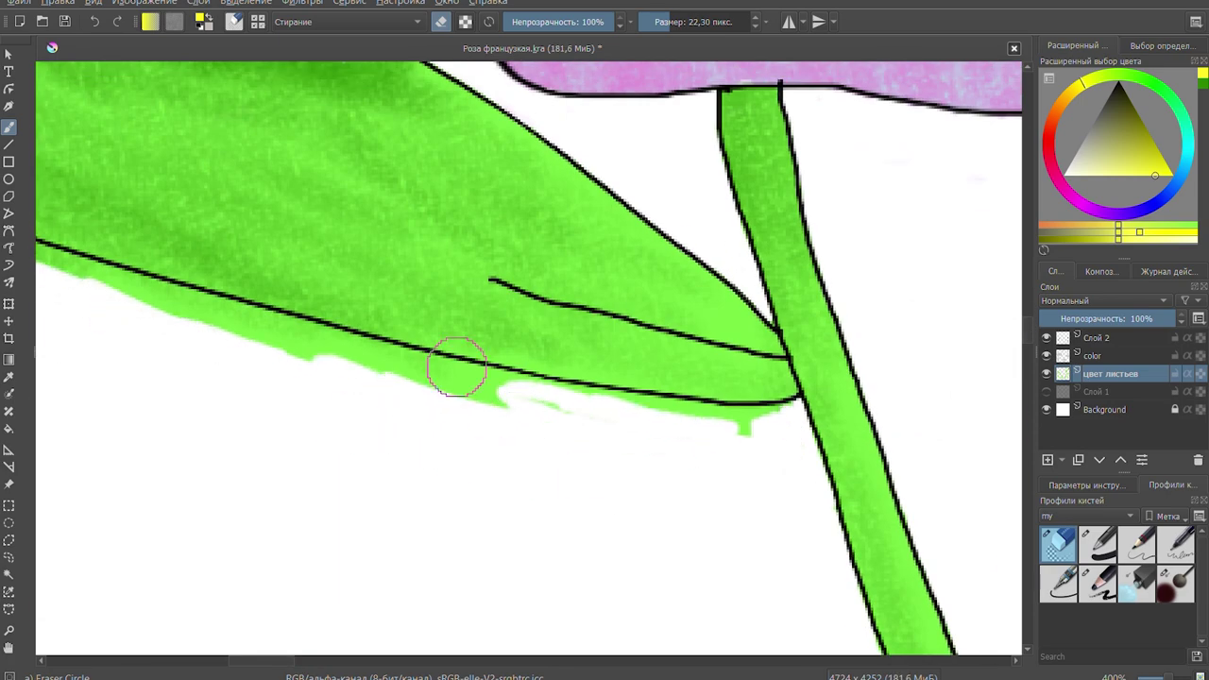
{"action": "mouse_move", "coordinate": [56, 265]}
{"action": "left_mouse_down"}
{"action": "mouse_move", "coordinate": [249, 333]}
{"action": "mouse_move", "coordinate": [351, 343]}
{"action": "mouse_move", "coordinate": [589, 407]}
{"action": "left_mouse_up"}
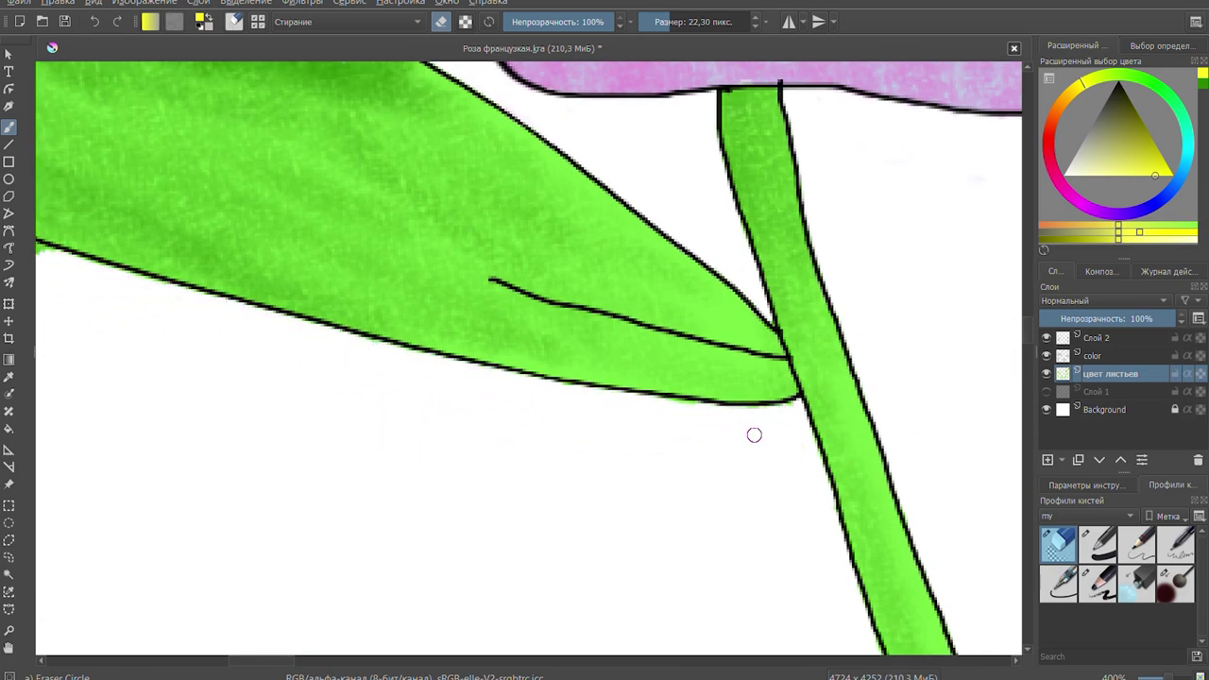
{"action": "scroll", "coordinate": [754, 435], "scroll_direction": "up", "scroll_amount": 8}
{"action": "scroll", "coordinate": [656, 537], "scroll_direction": "up", "scroll_amount": 2}
- Erase the green overspill along the leaf's left edge and above its top edge
{"action": "scroll", "coordinate": [601, 516], "scroll_direction": "up", "scroll_amount": 5}
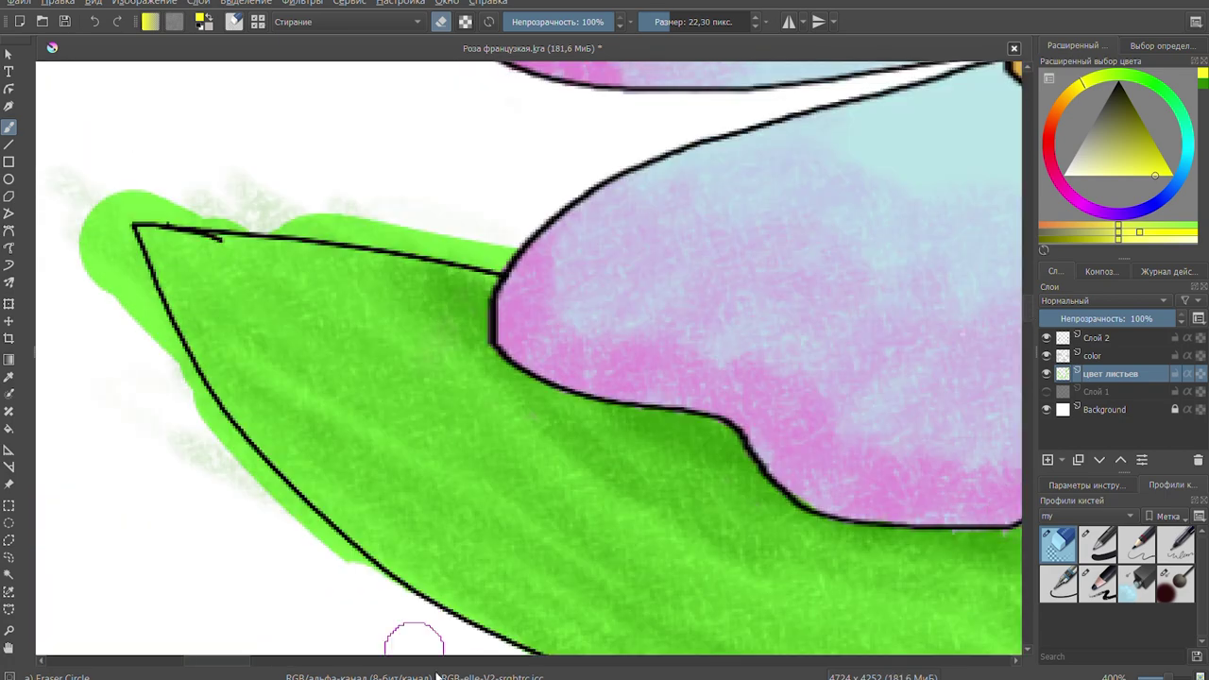
{"action": "scroll", "coordinate": [410, 642], "scroll_direction": "left", "scroll_amount": 3}
{"action": "left_click_drag", "start_coordinate": [510, 585], "coordinate": [321, 415]}
{"action": "left_click_drag", "start_coordinate": [368, 472], "coordinate": [245, 227]}
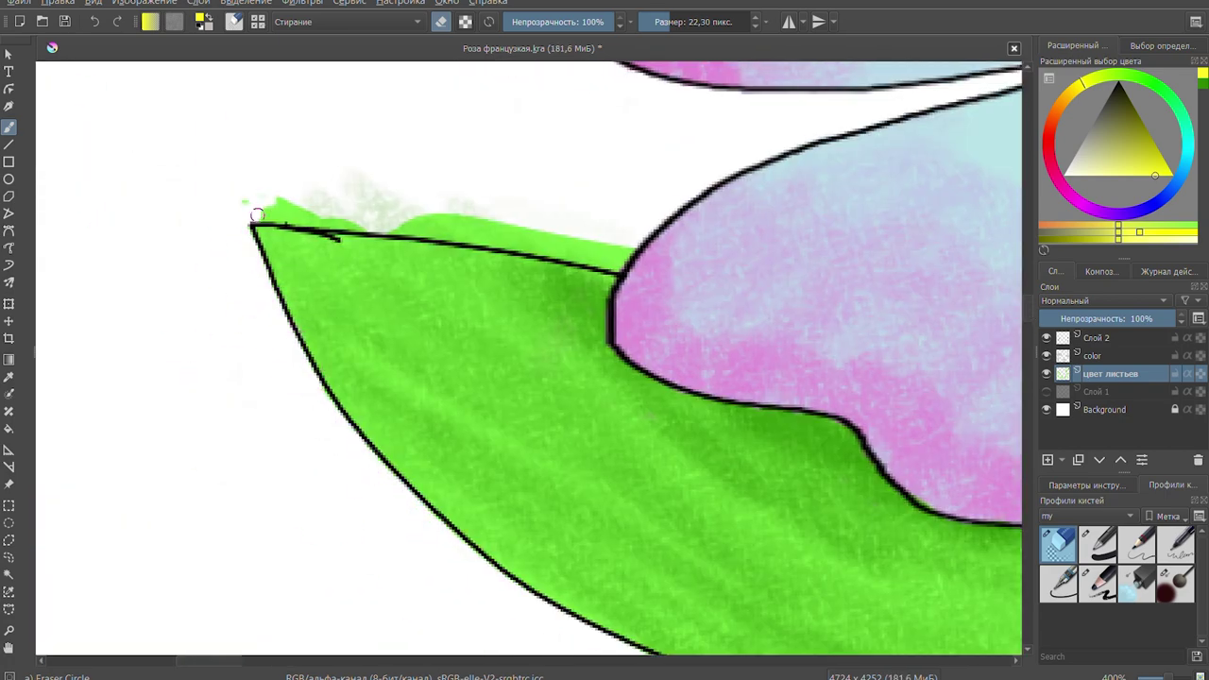
{"action": "left_click_drag", "start_coordinate": [311, 195], "coordinate": [338, 248]}
{"action": "key", "text": "Page_Up"}
{"action": "key", "text": "Page_Up"}
{"action": "key", "text": "Page_Down"}
{"action": "key", "text": "Page_Down"}
{"action": "left_click_drag", "start_coordinate": [397, 212], "coordinate": [639, 237]}
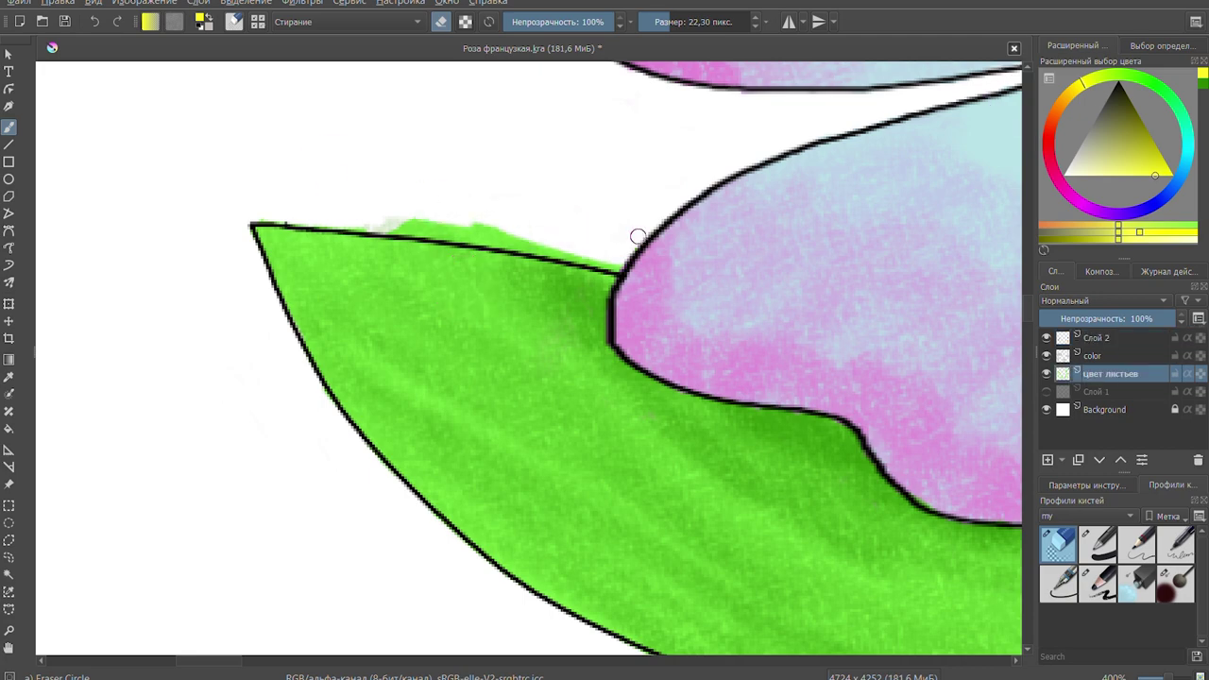
- Erase the excess green around the leaf outline and along its top edge
{"action": "scroll", "coordinate": [604, 359], "scroll_direction": "down", "scroll_amount": 5}
{"action": "scroll", "coordinate": [305, 648], "scroll_direction": "up", "scroll_amount": 5}
{"action": "scroll", "coordinate": [221, 668], "scroll_direction": "left", "scroll_amount": 2}
{"action": "left_click_drag", "start_coordinate": [85, 76], "coordinate": [305, 332]}
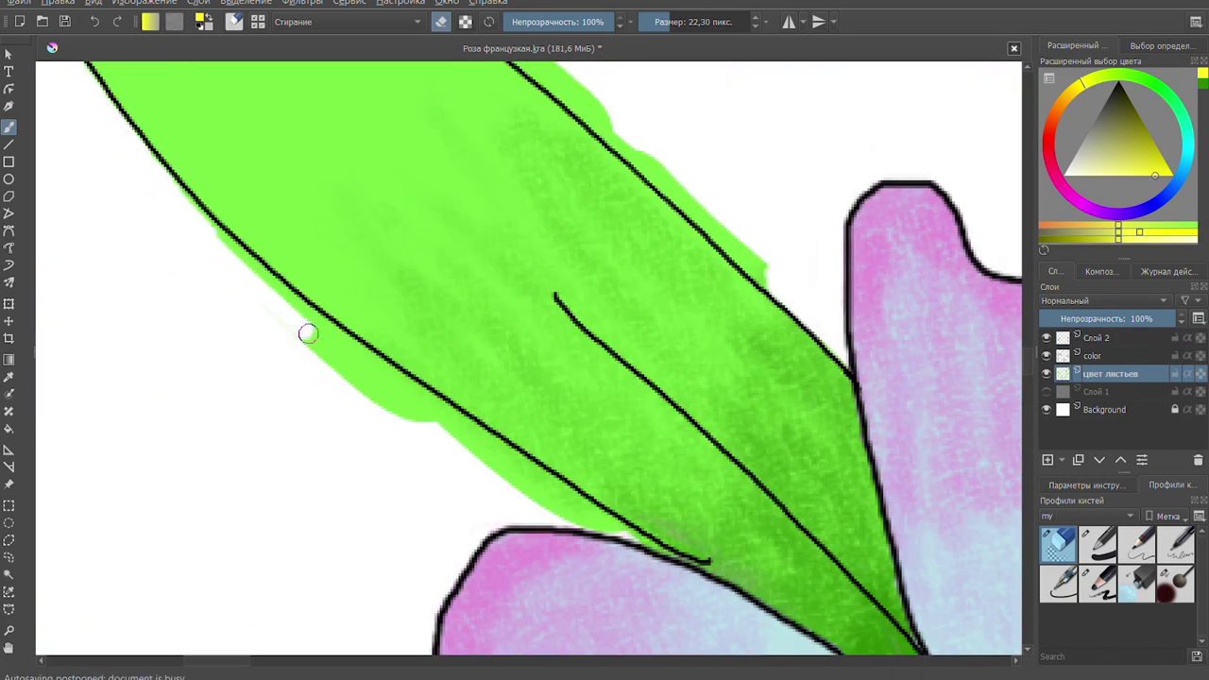
{"action": "left_click_drag", "start_coordinate": [180, 185], "coordinate": [425, 406]}
{"action": "left_click_drag", "start_coordinate": [368, 349], "coordinate": [633, 534]}
{"action": "scroll", "coordinate": [415, 113], "scroll_direction": "up", "scroll_amount": 3}
{"action": "mouse_move", "coordinate": [415, 113]}
{"action": "left_mouse_down"}
{"action": "mouse_move", "coordinate": [566, 210]}
{"action": "mouse_move", "coordinate": [737, 367]}
{"action": "left_mouse_up"}
- Clean green spill around the leaf tip and on both sides of the leaf under the flower
{"action": "key", "text": "Page_Up"}
{"action": "key", "text": "Page_Up"}
{"action": "scroll", "coordinate": [579, 328], "scroll_direction": "up", "scroll_amount": 3}
{"action": "key", "text": "Page_Down"}
{"action": "key", "text": "Page_Down"}
{"action": "mouse_move", "coordinate": [337, 265]}
{"action": "left_mouse_down"}
{"action": "mouse_move", "coordinate": [284, 278]}
{"action": "mouse_move", "coordinate": [321, 256]}
{"action": "mouse_move", "coordinate": [607, 286]}
{"action": "left_mouse_up"}
{"action": "scroll", "coordinate": [607, 286], "scroll_direction": "down", "scroll_amount": 3}
{"action": "scroll", "coordinate": [367, 237], "scroll_direction": "right", "scroll_amount": 3}
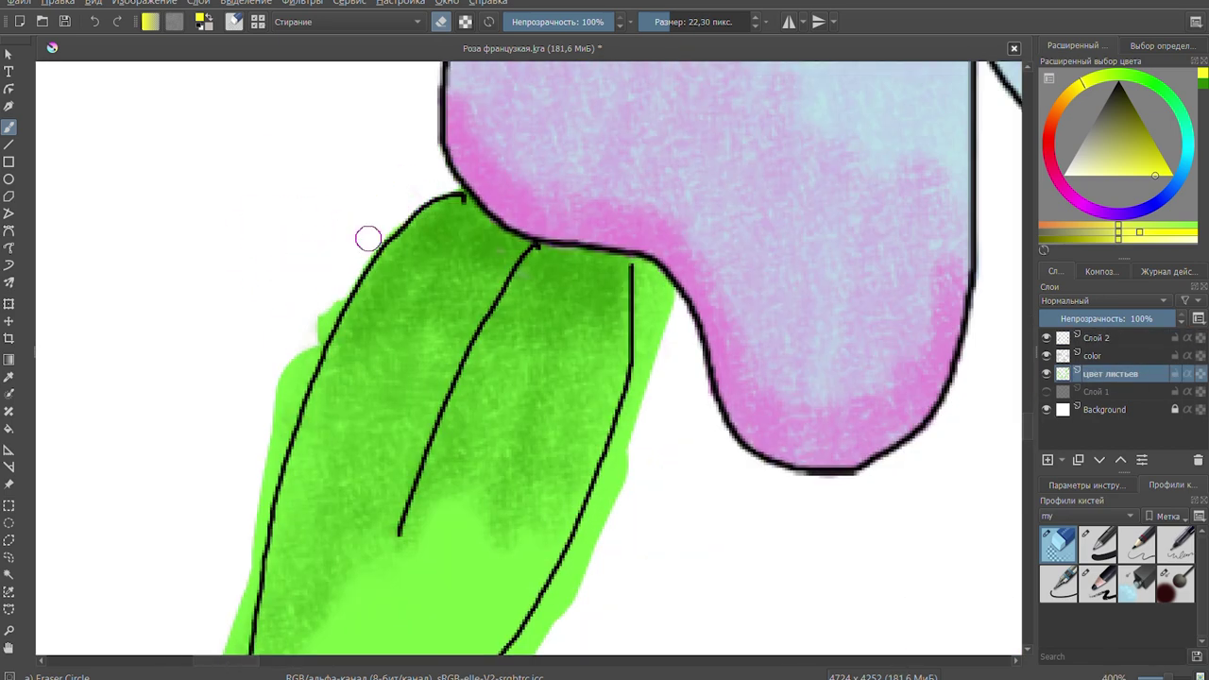
{"action": "mouse_move", "coordinate": [368, 238]}
{"action": "left_mouse_down"}
{"action": "mouse_move", "coordinate": [680, 332]}
{"action": "mouse_move", "coordinate": [445, 183]}
{"action": "mouse_move", "coordinate": [271, 402]}
{"action": "mouse_move", "coordinate": [274, 566]}
{"action": "left_mouse_up"}
{"action": "scroll", "coordinate": [274, 566], "scroll_direction": "down", "scroll_amount": 1}
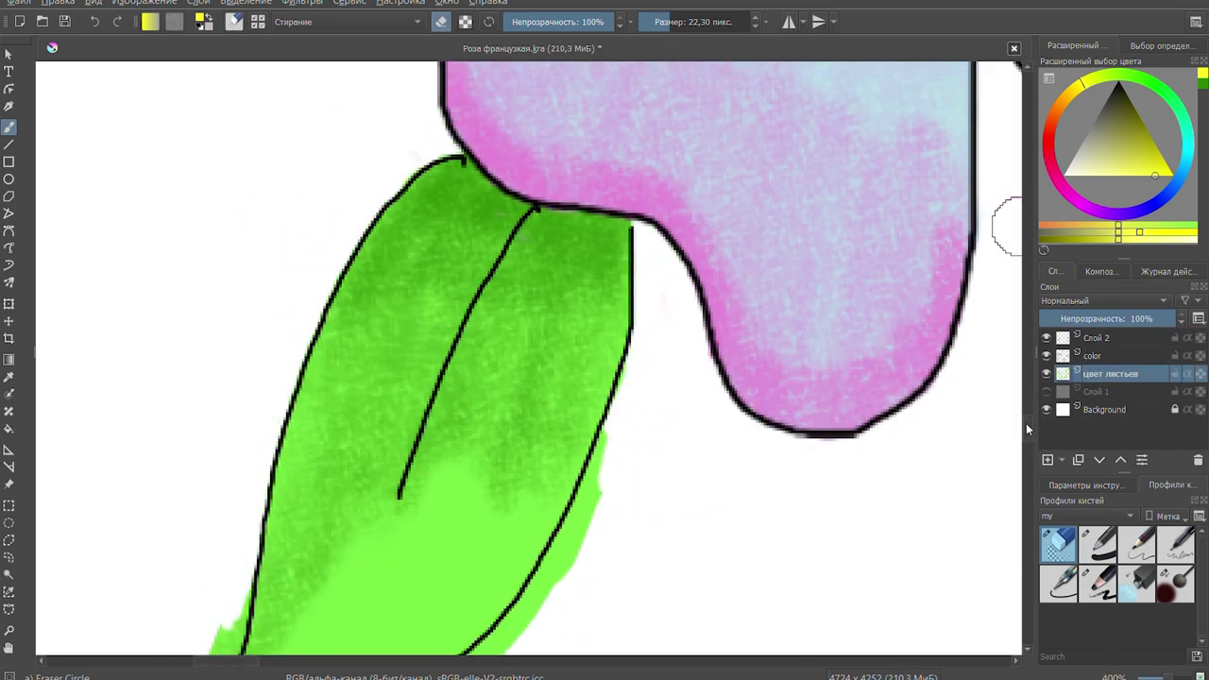
{"action": "scroll", "coordinate": [274, 567], "scroll_direction": "down", "scroll_amount": 5}
{"action": "mouse_move", "coordinate": [236, 373]}
{"action": "left_mouse_down"}
{"action": "mouse_move", "coordinate": [224, 583]}
{"action": "mouse_move", "coordinate": [475, 437]}
{"action": "left_mouse_up"}
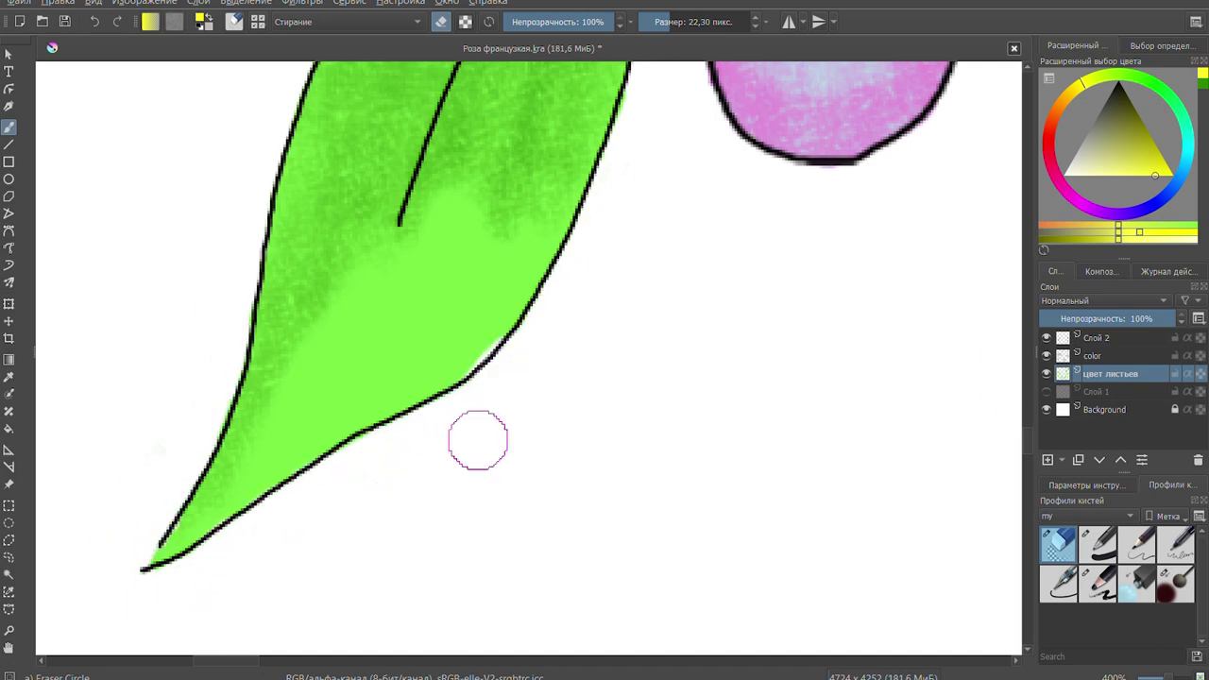
- Zoom out to the whole branch and erase green paint above and below the stem on цвет листьев
{"action": "key", "text": "/"}
{"action": "left_click", "coordinate": [335, 350], "text": "ctrl"}
{"action": "scroll", "coordinate": [742, 346], "scroll_direction": "down", "scroll_amount": 3}
{"action": "scroll", "coordinate": [1029, 395], "scroll_direction": "up", "scroll_amount": 3}
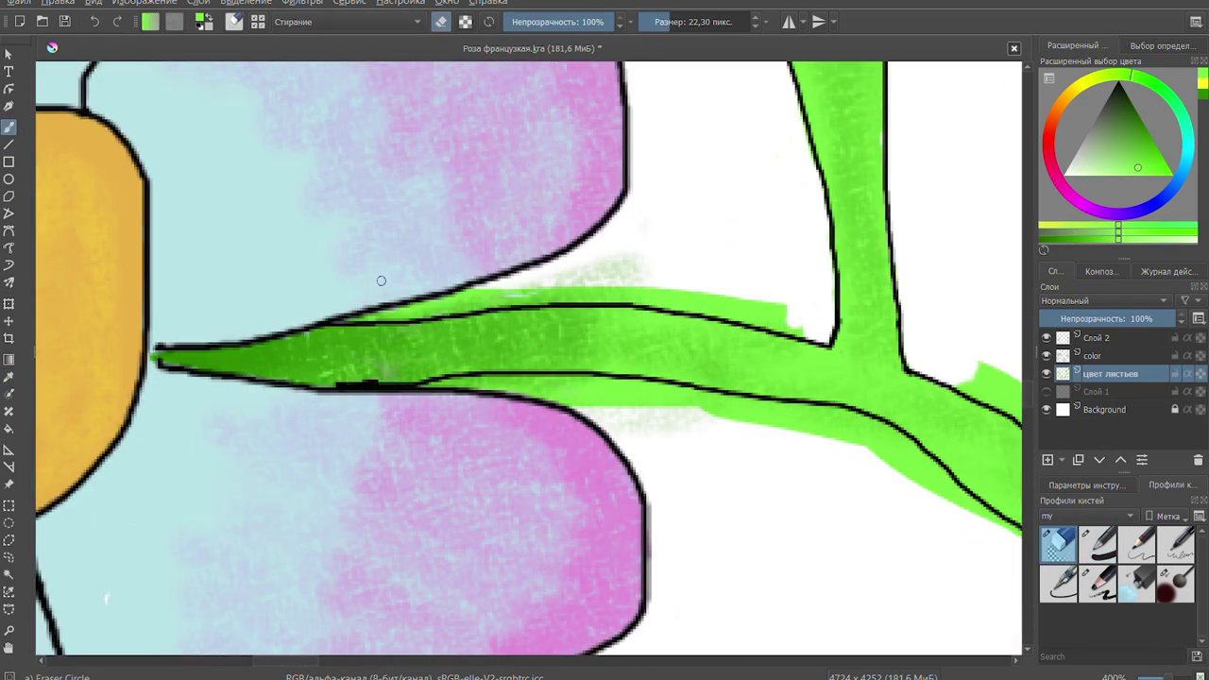
{"action": "key", "text": "Page_Down"}
{"action": "left_click_drag", "start_coordinate": [646, 296], "coordinate": [682, 303]}
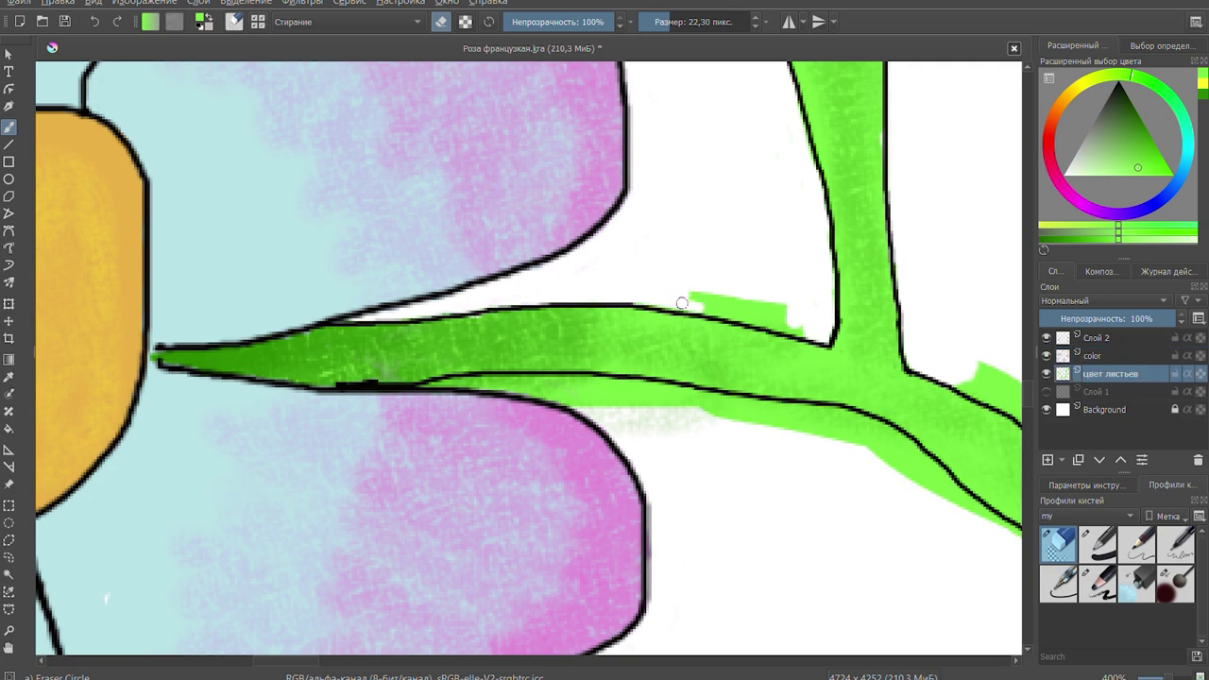
{"action": "left_click_drag", "start_coordinate": [563, 399], "coordinate": [865, 427]}
{"action": "left_click_drag", "start_coordinate": [865, 428], "coordinate": [199, 428]}
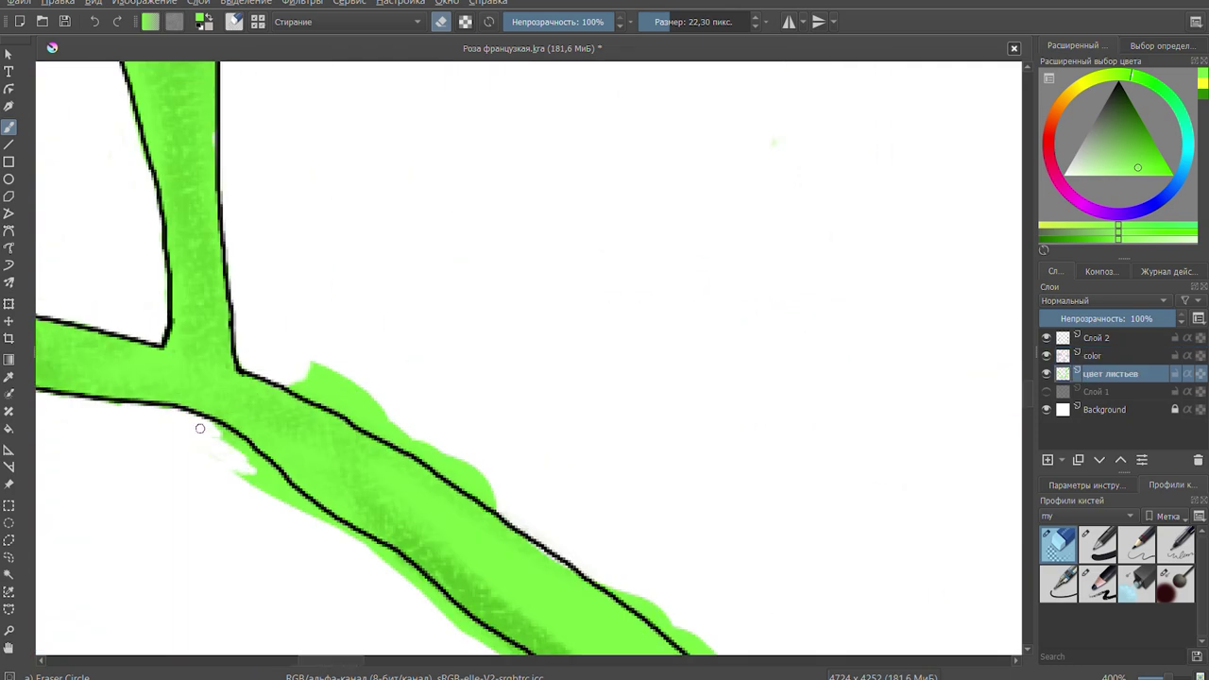
{"action": "mouse_move", "coordinate": [424, 593]}
{"action": "left_mouse_down"}
{"action": "mouse_move", "coordinate": [369, 410]}
{"action": "mouse_move", "coordinate": [472, 472]}
{"action": "left_mouse_up"}
- Erase more green paint below the stem on the цвет листьев layer
{"action": "scroll", "coordinate": [359, 575], "scroll_direction": "up", "scroll_amount": 1}
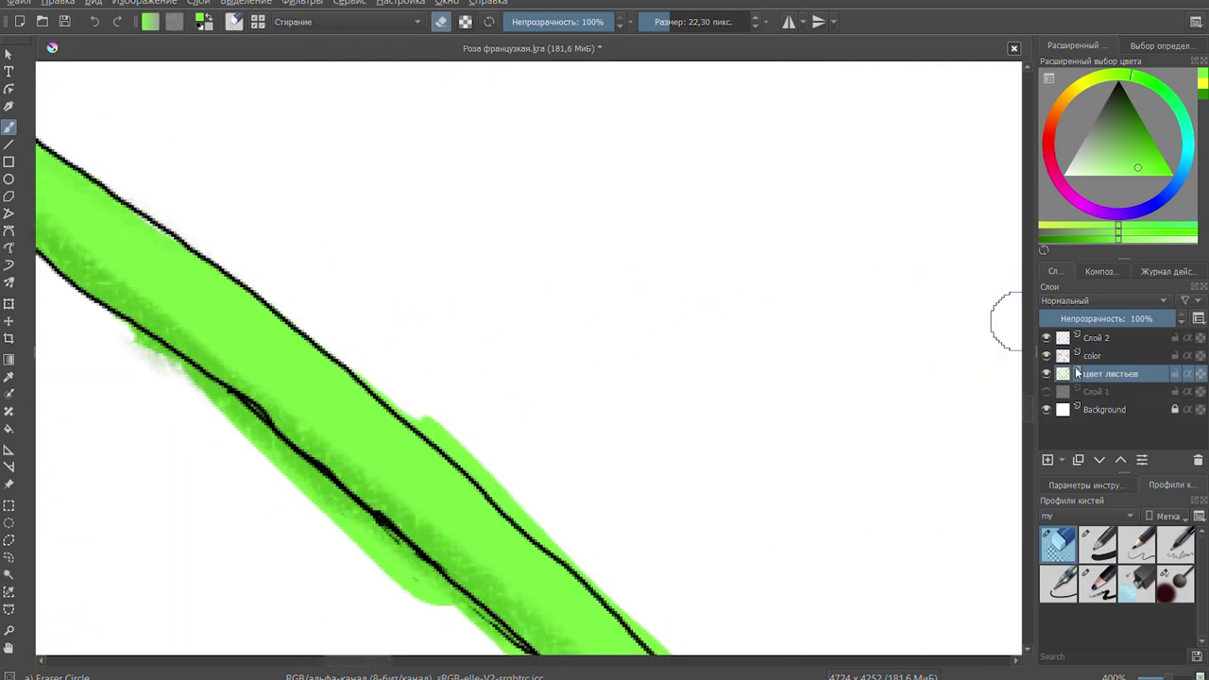
{"action": "key", "text": "Page_Up"}
{"action": "key", "text": "Page_Up"}
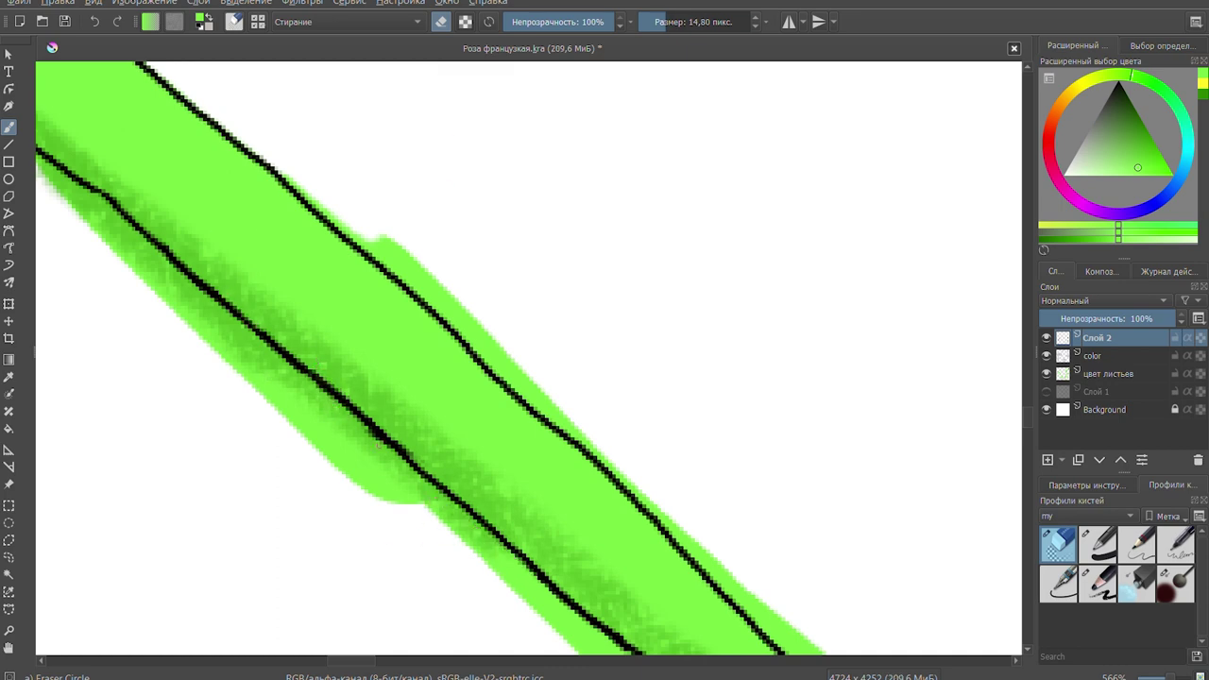
{"action": "scroll", "coordinate": [396, 425], "scroll_direction": "down", "scroll_amount": 1}
{"action": "left_click", "coordinate": [1103, 374]}
{"action": "left_click_drag", "start_coordinate": [538, 381], "coordinate": [774, 599]}
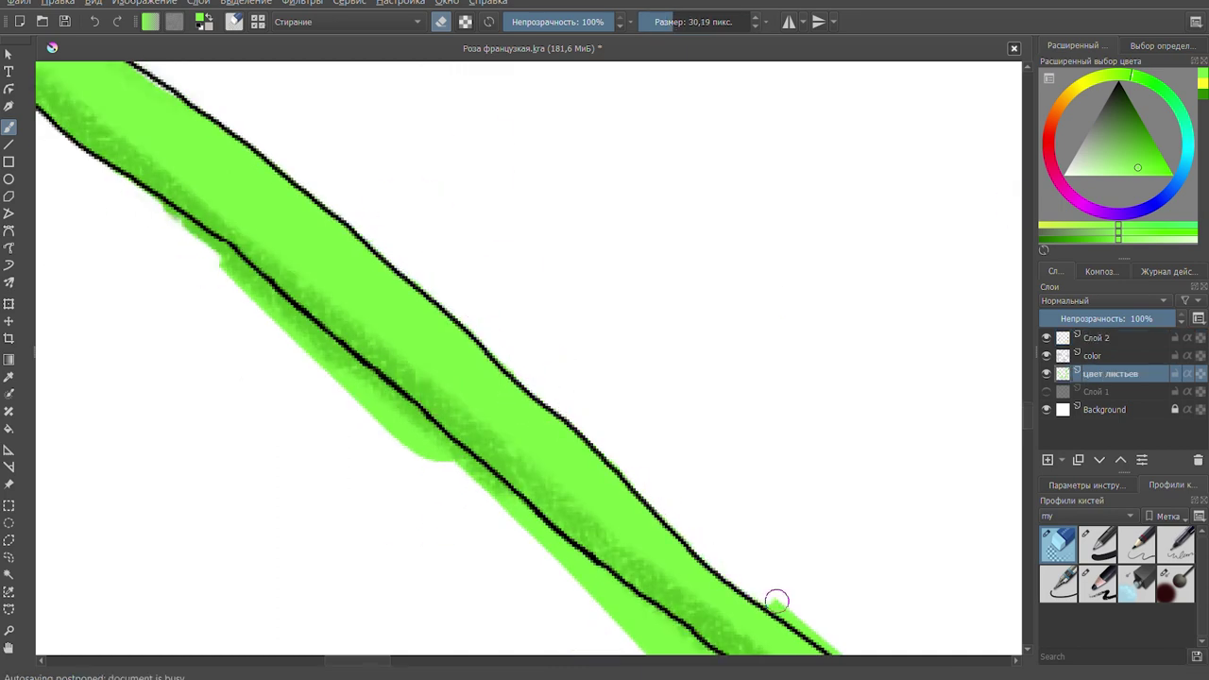
{"action": "left_click_drag", "start_coordinate": [198, 237], "coordinate": [400, 410]}
{"action": "mouse_move", "coordinate": [444, 453]}
{"action": "left_mouse_down"}
{"action": "mouse_move", "coordinate": [281, 249]}
{"action": "mouse_move", "coordinate": [624, 539]}
{"action": "left_mouse_up"}
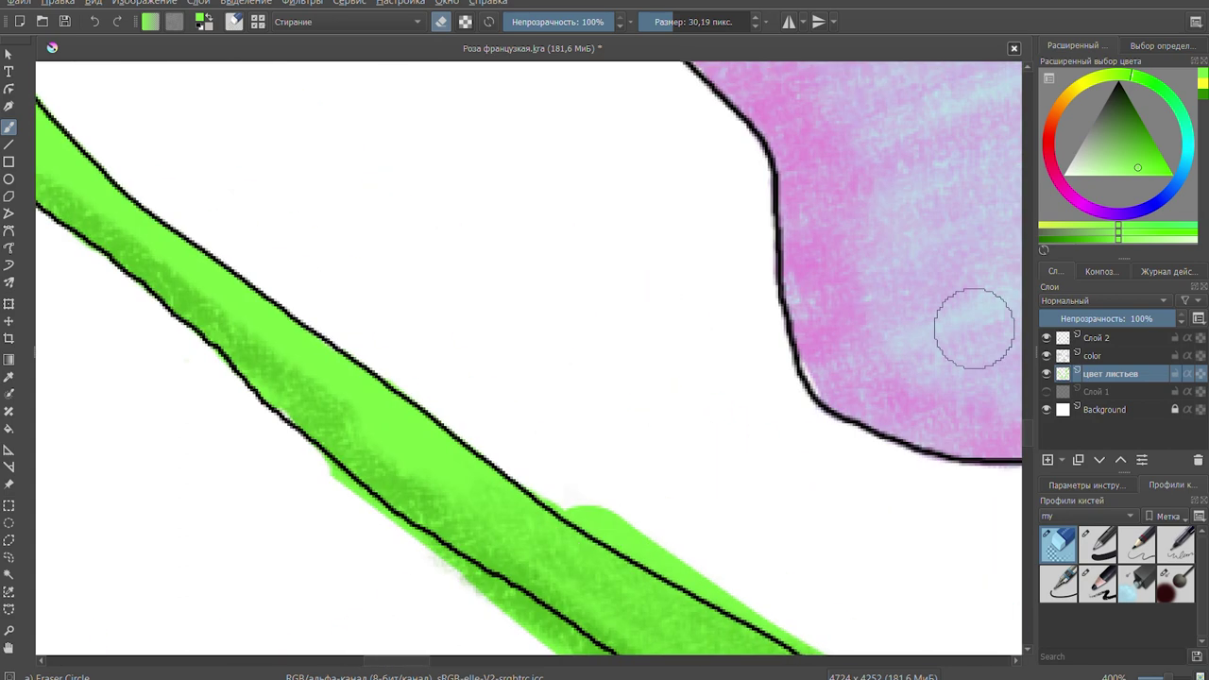
{"action": "mouse_move", "coordinate": [567, 491]}
{"action": "left_mouse_down"}
{"action": "mouse_move", "coordinate": [460, 418]}
{"action": "mouse_move", "coordinate": [737, 464]}
{"action": "mouse_move", "coordinate": [992, 604]}
{"action": "left_mouse_up"}
- Erase the green below the leaf's lower outline
{"action": "scroll", "coordinate": [998, 229], "scroll_direction": "down", "scroll_amount": 3}
{"action": "scroll", "coordinate": [998, 229], "scroll_direction": "down", "scroll_amount": 1}
{"action": "mouse_move", "coordinate": [838, 412]}
{"action": "left_mouse_down"}
{"action": "mouse_move", "coordinate": [877, 453]}
{"action": "mouse_move", "coordinate": [761, 381]}
{"action": "mouse_move", "coordinate": [938, 464]}
{"action": "left_mouse_up"}
{"action": "left_click_drag", "start_coordinate": [404, 660], "coordinate": [355, 673]}
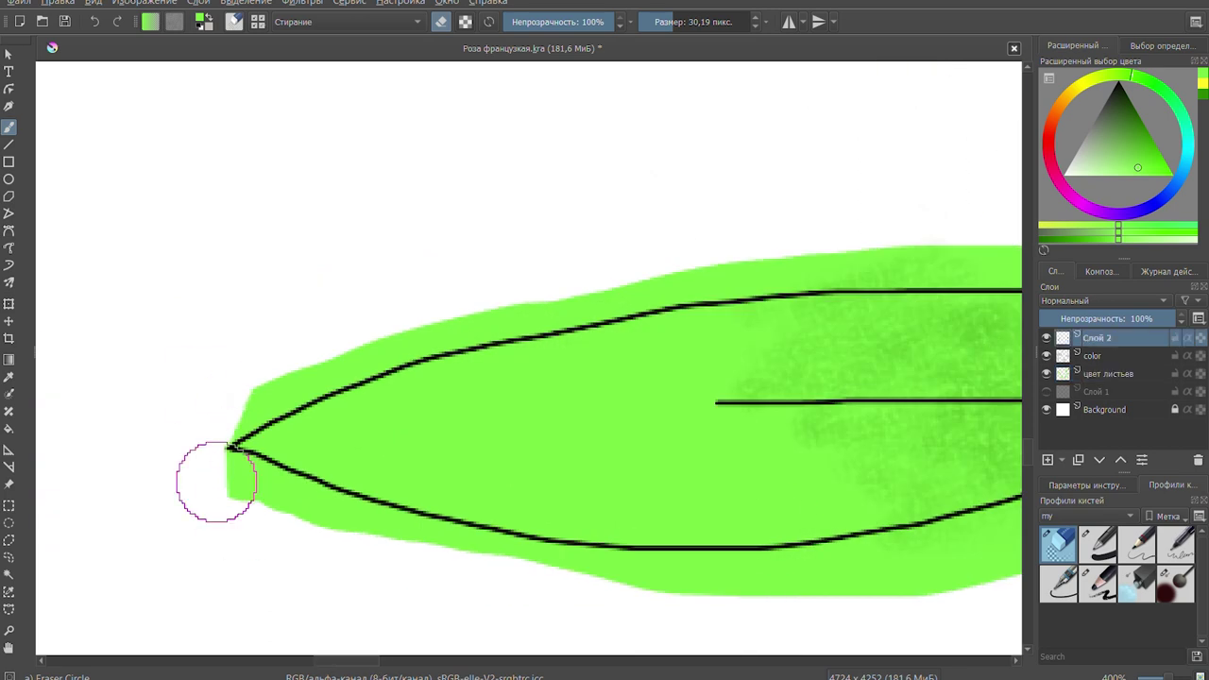
{"action": "mouse_move", "coordinate": [159, 529]}
{"action": "left_mouse_down"}
{"action": "mouse_move", "coordinate": [286, 524]}
{"action": "mouse_move", "coordinate": [684, 609]}
{"action": "mouse_move", "coordinate": [916, 557]}
{"action": "left_mouse_up"}
- Remove the green fringe near the leaf tip, the blob by the stem, and around the stem fork
{"action": "mouse_move", "coordinate": [108, 424]}
{"action": "left_mouse_down"}
{"action": "mouse_move", "coordinate": [444, 311]}
{"action": "mouse_move", "coordinate": [897, 246]}
{"action": "left_mouse_up"}
{"action": "left_click_drag", "start_coordinate": [359, 660], "coordinate": [396, 660]}
{"action": "mouse_move", "coordinate": [236, 557]}
{"action": "left_mouse_down"}
{"action": "mouse_move", "coordinate": [366, 536]}
{"action": "mouse_move", "coordinate": [453, 500]}
{"action": "left_mouse_up"}
{"action": "mouse_move", "coordinate": [566, 255]}
{"action": "left_mouse_down"}
{"action": "mouse_move", "coordinate": [613, 281]}
{"action": "mouse_move", "coordinate": [610, 265]}
{"action": "left_mouse_up"}
{"action": "left_click_drag", "start_coordinate": [661, 312], "coordinate": [784, 349]}
{"action": "mouse_move", "coordinate": [512, 440]}
{"action": "left_mouse_down"}
{"action": "mouse_move", "coordinate": [601, 431]}
{"action": "mouse_move", "coordinate": [580, 453]}
{"action": "mouse_move", "coordinate": [858, 425]}
{"action": "mouse_move", "coordinate": [998, 432]}
{"action": "left_mouse_up"}
- Erase the green fringe outside the leaf's lower-left outline
{"action": "scroll", "coordinate": [312, 193], "scroll_direction": "down", "scroll_amount": 5}
{"action": "left_click_drag", "start_coordinate": [312, 193], "coordinate": [820, 644]}
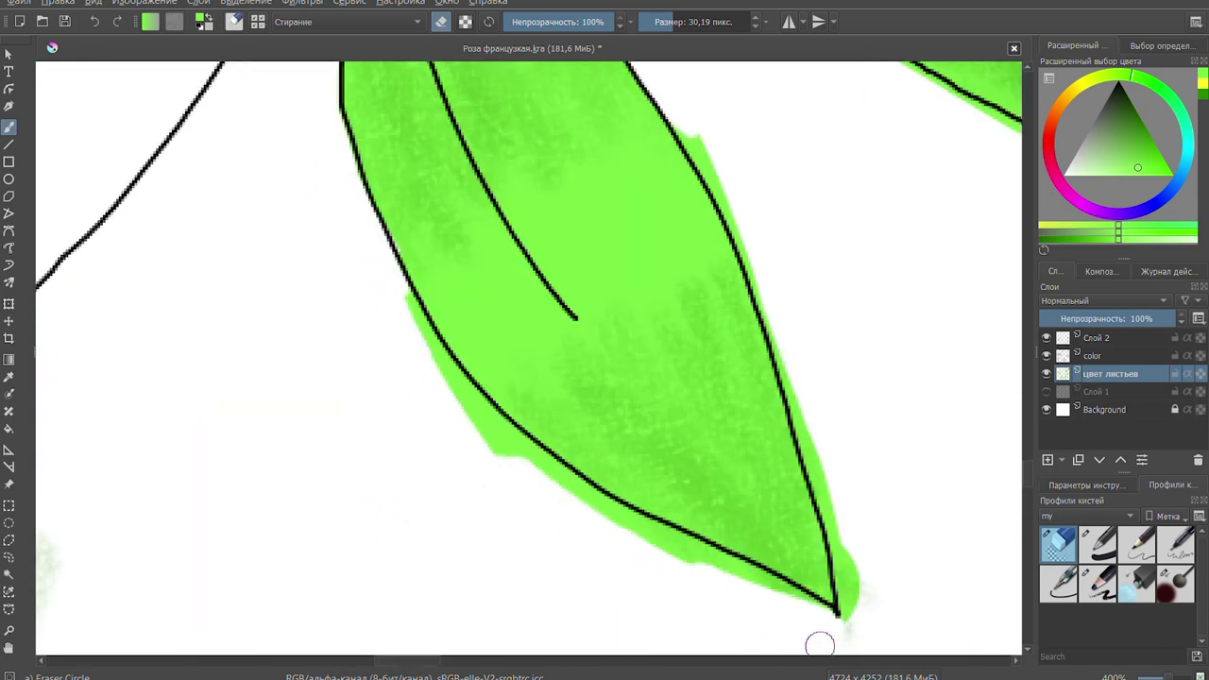
{"action": "left_click_drag", "start_coordinate": [416, 301], "coordinate": [588, 542]}
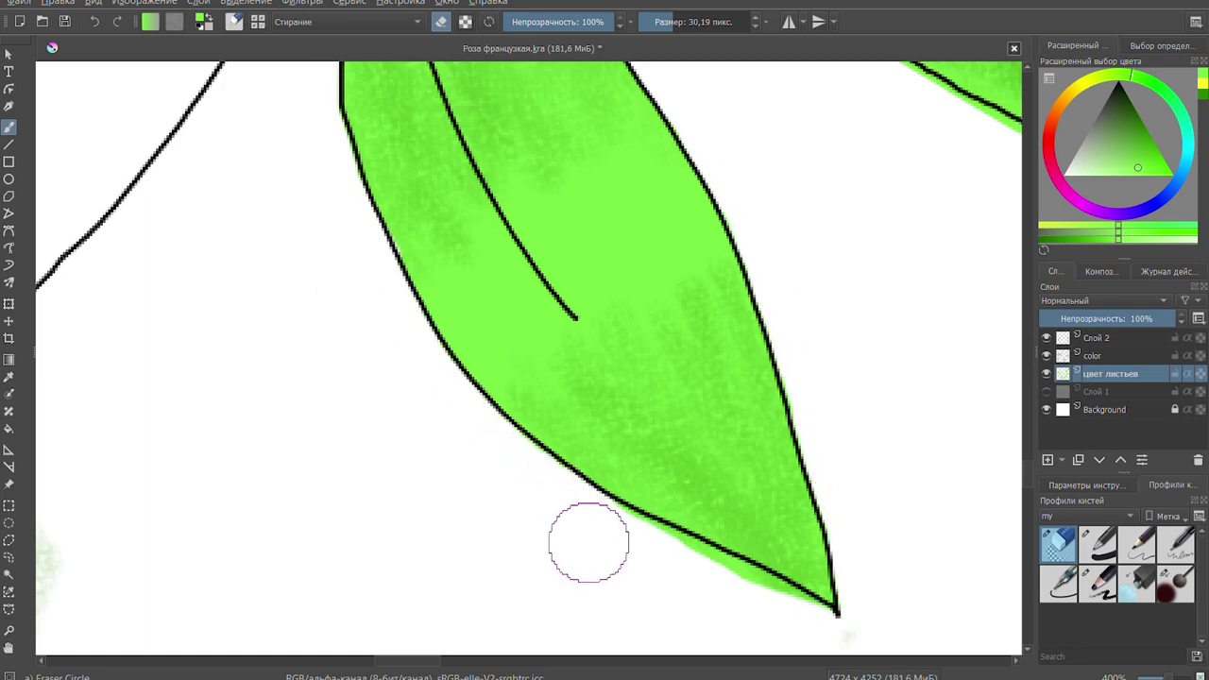
{"action": "scroll", "coordinate": [998, 346], "scroll_direction": "down", "scroll_amount": 5}
{"action": "scroll", "coordinate": [655, 284], "scroll_direction": "down", "scroll_amount": 2}
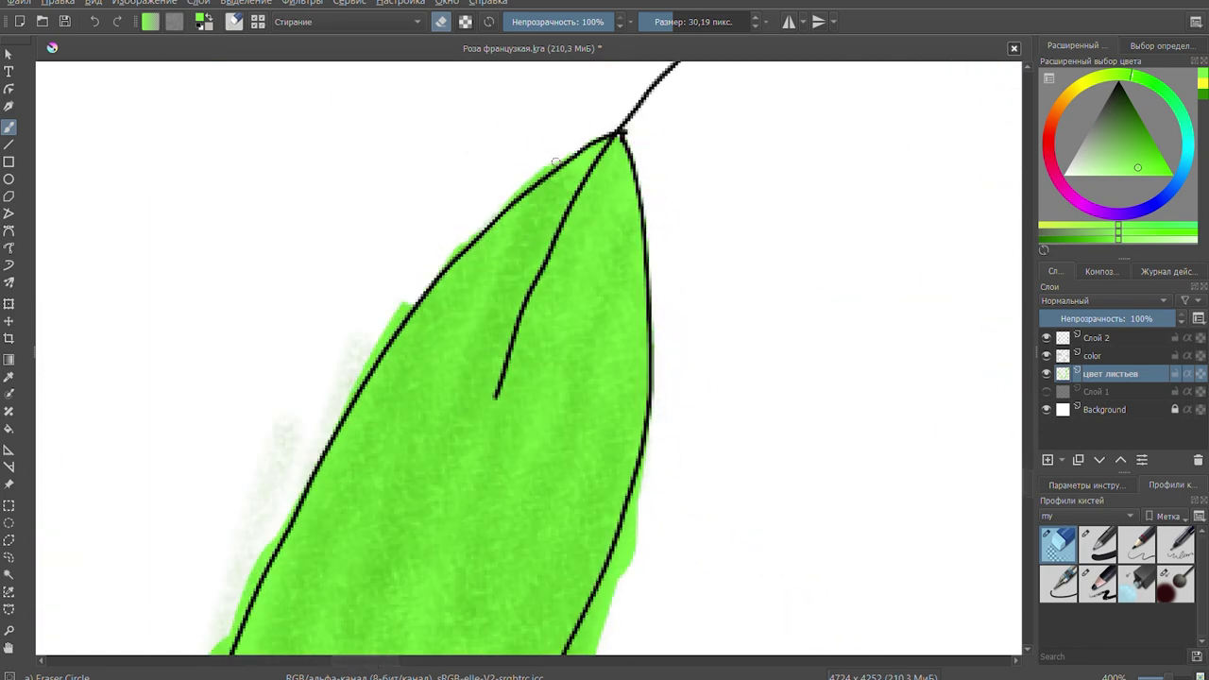
{"action": "mouse_move", "coordinate": [311, 394]}
{"action": "left_mouse_down"}
{"action": "mouse_move", "coordinate": [283, 519]}
{"action": "mouse_move", "coordinate": [227, 652]}
{"action": "left_mouse_up"}
- Clean the fringe around the leaf tip, spill along the stem, and the stray doubled stem line
{"action": "scroll", "coordinate": [999, 343], "scroll_direction": "down", "scroll_amount": 4}
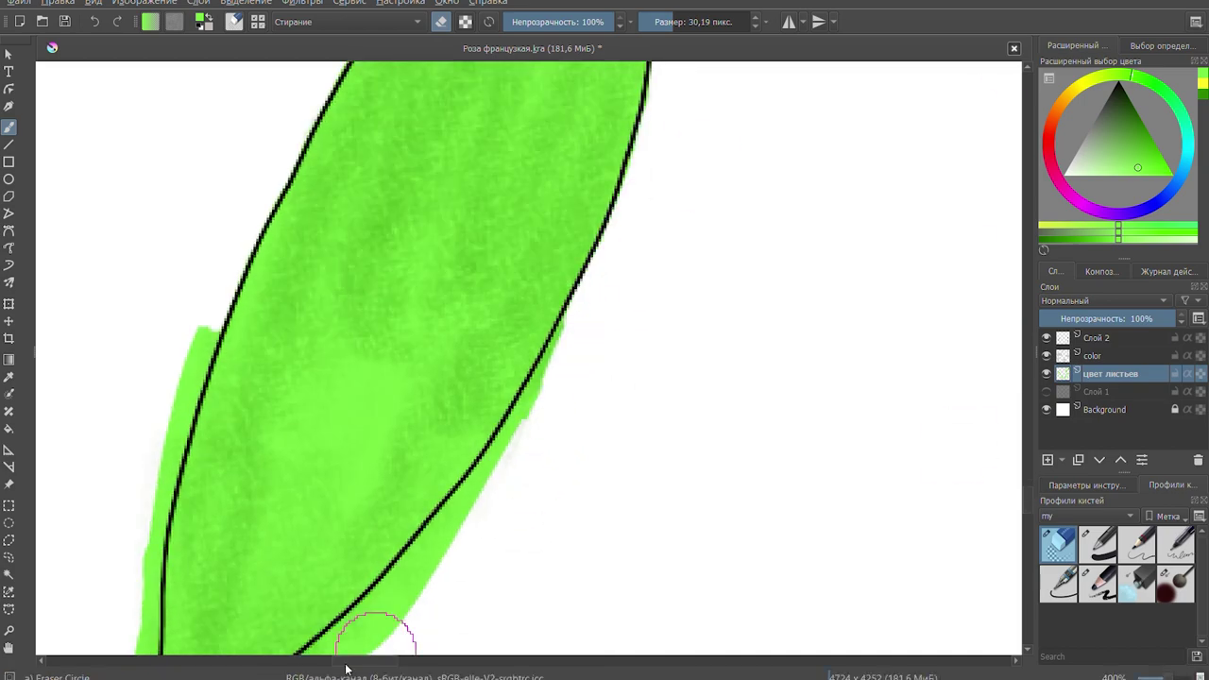
{"action": "scroll", "coordinate": [387, 623], "scroll_direction": "down", "scroll_amount": 3}
{"action": "key", "text": "Page_Up"}
{"action": "key", "text": "Page_Up"}
{"action": "key", "text": "Page_Down"}
{"action": "key", "text": "Page_Down"}
{"action": "mouse_move", "coordinate": [458, 175]}
{"action": "left_mouse_down"}
{"action": "mouse_move", "coordinate": [387, 387]}
{"action": "mouse_move", "coordinate": [441, 648]}
{"action": "mouse_move", "coordinate": [528, 586]}
{"action": "left_mouse_up"}
{"action": "mouse_move", "coordinate": [784, 170]}
{"action": "left_mouse_down"}
{"action": "mouse_move", "coordinate": [777, 240]}
{"action": "mouse_move", "coordinate": [475, 561]}
{"action": "left_mouse_up"}
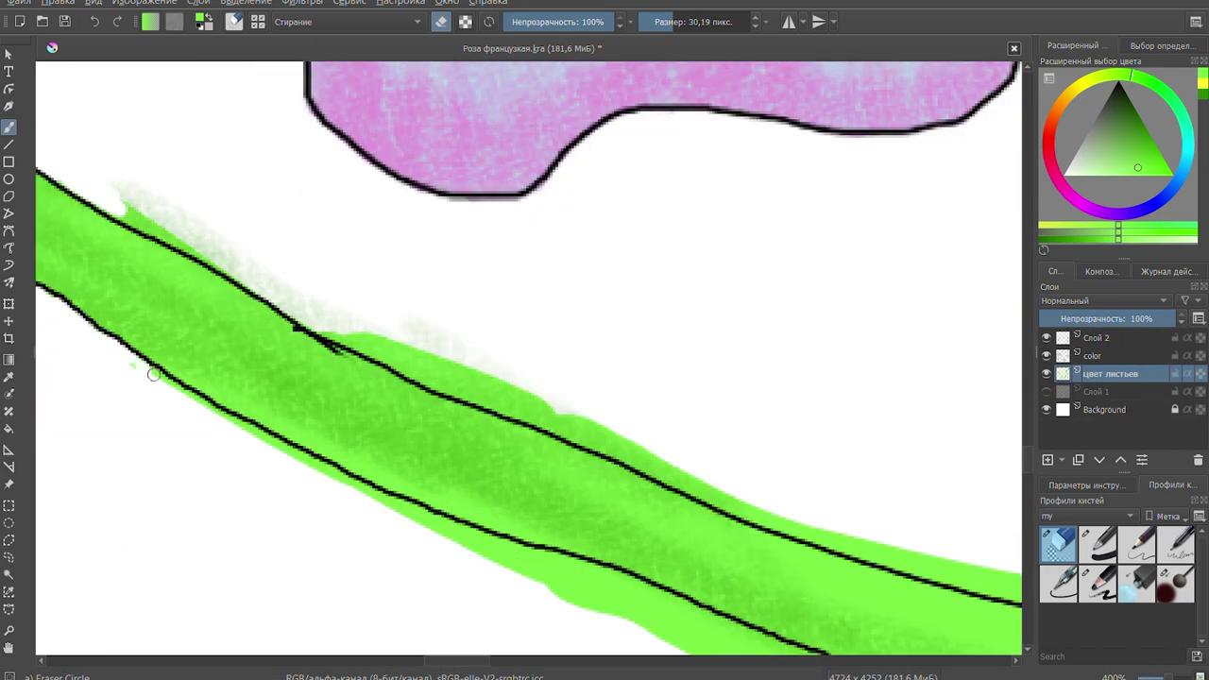
{"action": "left_click_drag", "start_coordinate": [151, 370], "coordinate": [731, 636]}
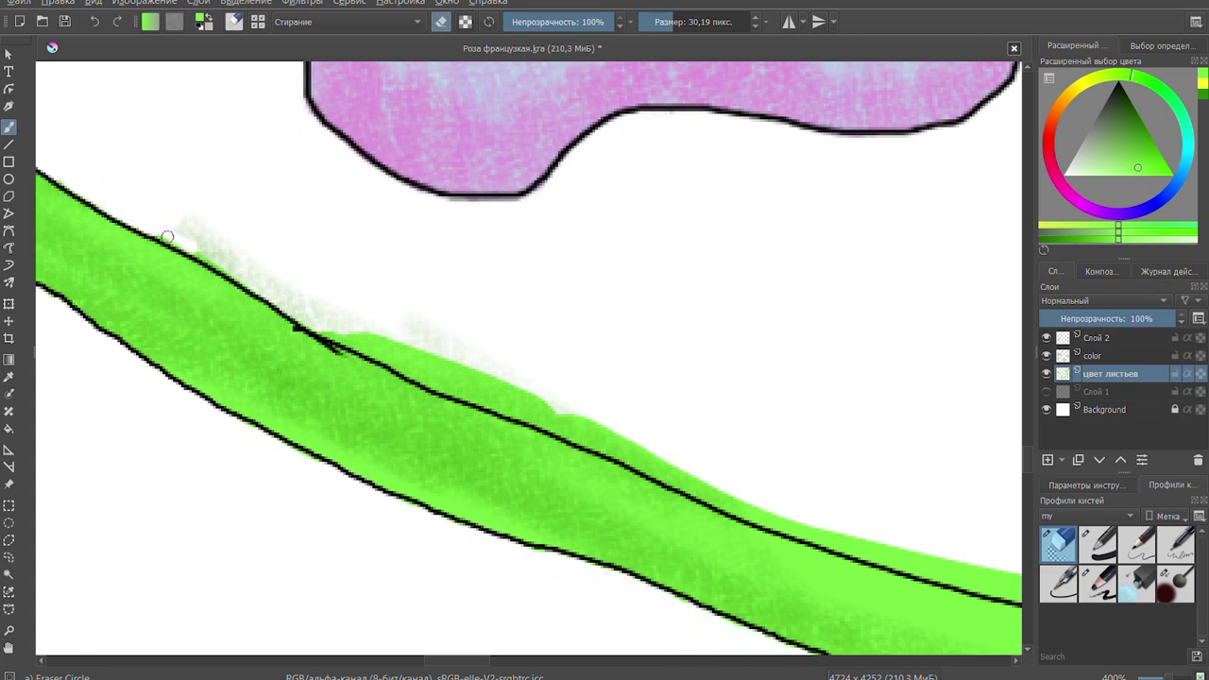
{"action": "left_click_drag", "start_coordinate": [166, 236], "coordinate": [661, 425]}
{"action": "left_click_drag", "start_coordinate": [221, 242], "coordinate": [396, 350]}
- Erase the green haze above and below the stem's outlines
{"action": "key", "text": "Page_Up"}
{"action": "key", "text": "Page_Down"}
{"action": "mouse_move", "coordinate": [292, 326]}
{"action": "left_mouse_down"}
{"action": "mouse_move", "coordinate": [820, 519]}
{"action": "mouse_move", "coordinate": [1015, 576]}
{"action": "left_mouse_up"}
{"action": "scroll", "coordinate": [999, 324], "scroll_direction": "down", "scroll_amount": 5}
{"action": "scroll", "coordinate": [999, 324], "scroll_direction": "down", "scroll_amount": 2}
{"action": "mouse_move", "coordinate": [322, 274]}
{"action": "left_mouse_down"}
{"action": "mouse_move", "coordinate": [689, 360]}
{"action": "mouse_move", "coordinate": [885, 369]}
{"action": "left_mouse_up"}
{"action": "mouse_move", "coordinate": [57, 364]}
{"action": "left_mouse_down"}
{"action": "mouse_move", "coordinate": [580, 501]}
{"action": "mouse_move", "coordinate": [766, 525]}
{"action": "left_mouse_up"}
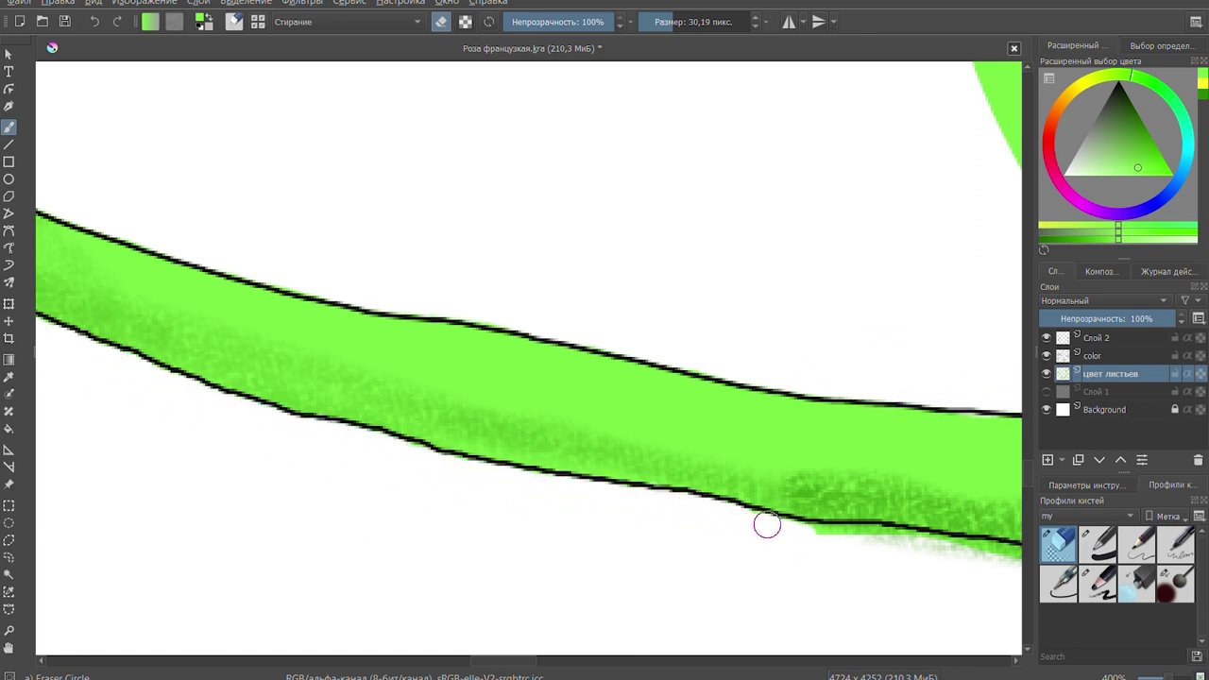
- Clear green spill below the stem, left of the branch, and between the two branches
{"action": "scroll", "coordinate": [952, 549], "scroll_direction": "down", "scroll_amount": 5}
{"action": "left_click_drag", "start_coordinate": [227, 577], "coordinate": [160, 571]}
{"action": "left_click_drag", "start_coordinate": [57, 368], "coordinate": [266, 410]}
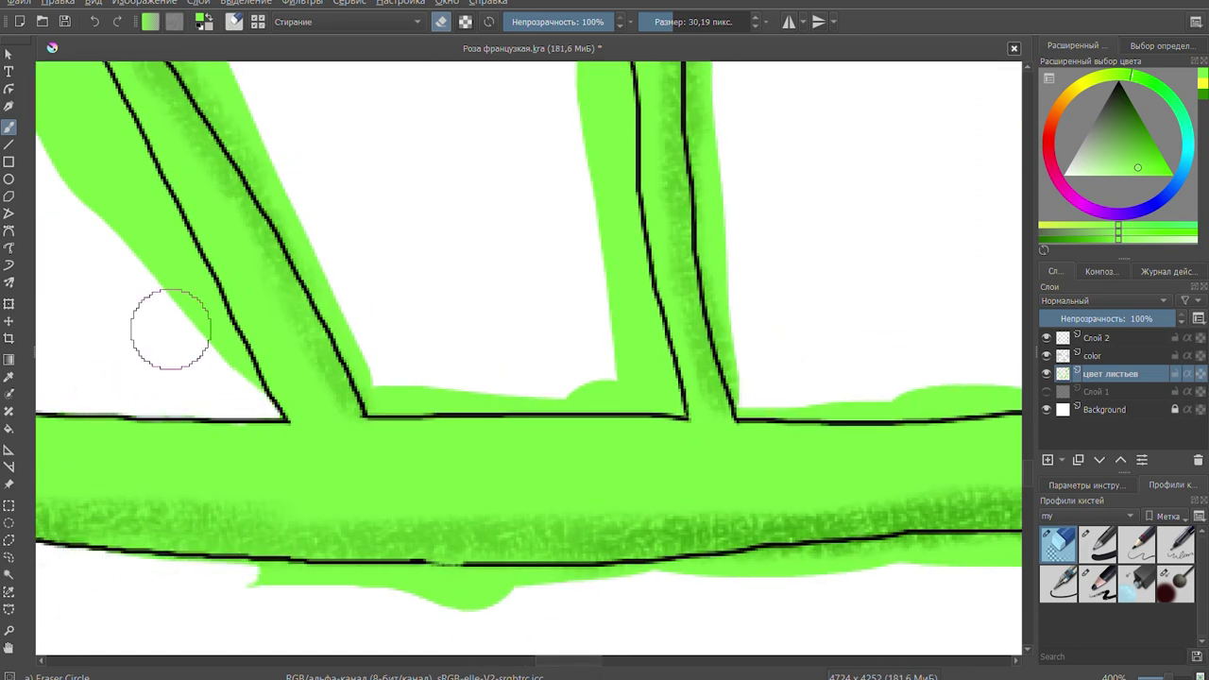
{"action": "left_click_drag", "start_coordinate": [168, 570], "coordinate": [430, 574]}
{"action": "left_click_drag", "start_coordinate": [396, 400], "coordinate": [382, 406]}
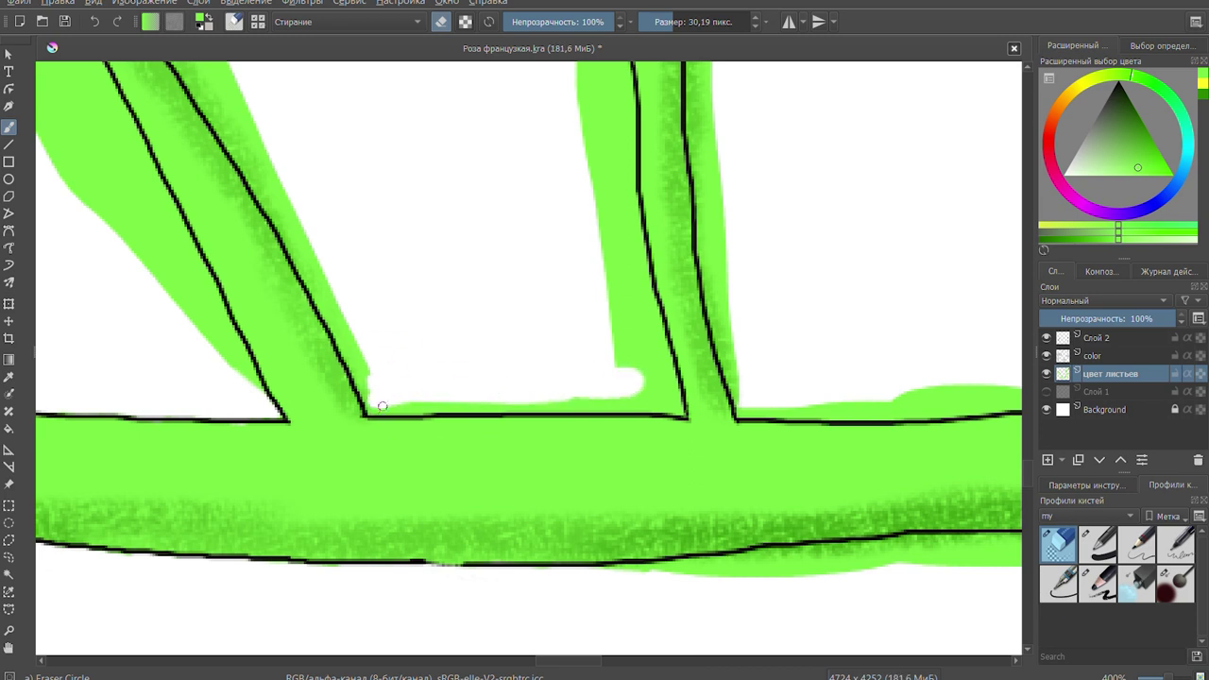
{"action": "left_click_drag", "start_coordinate": [619, 403], "coordinate": [665, 401]}
- Erase spill around the left and right diagonal branches and below the stem's lower outline
{"action": "mouse_move", "coordinate": [54, 98]}
{"action": "left_mouse_down"}
{"action": "mouse_move", "coordinate": [230, 89]}
{"action": "mouse_move", "coordinate": [124, 170]}
{"action": "left_mouse_up"}
{"action": "mouse_move", "coordinate": [221, 120]}
{"action": "left_mouse_down"}
{"action": "mouse_move", "coordinate": [337, 334]}
{"action": "mouse_move", "coordinate": [621, 100]}
{"action": "mouse_move", "coordinate": [629, 384]}
{"action": "mouse_move", "coordinate": [715, 86]}
{"action": "mouse_move", "coordinate": [734, 377]}
{"action": "left_mouse_up"}
{"action": "left_click_drag", "start_coordinate": [928, 324], "coordinate": [475, 324]}
{"action": "left_click_drag", "start_coordinate": [151, 565], "coordinate": [426, 557]}
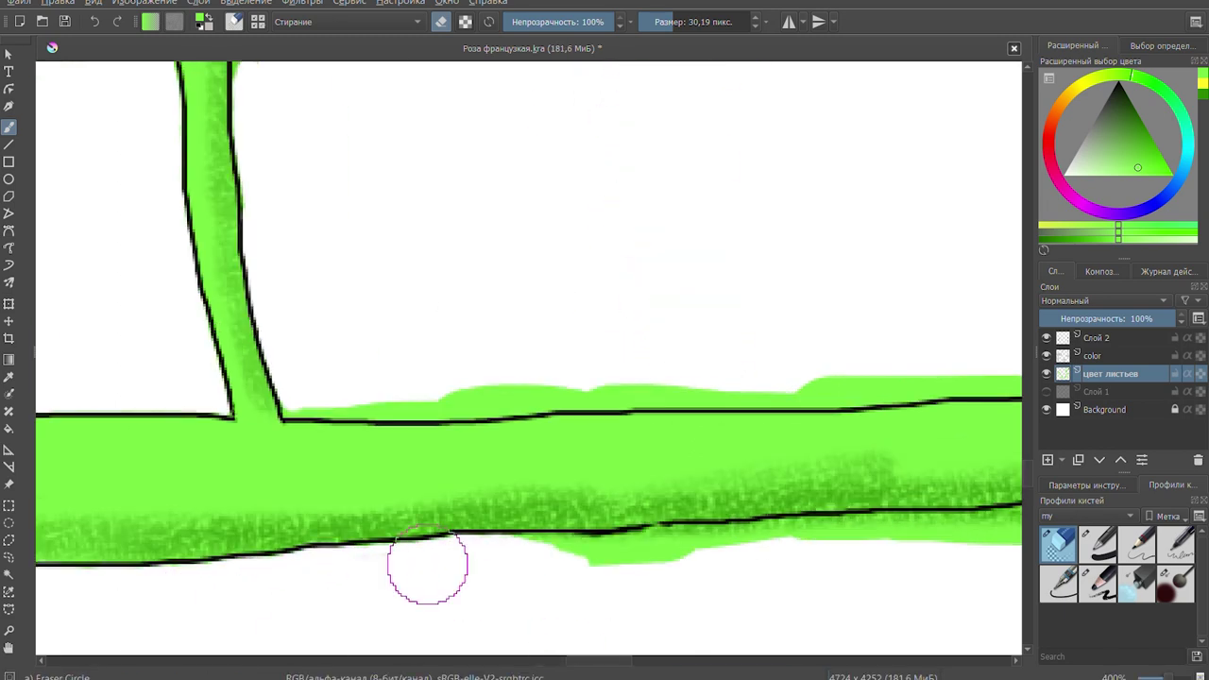
{"action": "left_click_drag", "start_coordinate": [284, 415], "coordinate": [540, 397]}
- Undo stray strokes and erase spill along both stem outlines at the branch end
{"action": "key", "text": "ctrl+z"}
{"action": "left_click_drag", "start_coordinate": [513, 538], "coordinate": [879, 534]}
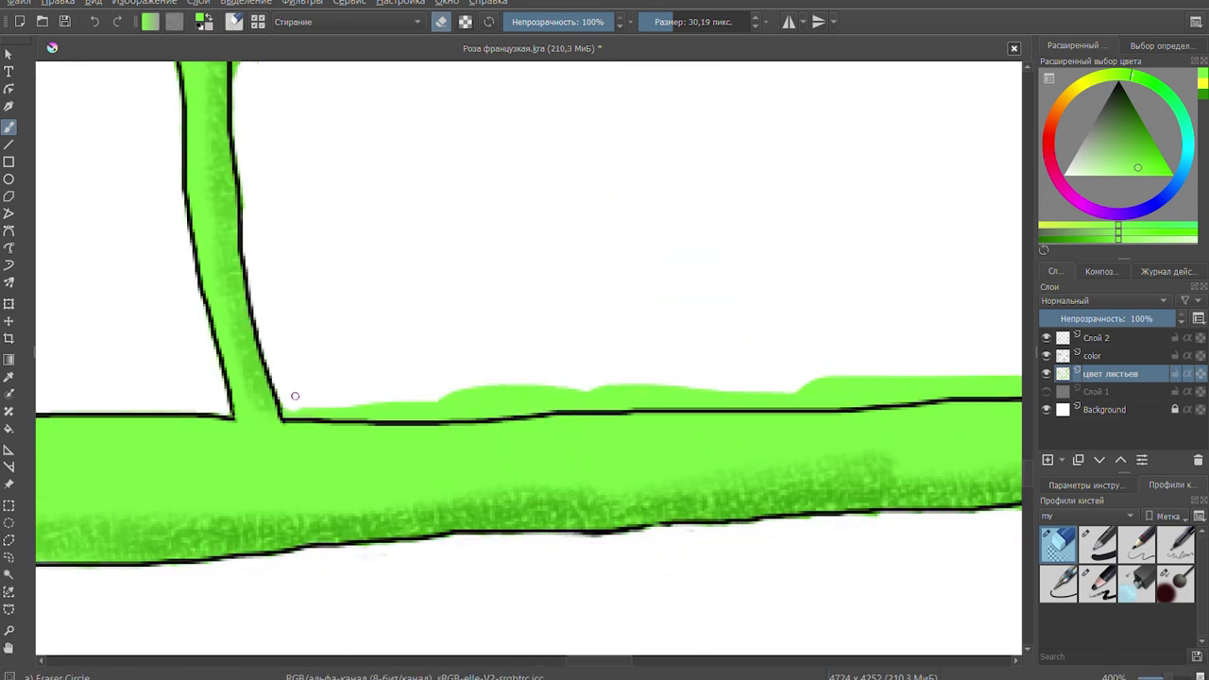
{"action": "left_click_drag", "start_coordinate": [294, 396], "coordinate": [514, 402]}
{"action": "key", "text": "ctrl+z"}
{"action": "mouse_move", "coordinate": [283, 415]}
{"action": "left_mouse_down"}
{"action": "mouse_move", "coordinate": [548, 397]}
{"action": "mouse_move", "coordinate": [1007, 391]}
{"action": "left_mouse_up"}
{"action": "left_click_drag", "start_coordinate": [1007, 391], "coordinate": [472, 397]}
- Erase the remaining green spill beside and below the branch's lower outline
{"action": "left_click_drag", "start_coordinate": [160, 515], "coordinate": [407, 502]}
{"action": "mouse_move", "coordinate": [169, 383]}
{"action": "left_mouse_down"}
{"action": "mouse_move", "coordinate": [542, 375]}
{"action": "mouse_move", "coordinate": [1020, 406]}
{"action": "left_mouse_up"}
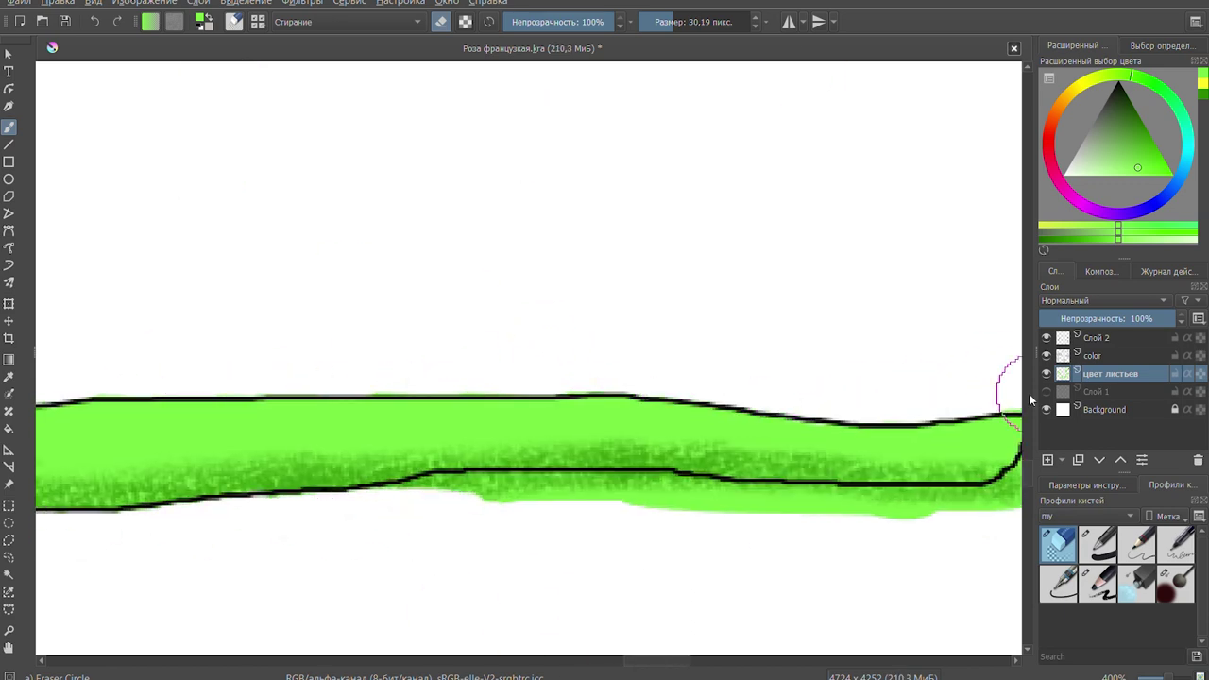
{"action": "left_click_drag", "start_coordinate": [383, 493], "coordinate": [1011, 510]}
{"action": "left_click_drag", "start_coordinate": [1001, 402], "coordinate": [594, 402]}
- On the цвет листьев layer, erase green past the branch tip and along both sides of the diagonal stem
{"action": "left_click", "coordinate": [1095, 337]}
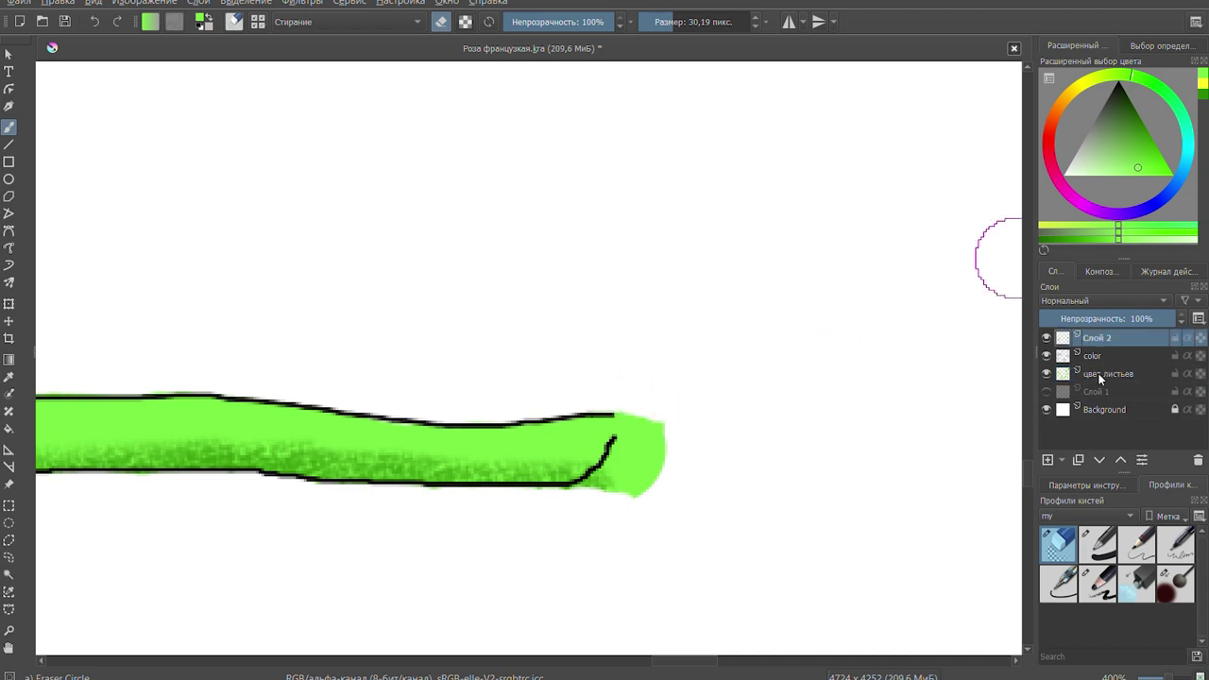
{"action": "left_click", "coordinate": [1099, 374]}
{"action": "left_click_drag", "start_coordinate": [624, 444], "coordinate": [650, 513]}
{"action": "key", "text": "minus"}
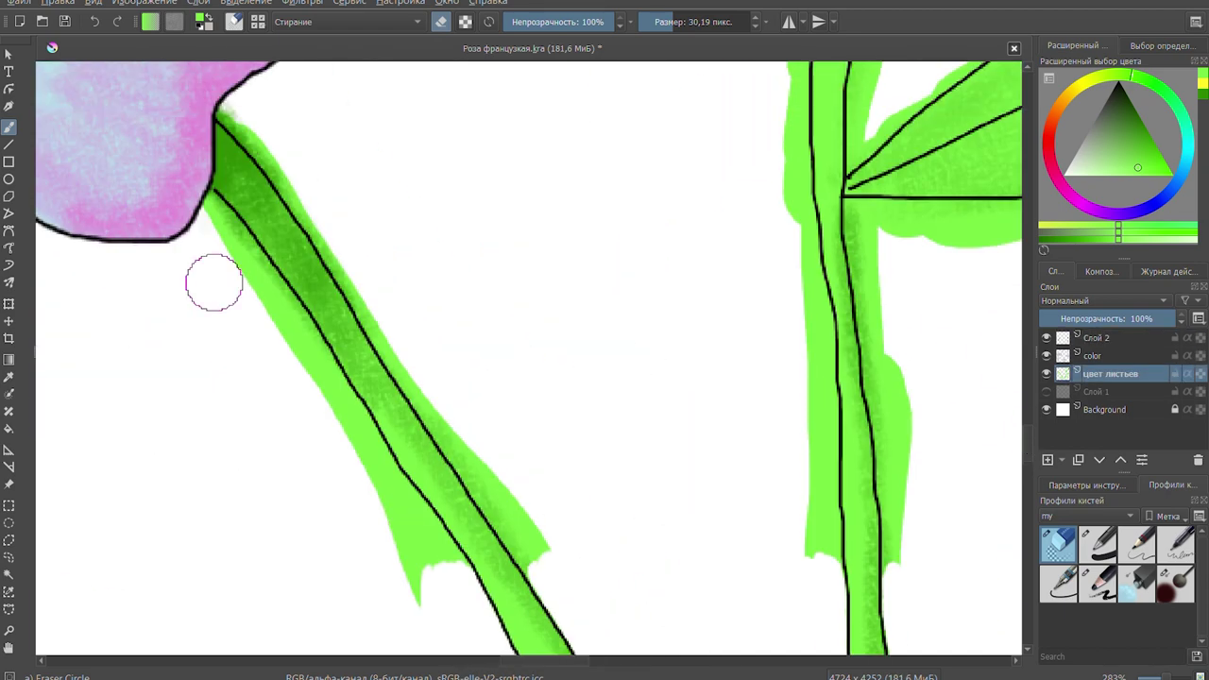
{"action": "mouse_move", "coordinate": [213, 282]}
{"action": "left_mouse_down"}
{"action": "mouse_move", "coordinate": [283, 292]}
{"action": "mouse_move", "coordinate": [420, 585]}
{"action": "left_mouse_up"}
{"action": "left_click_drag", "start_coordinate": [383, 348], "coordinate": [515, 545]}
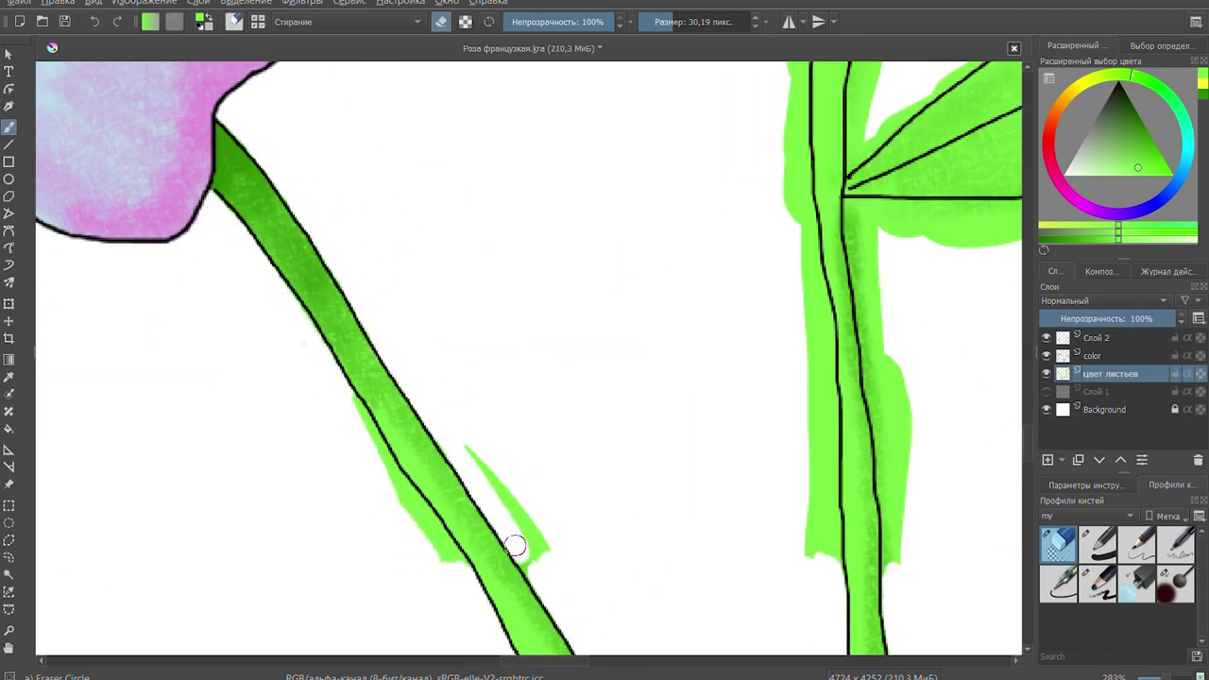
- Erase green spill along the left and right edges of the vertical stem
{"action": "left_click_drag", "start_coordinate": [419, 510], "coordinate": [155, 564]}
{"action": "left_click_drag", "start_coordinate": [533, 75], "coordinate": [565, 515]}
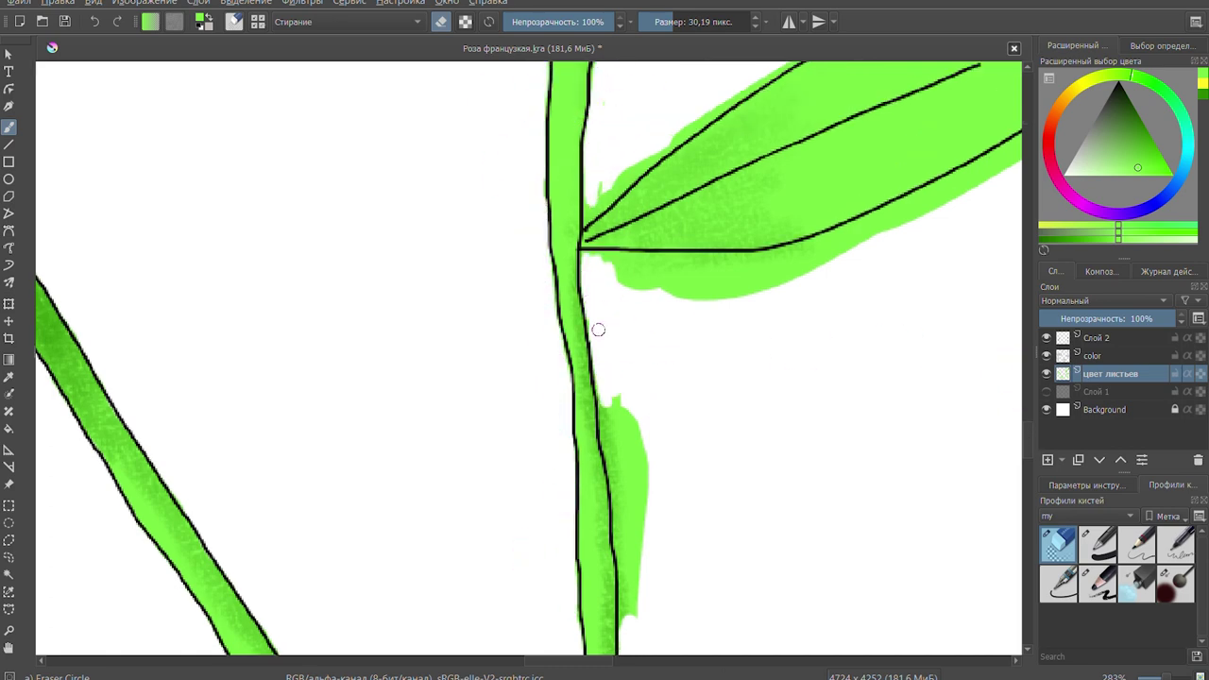
{"action": "left_click_drag", "start_coordinate": [598, 329], "coordinate": [628, 567]}
{"action": "scroll", "coordinate": [529, 521], "scroll_direction": "up", "scroll_amount": 5}
{"action": "scroll", "coordinate": [241, 348], "scroll_direction": "up", "scroll_amount": 2}
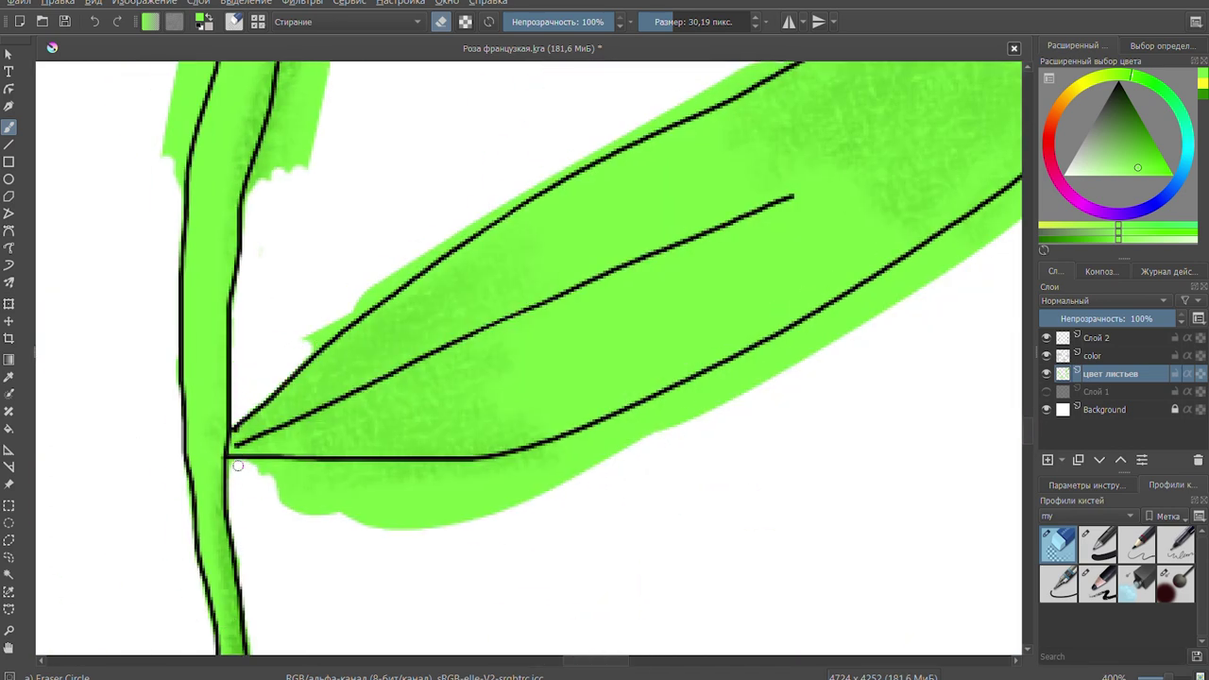
- Erase green overflow along the upper and lower edges of the first leaf
{"action": "mouse_move", "coordinate": [238, 466]}
{"action": "left_mouse_down"}
{"action": "mouse_move", "coordinate": [464, 507]}
{"action": "mouse_move", "coordinate": [590, 452]}
{"action": "left_mouse_up"}
{"action": "mouse_move", "coordinate": [307, 342]}
{"action": "left_mouse_down"}
{"action": "mouse_move", "coordinate": [604, 144]}
{"action": "mouse_move", "coordinate": [429, 257]}
{"action": "left_mouse_up"}
{"action": "left_click_drag", "start_coordinate": [566, 468], "coordinate": [607, 438]}
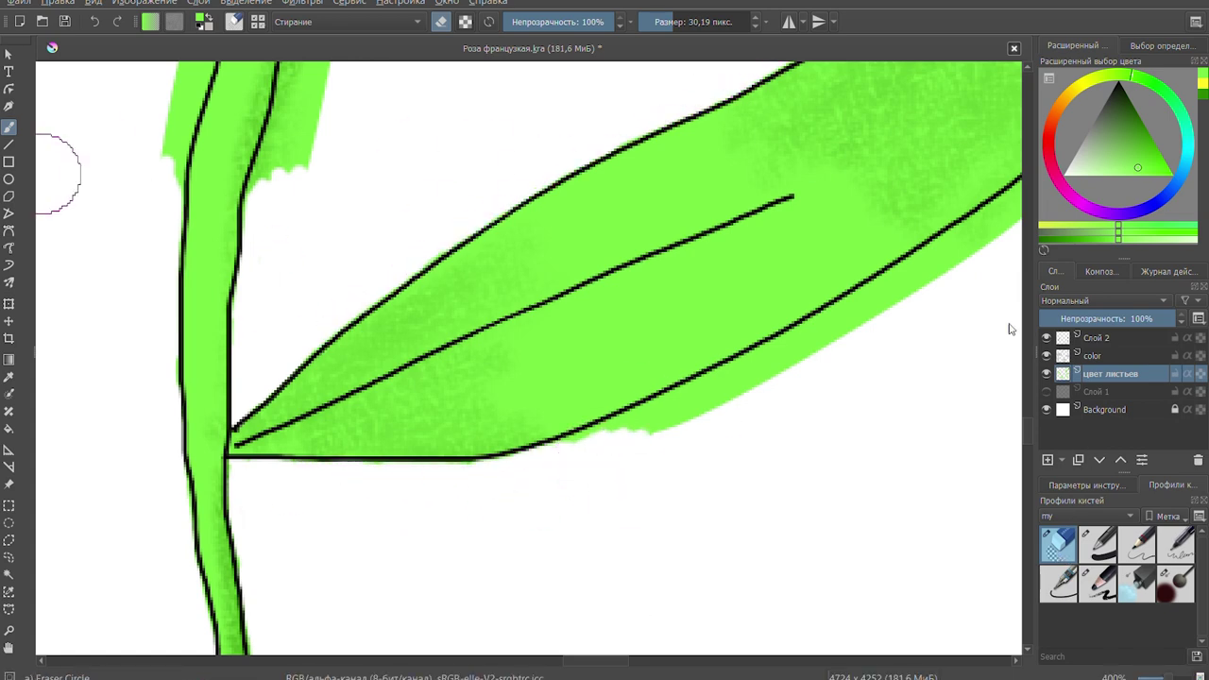
{"action": "mouse_move", "coordinate": [259, 433]}
{"action": "left_mouse_down"}
{"action": "mouse_move", "coordinate": [696, 383]}
{"action": "mouse_move", "coordinate": [1008, 215]}
{"action": "left_mouse_up"}
{"action": "scroll", "coordinate": [998, 405], "scroll_direction": "right", "scroll_amount": 5}
{"action": "scroll", "coordinate": [844, 175], "scroll_direction": "up", "scroll_amount": 3}
- Clean spill along the next leaf's upper and lower edges, redoing one undone stroke
{"action": "key", "text": "Page_Up"}
{"action": "key", "text": "Page_Up"}
{"action": "key", "text": "Page_Down"}
{"action": "key", "text": "Page_Down"}
{"action": "left_click_drag", "start_coordinate": [377, 270], "coordinate": [667, 181]}
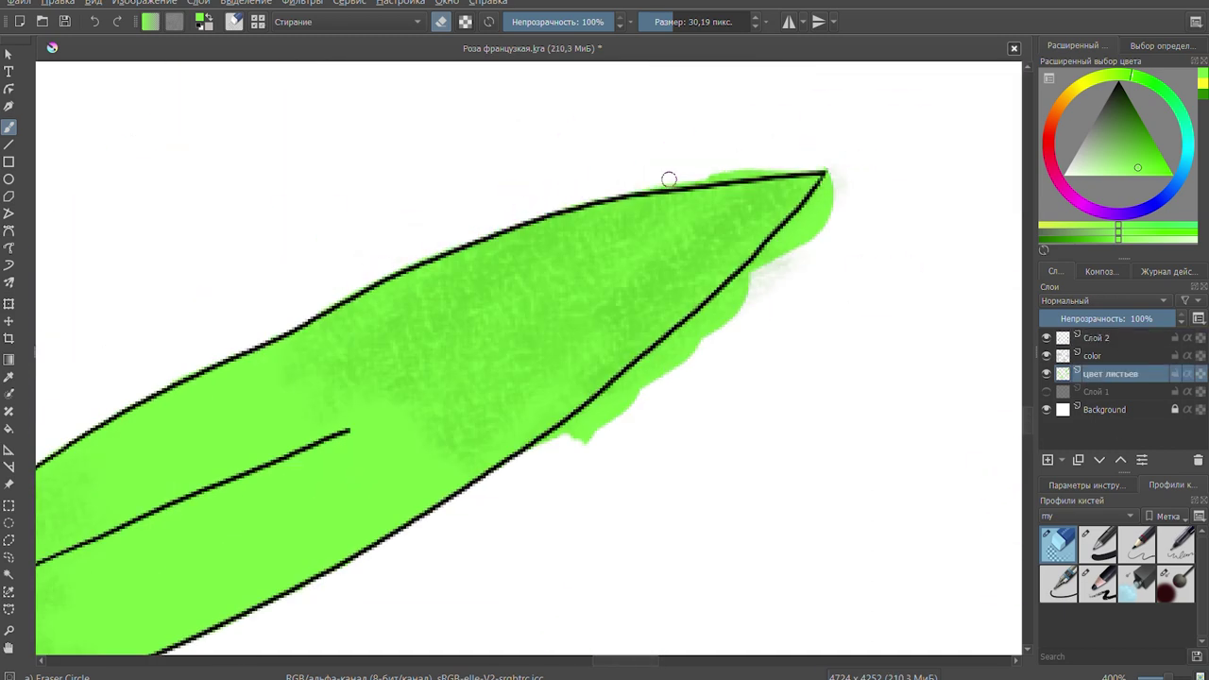
{"action": "left_click_drag", "start_coordinate": [731, 399], "coordinate": [747, 285]}
{"action": "key", "text": "ctrl+z"}
{"action": "mouse_move", "coordinate": [567, 203]}
{"action": "left_mouse_down"}
{"action": "mouse_move", "coordinate": [642, 183]}
{"action": "mouse_move", "coordinate": [736, 303]}
{"action": "mouse_move", "coordinate": [566, 434]}
{"action": "left_mouse_up"}
{"action": "scroll", "coordinate": [539, 652], "scroll_direction": "down", "scroll_amount": 3}
{"action": "scroll", "coordinate": [1029, 399], "scroll_direction": "up", "scroll_amount": 3}
{"action": "key", "text": "minus"}
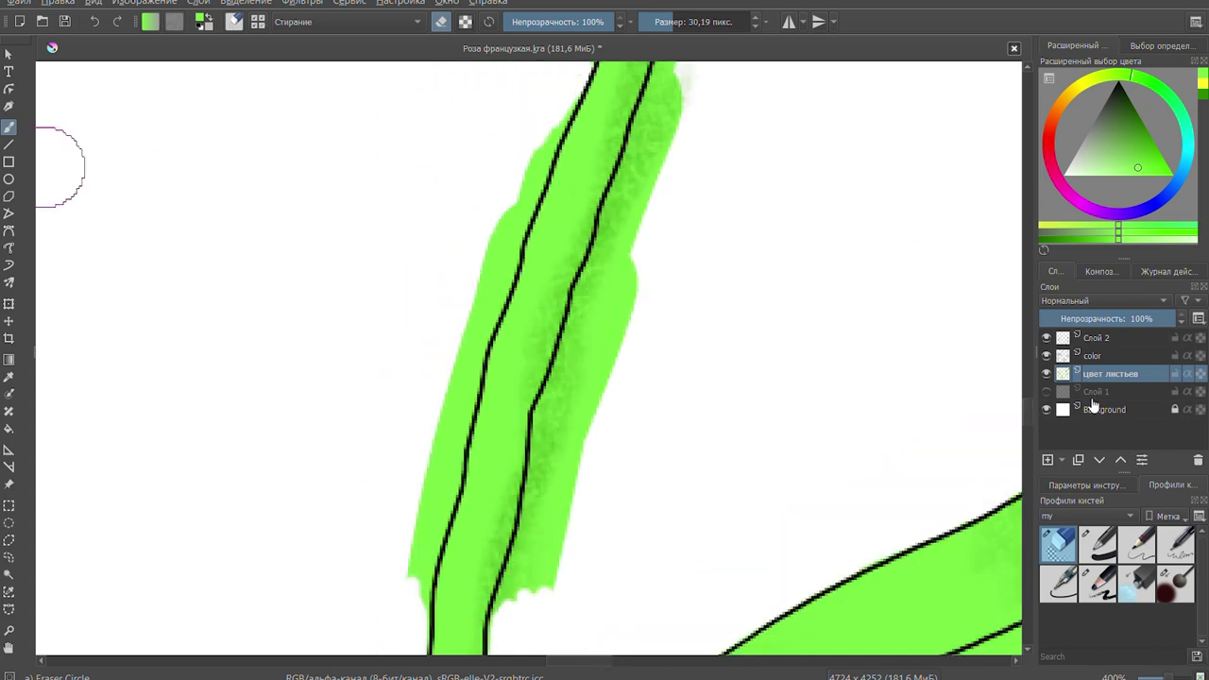
- Erase green spill along both edges of the stem below the flower
{"action": "mouse_move", "coordinate": [552, 128]}
{"action": "left_mouse_down"}
{"action": "mouse_move", "coordinate": [499, 213]}
{"action": "mouse_move", "coordinate": [429, 604]}
{"action": "left_mouse_up"}
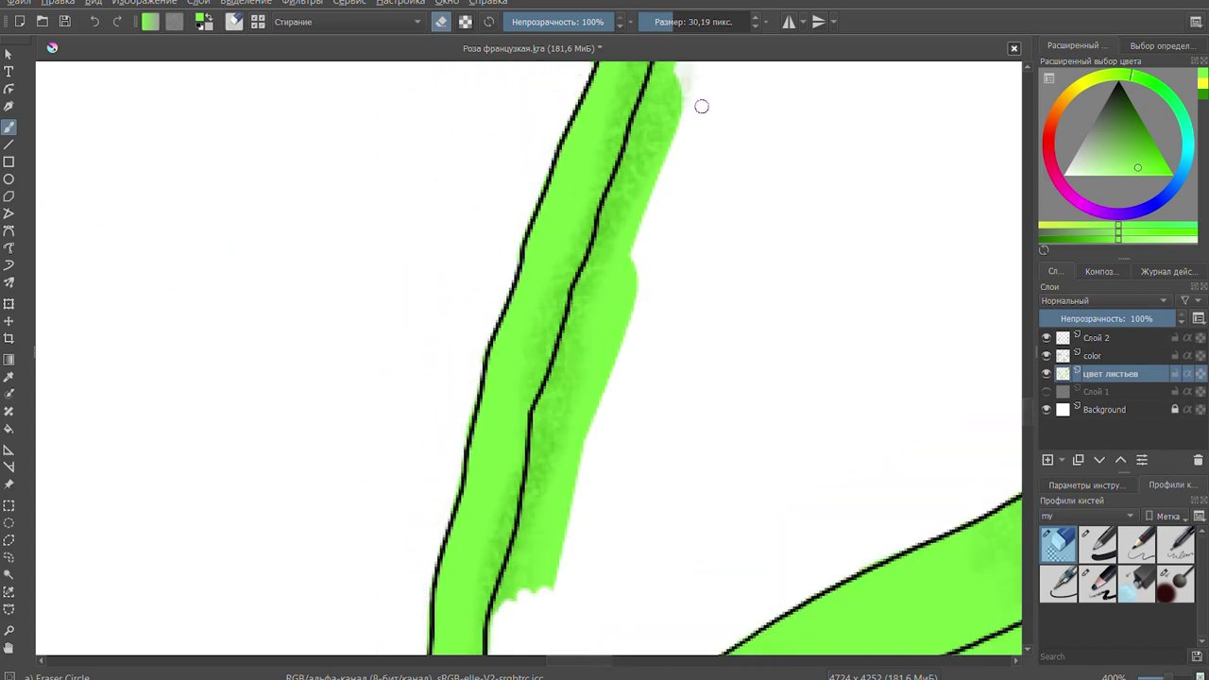
{"action": "left_click_drag", "start_coordinate": [694, 95], "coordinate": [581, 397]}
{"action": "left_click_drag", "start_coordinate": [639, 269], "coordinate": [513, 575]}
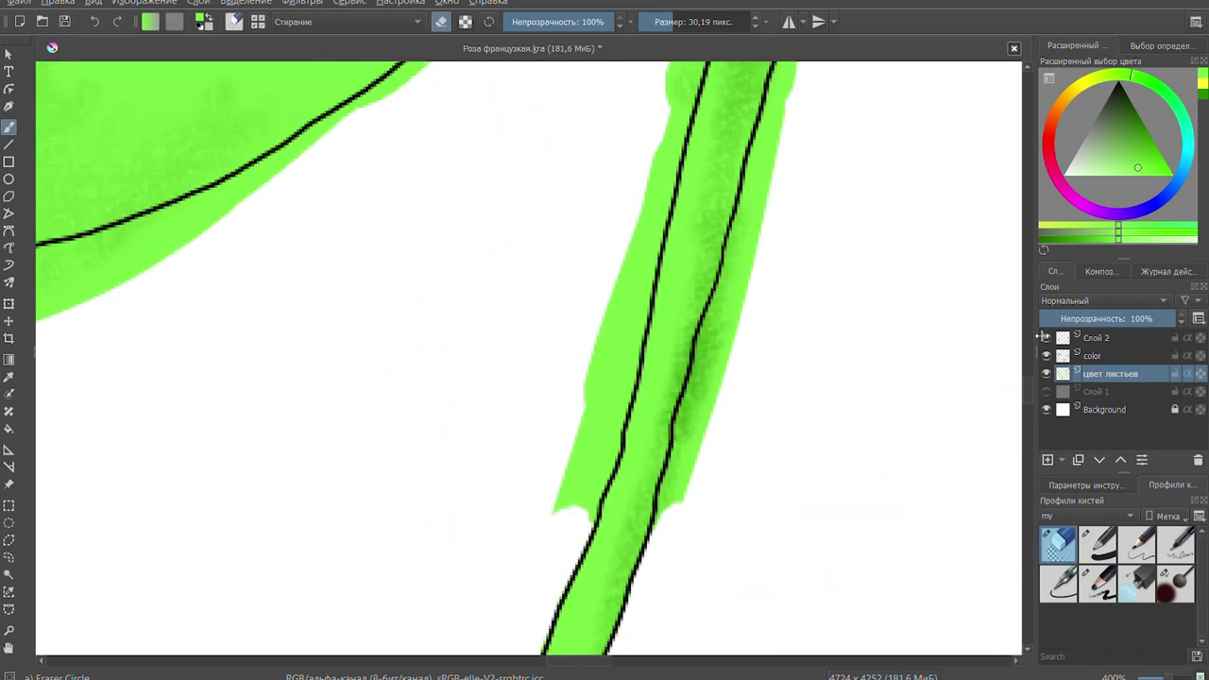
{"action": "mouse_move", "coordinate": [685, 65]}
{"action": "left_mouse_down"}
{"action": "mouse_move", "coordinate": [623, 364]}
{"action": "mouse_move", "coordinate": [557, 529]}
{"action": "left_mouse_up"}
{"action": "mouse_move", "coordinate": [789, 64]}
{"action": "left_mouse_down"}
{"action": "mouse_move", "coordinate": [692, 388]}
{"action": "mouse_move", "coordinate": [770, 118]}
{"action": "left_mouse_up"}
{"action": "left_click_drag", "start_coordinate": [562, 529], "coordinate": [580, 255]}
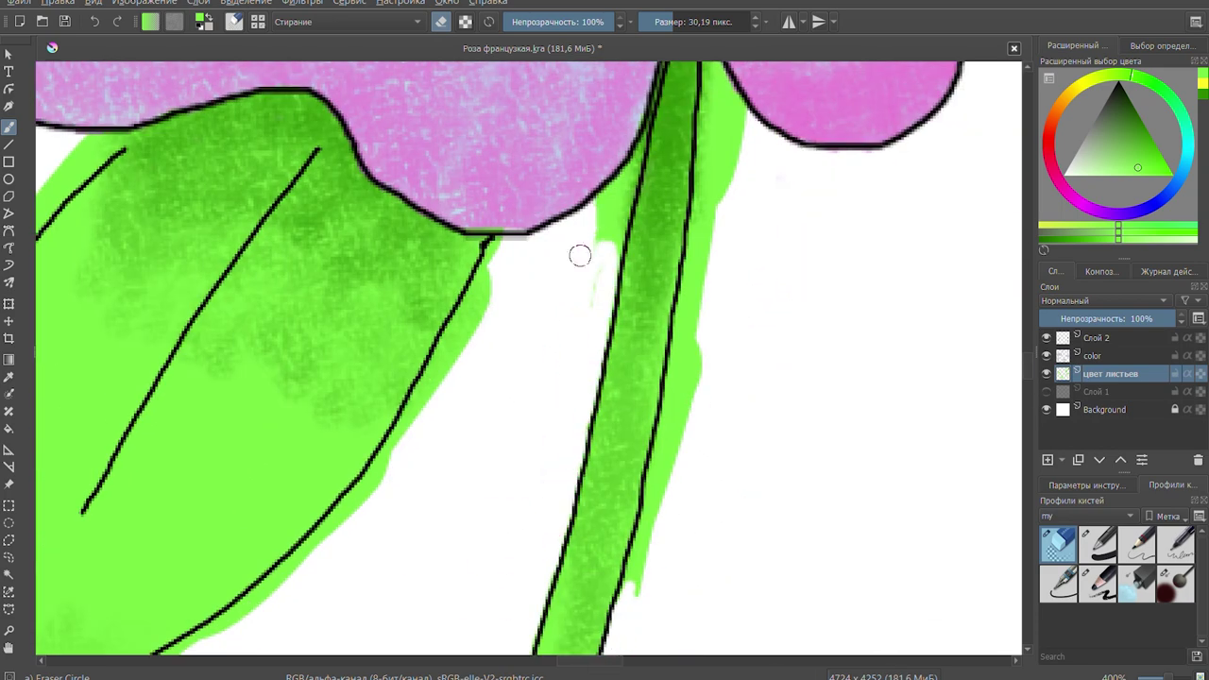
{"action": "left_click_drag", "start_coordinate": [636, 564], "coordinate": [694, 415]}
{"action": "scroll", "coordinate": [855, 262], "scroll_direction": "up", "scroll_amount": 4}
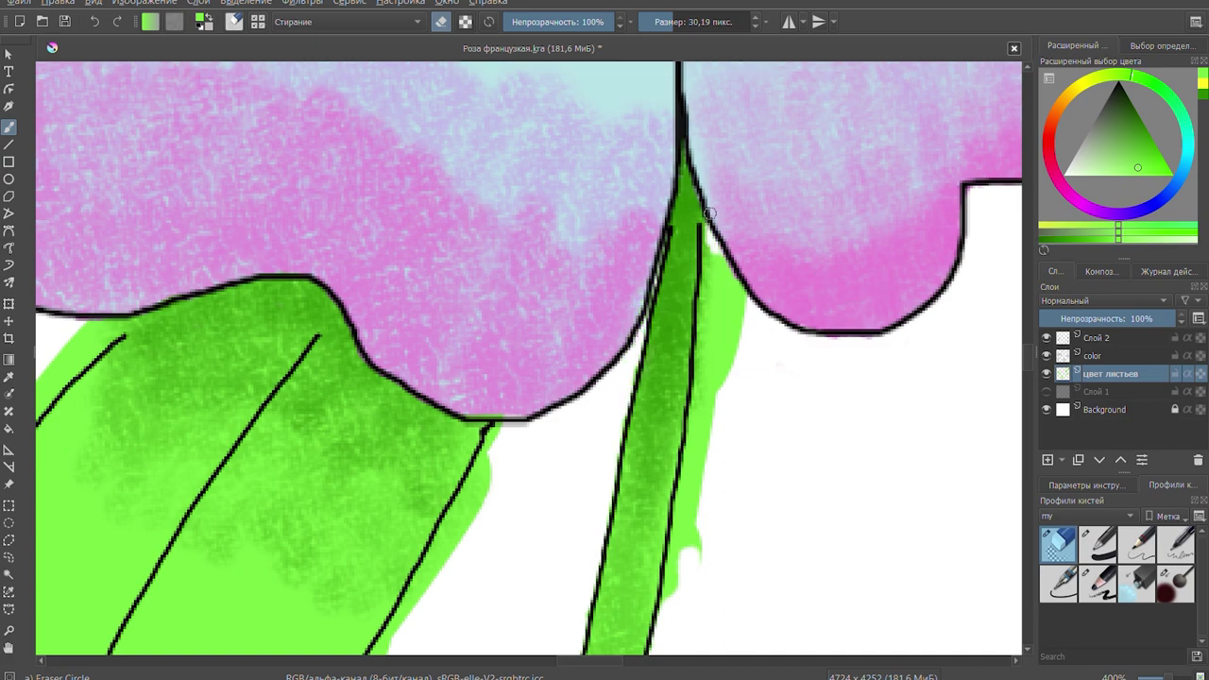
- With a smaller eraser, remove the light-green spill right of the stem
{"action": "left_click_drag", "start_coordinate": [708, 213], "coordinate": [689, 507]}
{"action": "scroll", "coordinate": [607, 651], "scroll_direction": "down", "scroll_amount": 3}
{"action": "scroll", "coordinate": [643, 642], "scroll_direction": "left", "scroll_amount": 5}
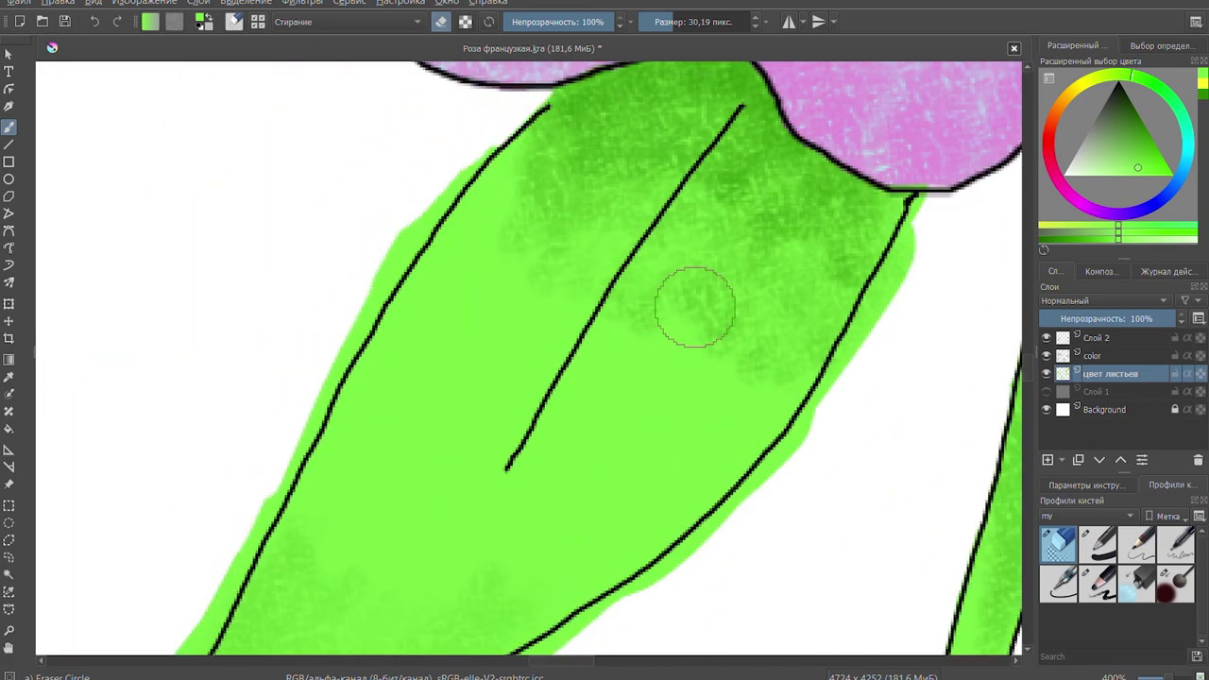
{"action": "left_click", "coordinate": [676, 28]}
{"action": "left_click_drag", "start_coordinate": [777, 452], "coordinate": [661, 571]}
- Erase spill around the left leaf's edge, tip and bottom edge
{"action": "mouse_move", "coordinate": [392, 227]}
{"action": "left_mouse_down"}
{"action": "mouse_move", "coordinate": [430, 216]}
{"action": "mouse_move", "coordinate": [292, 438]}
{"action": "mouse_move", "coordinate": [284, 529]}
{"action": "left_mouse_up"}
{"action": "left_click_drag", "start_coordinate": [794, 283], "coordinate": [330, 510]}
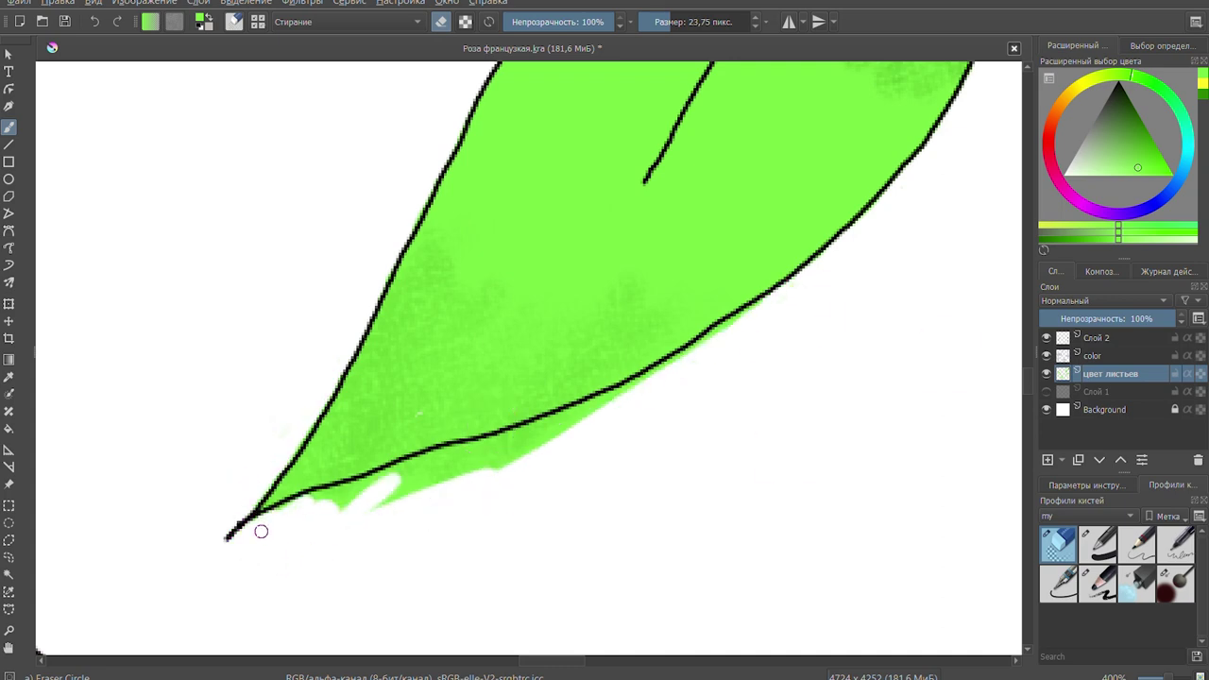
{"action": "left_click_drag", "start_coordinate": [261, 531], "coordinate": [651, 382]}
{"action": "scroll", "coordinate": [652, 383], "scroll_direction": "down", "scroll_amount": 3}
{"action": "scroll", "coordinate": [397, 304], "scroll_direction": "up", "scroll_amount": 2}
{"action": "scroll", "coordinate": [396, 304], "scroll_direction": "up", "scroll_amount": 2}
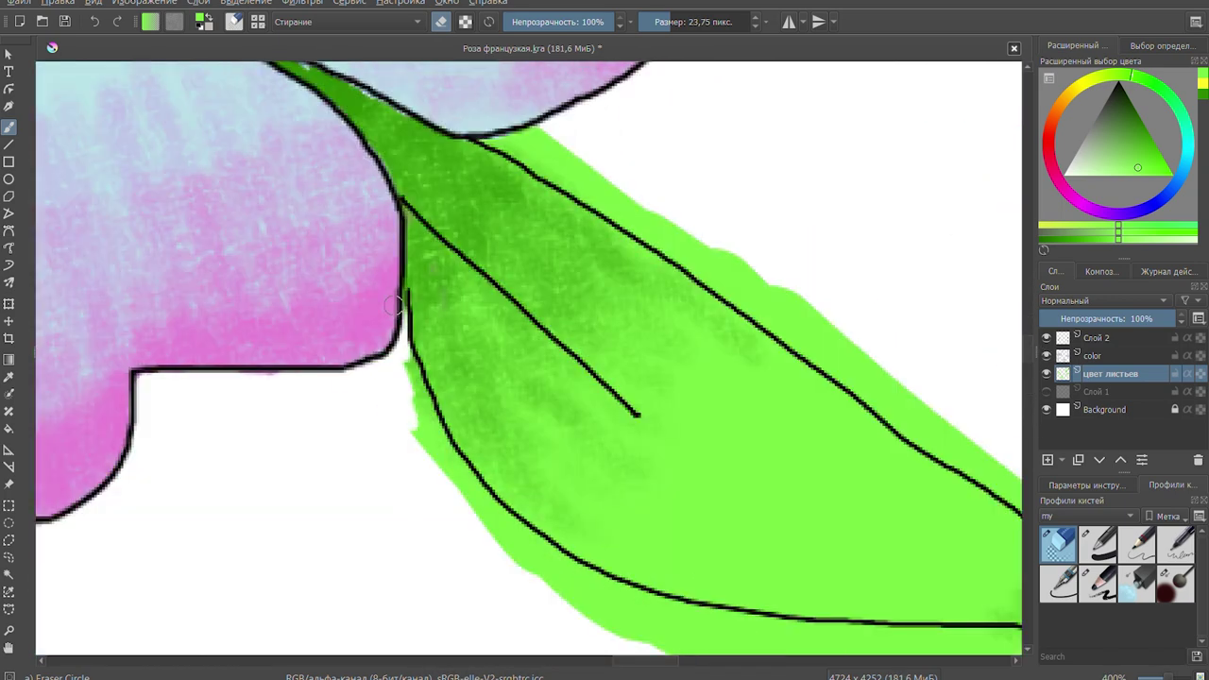
{"action": "scroll", "coordinate": [397, 304], "scroll_direction": "right", "scroll_amount": 3}
{"action": "scroll", "coordinate": [463, 648], "scroll_direction": "down", "scroll_amount": 1}
- Clean green spill along another leaf's upper and lower edges, below it and around its tip
{"action": "left_click_drag", "start_coordinate": [388, 105], "coordinate": [699, 331]}
{"action": "key", "text": "Page_Up"}
{"action": "key", "text": "Page_Up"}
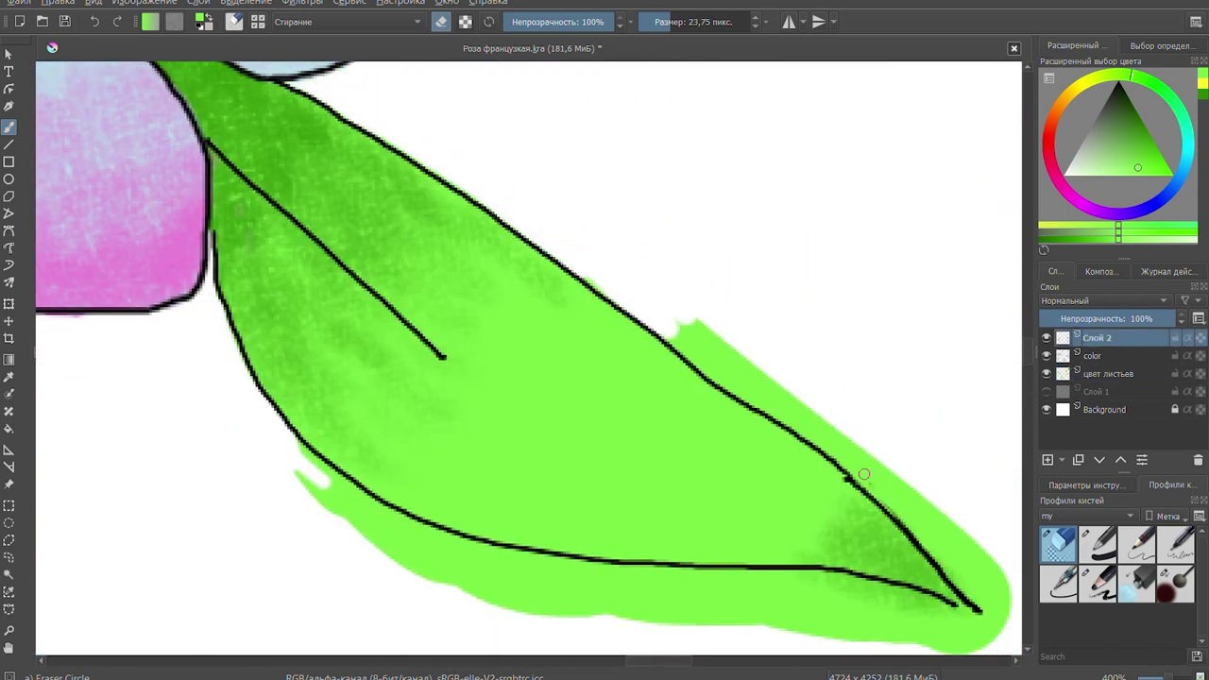
{"action": "key", "text": "Page_Down"}
{"action": "key", "text": "Page_Down"}
{"action": "left_click_drag", "start_coordinate": [312, 482], "coordinate": [553, 607]}
{"action": "scroll", "coordinate": [659, 642], "scroll_direction": "down", "scroll_amount": 2}
{"action": "scroll", "coordinate": [659, 642], "scroll_direction": "right", "scroll_amount": 3}
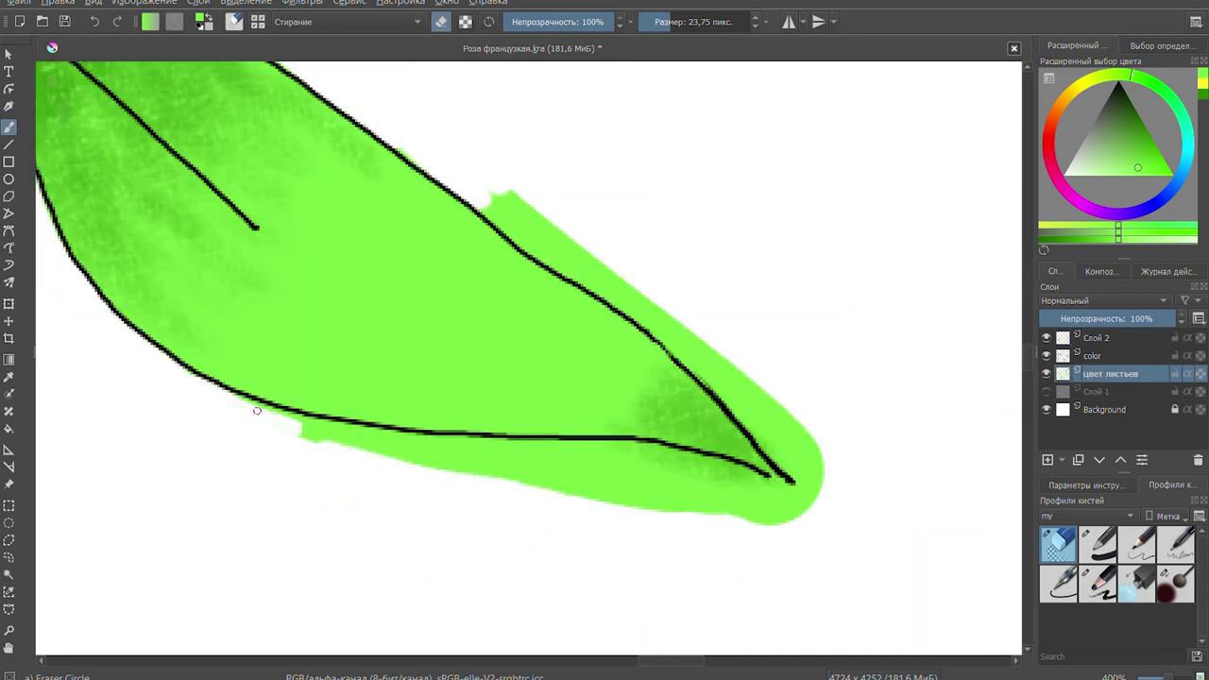
{"action": "left_click_drag", "start_coordinate": [256, 411], "coordinate": [567, 491]}
{"action": "left_click_drag", "start_coordinate": [501, 193], "coordinate": [798, 472]}
{"action": "mouse_move", "coordinate": [680, 482]}
{"action": "left_mouse_down"}
{"action": "mouse_move", "coordinate": [557, 453]}
{"action": "mouse_move", "coordinate": [755, 486]}
{"action": "left_mouse_up"}
- Erase spill by the pink petal, the leaf tip and the green test strokes, then add a new layer
{"action": "scroll", "coordinate": [604, 359], "scroll_direction": "down", "scroll_amount": 5}
{"action": "scroll", "coordinate": [604, 359], "scroll_direction": "left", "scroll_amount": 3}
{"action": "mouse_move", "coordinate": [257, 548]}
{"action": "left_mouse_down"}
{"action": "mouse_move", "coordinate": [371, 601]}
{"action": "mouse_move", "coordinate": [95, 94]}
{"action": "mouse_move", "coordinate": [181, 437]}
{"action": "mouse_move", "coordinate": [107, 216]}
{"action": "mouse_move", "coordinate": [206, 459]}
{"action": "mouse_move", "coordinate": [510, 164]}
{"action": "mouse_move", "coordinate": [718, 415]}
{"action": "left_mouse_up"}
{"action": "key", "text": "ctrl+z"}
{"action": "scroll", "coordinate": [604, 359], "scroll_direction": "up", "scroll_amount": 5}
{"action": "mouse_move", "coordinate": [375, 327]}
{"action": "left_mouse_down"}
{"action": "mouse_move", "coordinate": [447, 265]}
{"action": "mouse_move", "coordinate": [652, 351]}
{"action": "mouse_move", "coordinate": [756, 444]}
{"action": "left_mouse_up"}
{"action": "key", "text": "minus"}
{"action": "key", "text": "minus"}
{"action": "key", "text": "minus"}
{"action": "left_click_drag", "start_coordinate": [746, 207], "coordinate": [770, 302]}
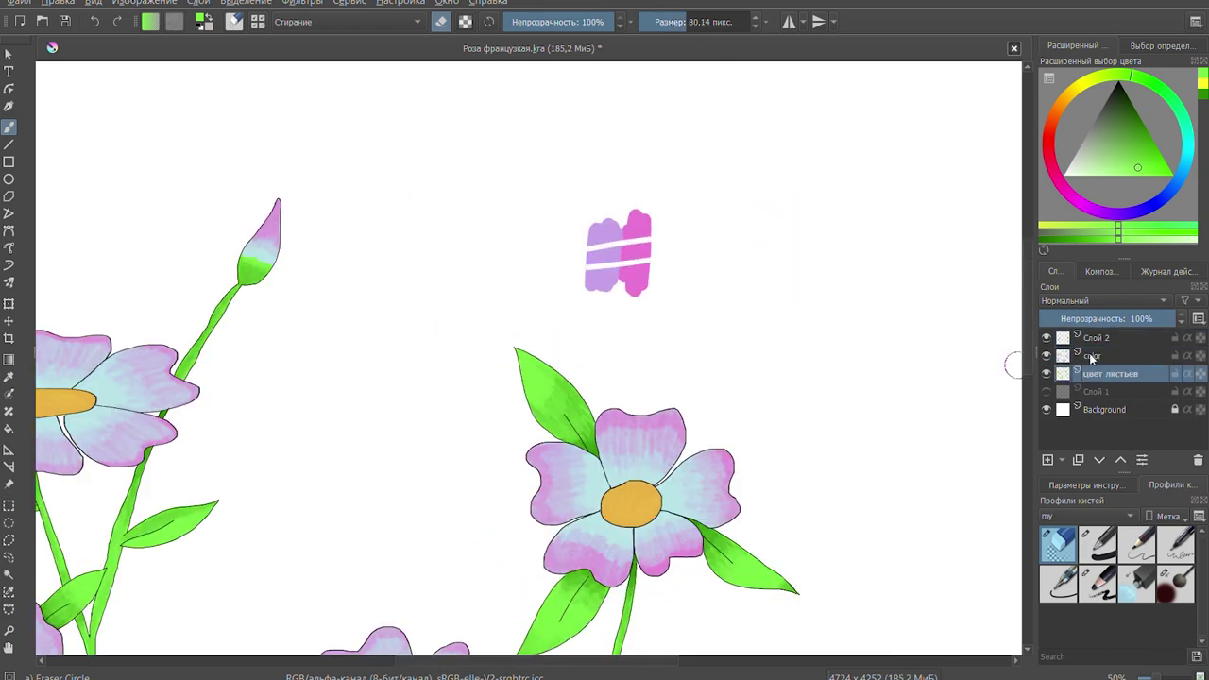
{"action": "key", "text": "Insert"}
- Paint a broad light peach wash with a soft wash brush, plus a pale yellow stroke at upper right
{"action": "left_click", "coordinate": [1136, 583]}
{"action": "left_click", "coordinate": [1055, 126]}
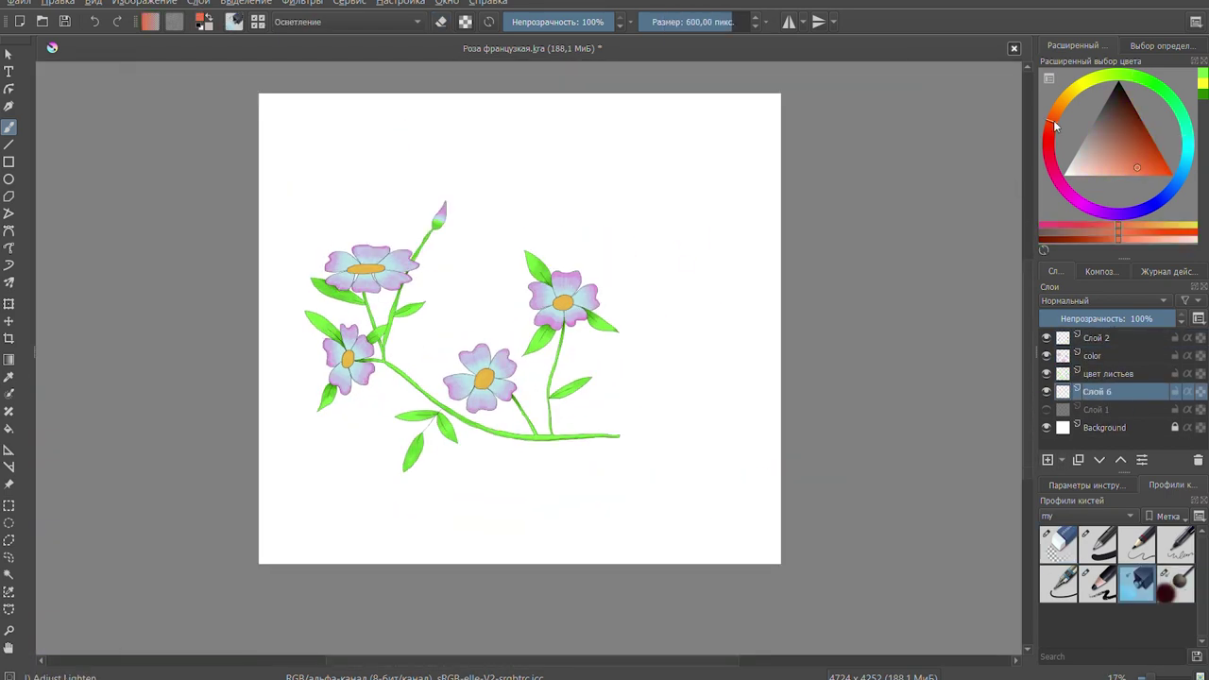
{"action": "left_click", "coordinate": [1125, 175]}
{"action": "mouse_move", "coordinate": [283, 113]}
{"action": "left_mouse_down"}
{"action": "mouse_move", "coordinate": [340, 548]}
{"action": "mouse_move", "coordinate": [467, 230]}
{"action": "left_mouse_up"}
{"action": "mouse_move", "coordinate": [359, 189]}
{"action": "left_mouse_down"}
{"action": "mouse_move", "coordinate": [513, 216]}
{"action": "mouse_move", "coordinate": [642, 416]}
{"action": "left_mouse_up"}
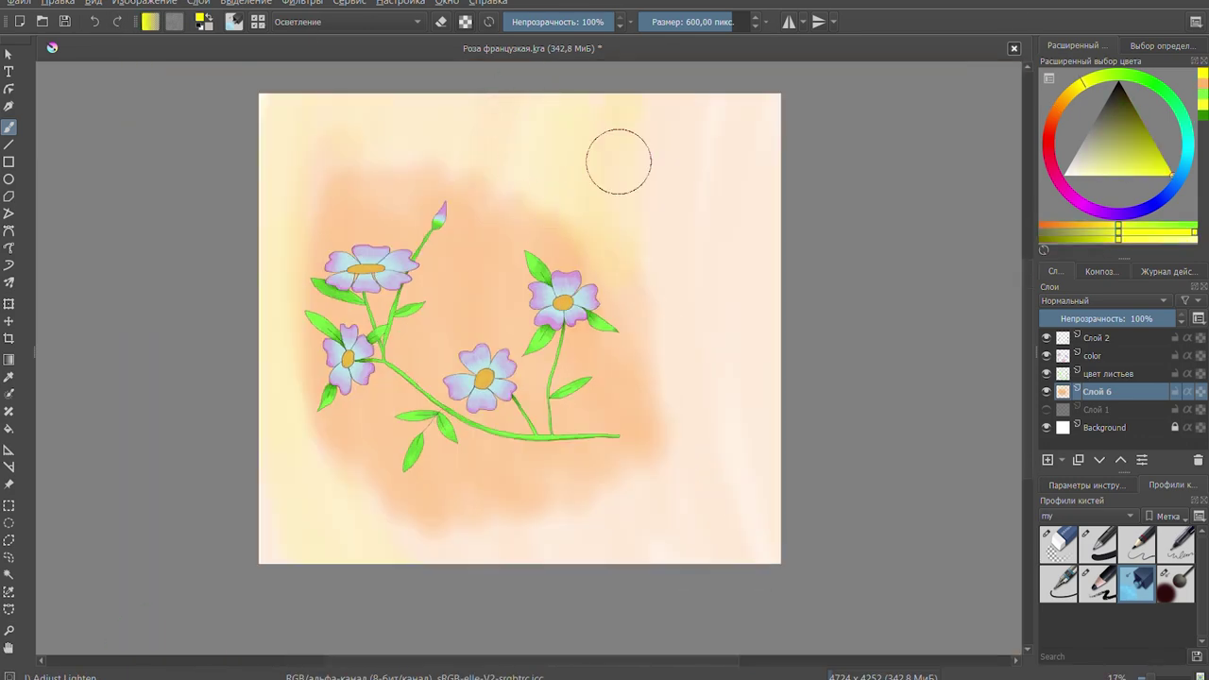
{"action": "left_click_drag", "start_coordinate": [619, 162], "coordinate": [759, 402]}
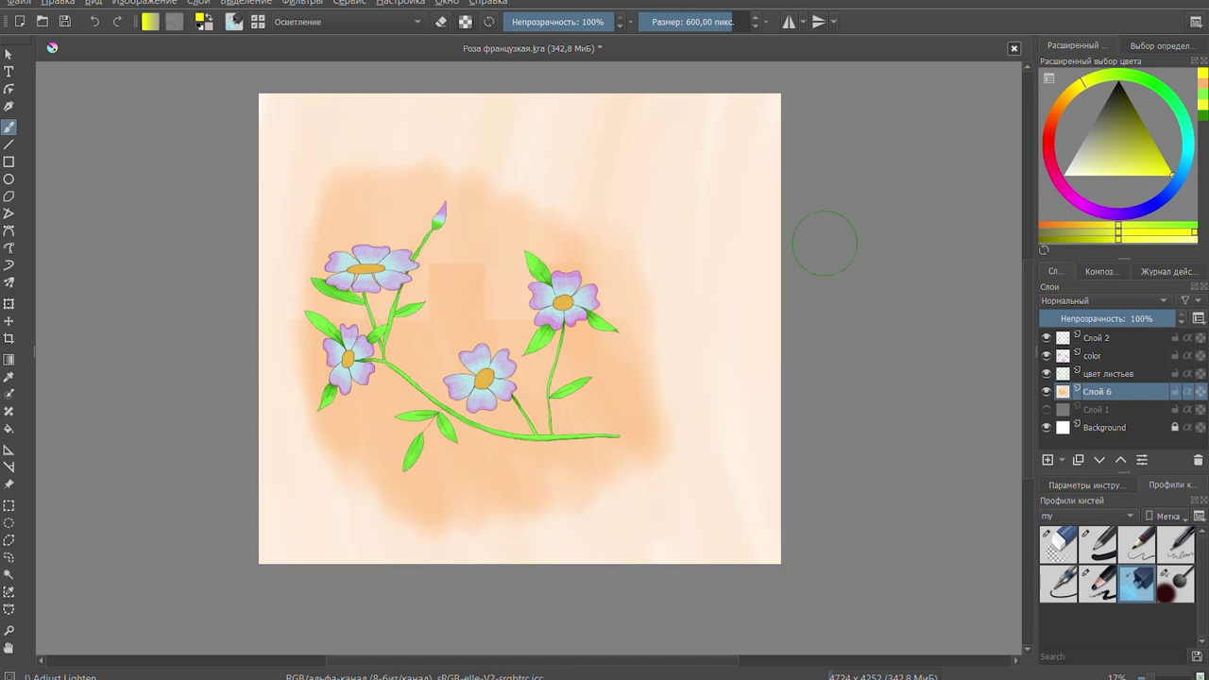
{"action": "key", "text": "plus"}
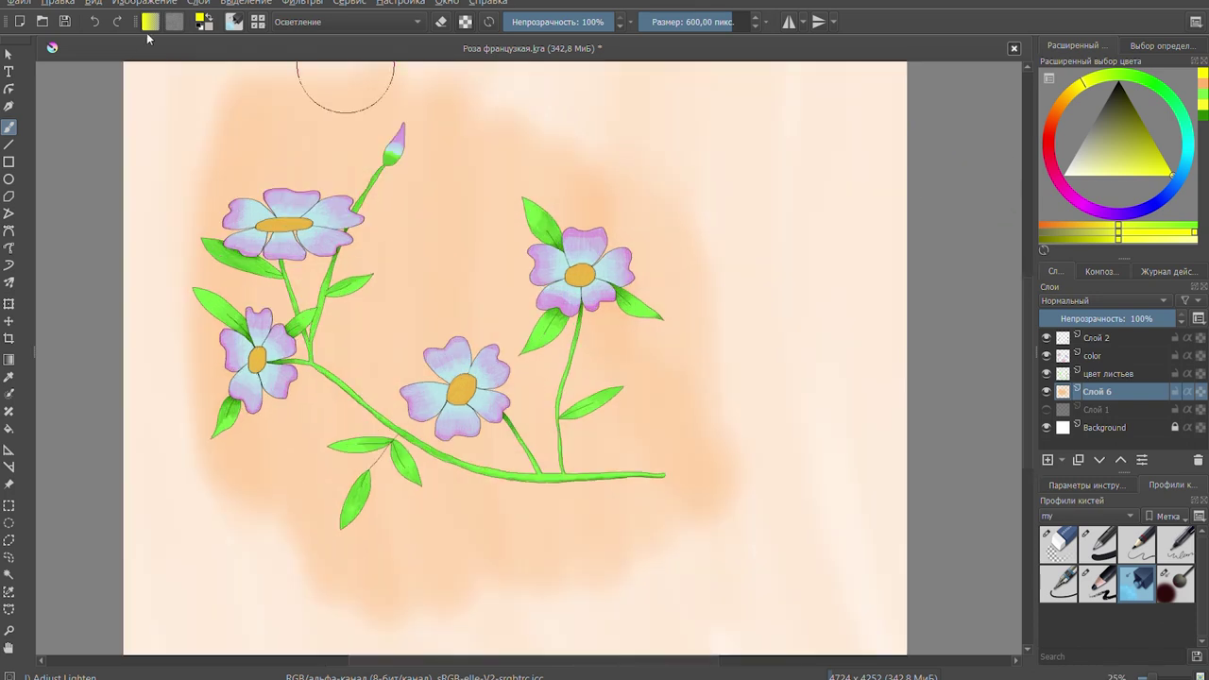
{"action": "key", "text": "minus"}
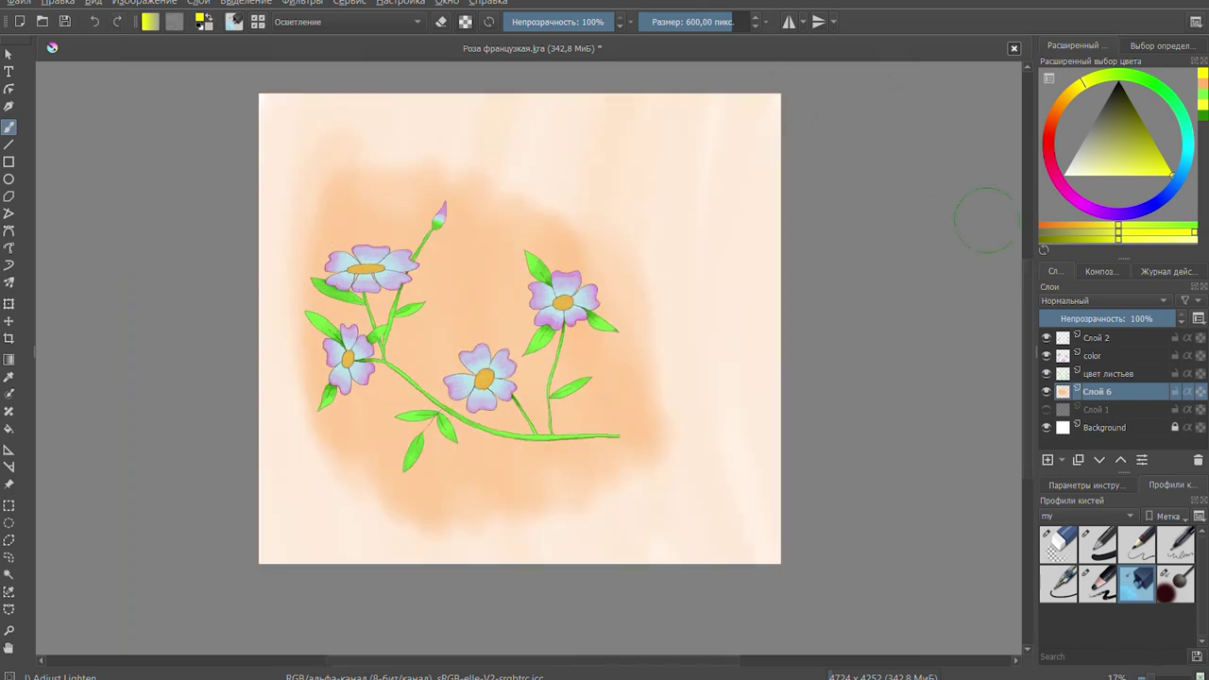
{"action": "left_click", "coordinate": [1203, 87]}
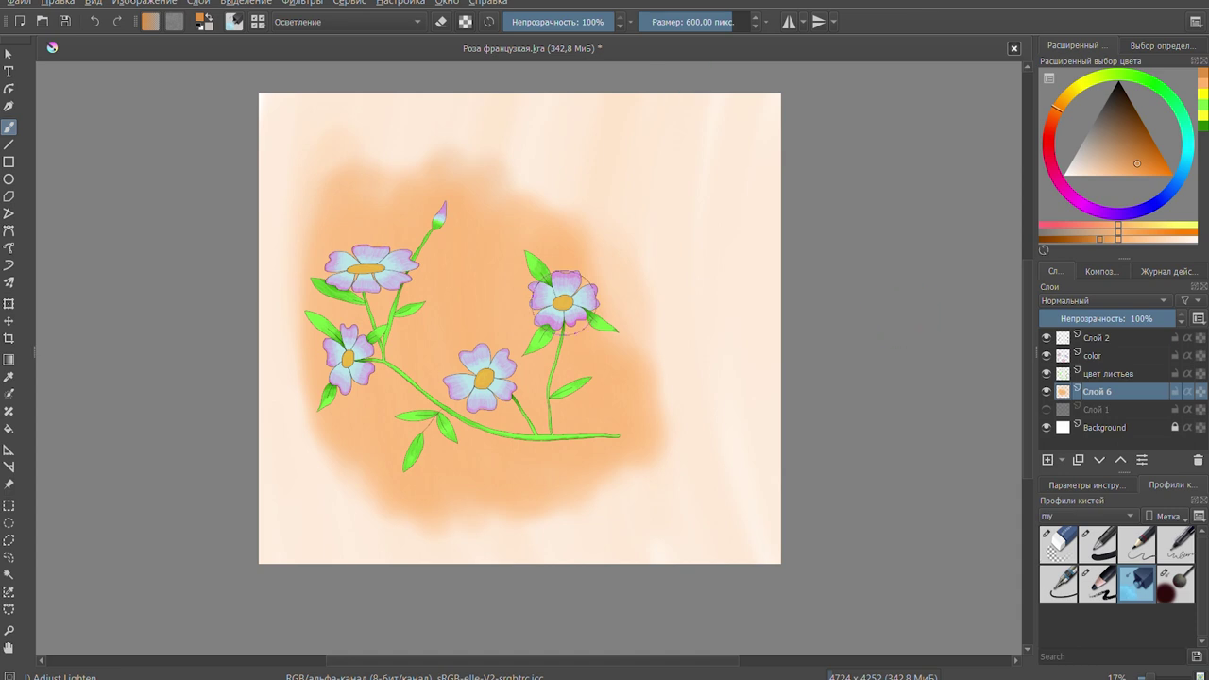
{"action": "scroll", "coordinate": [393, 347], "scroll_direction": "up", "scroll_amount": 2}
{"action": "scroll", "coordinate": [942, 370], "scroll_direction": "down", "scroll_amount": 1}
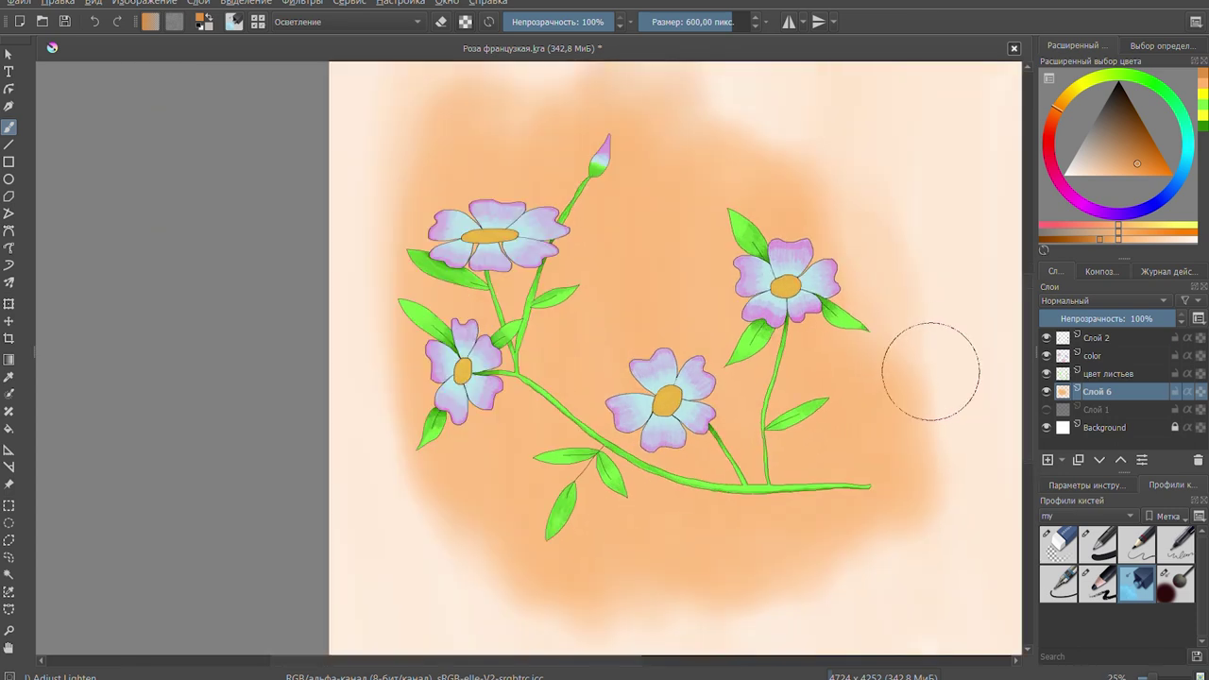
{"action": "scroll", "coordinate": [398, 661], "scroll_direction": "right", "scroll_amount": 3}
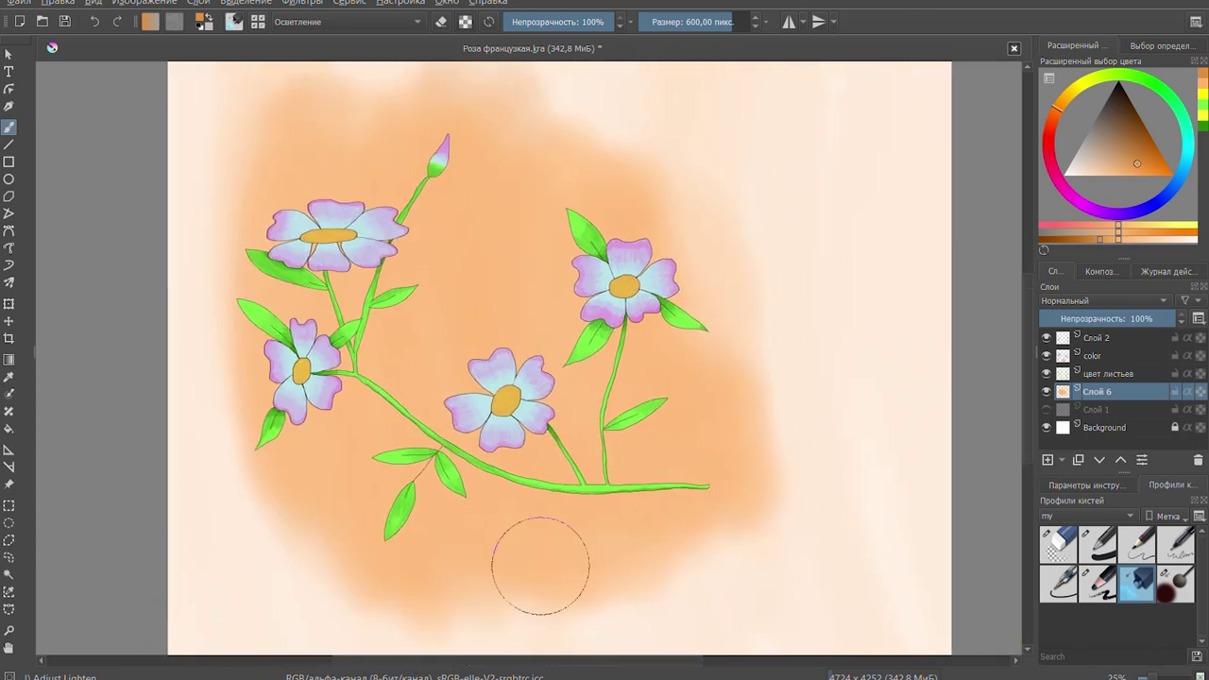
{"action": "scroll", "coordinate": [606, 494], "scroll_direction": "down", "scroll_amount": 1}
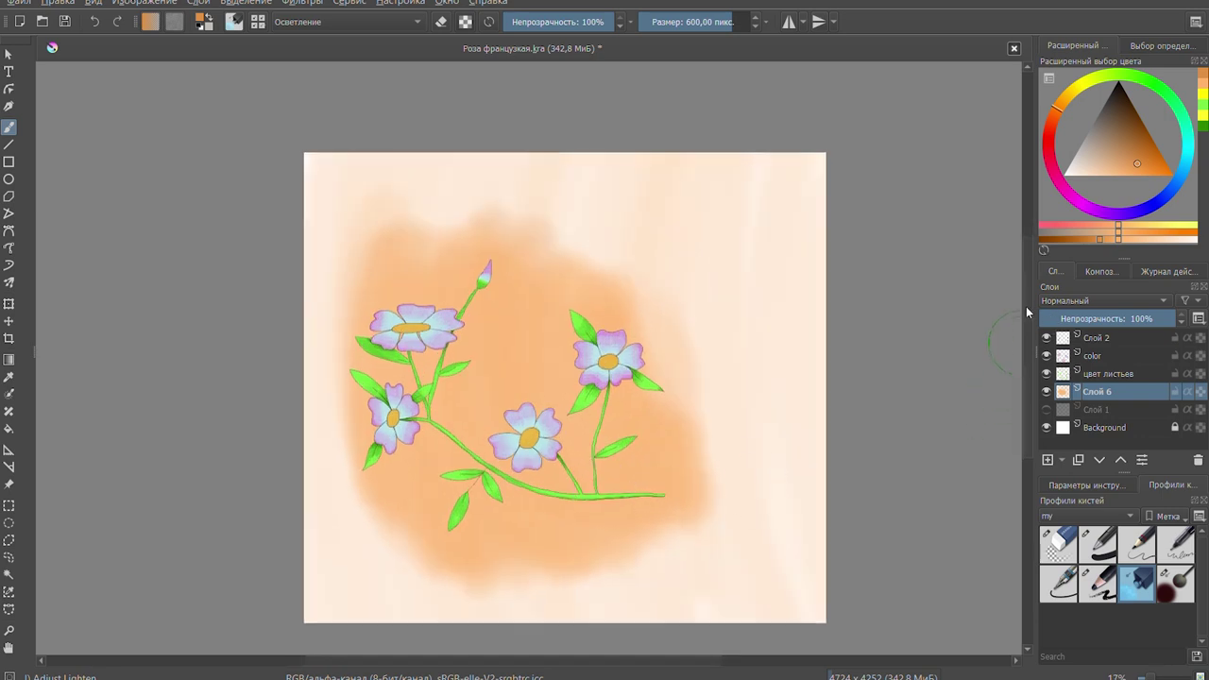
{"action": "scroll", "coordinate": [539, 337], "scroll_direction": "down", "scroll_amount": 1}
{"action": "scroll", "coordinate": [561, 345], "scroll_direction": "up", "scroll_amount": 1}
{"action": "scroll", "coordinate": [716, 368], "scroll_direction": "down", "scroll_amount": 1}
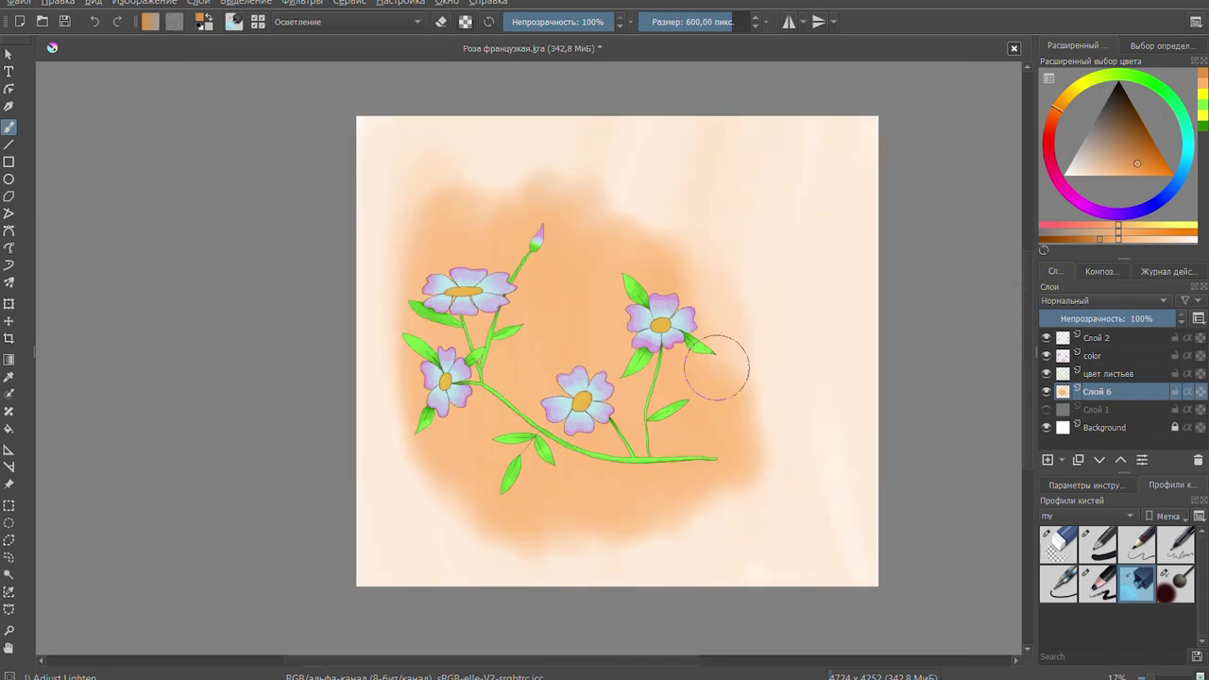